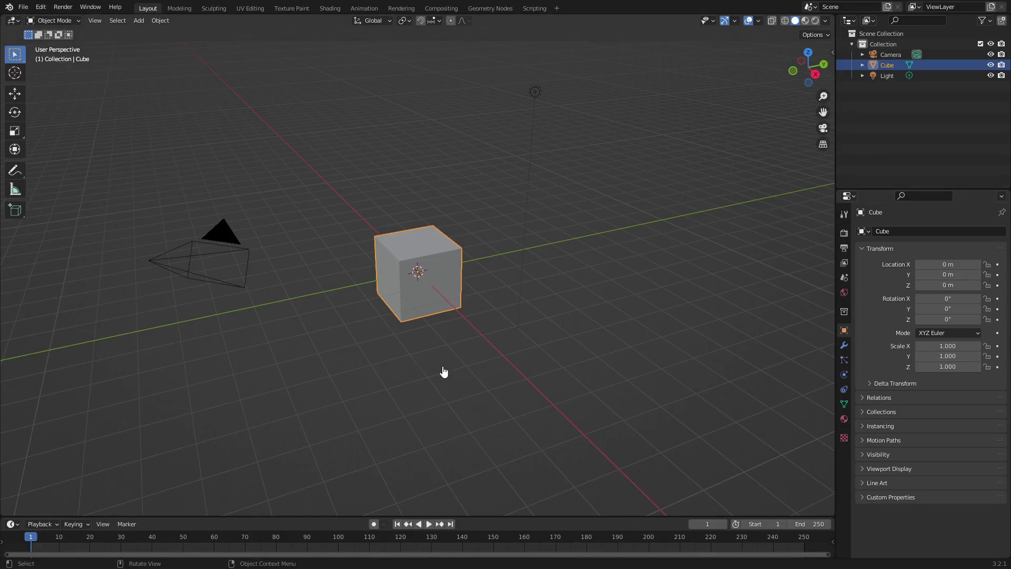
- Delete all the default objects: the camera, cube and light
{"action": "key", "text": "a"}
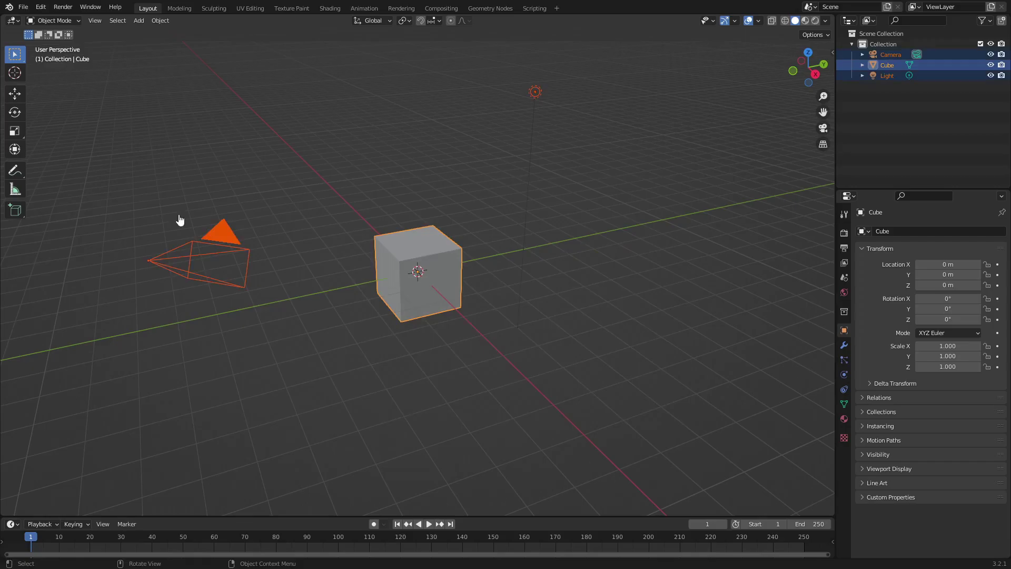
{"action": "left_click", "coordinate": [506, 300]}
{"action": "left_click_drag", "start_coordinate": [687, 430], "coordinate": [302, 239]}
{"action": "key", "text": "Delete"}
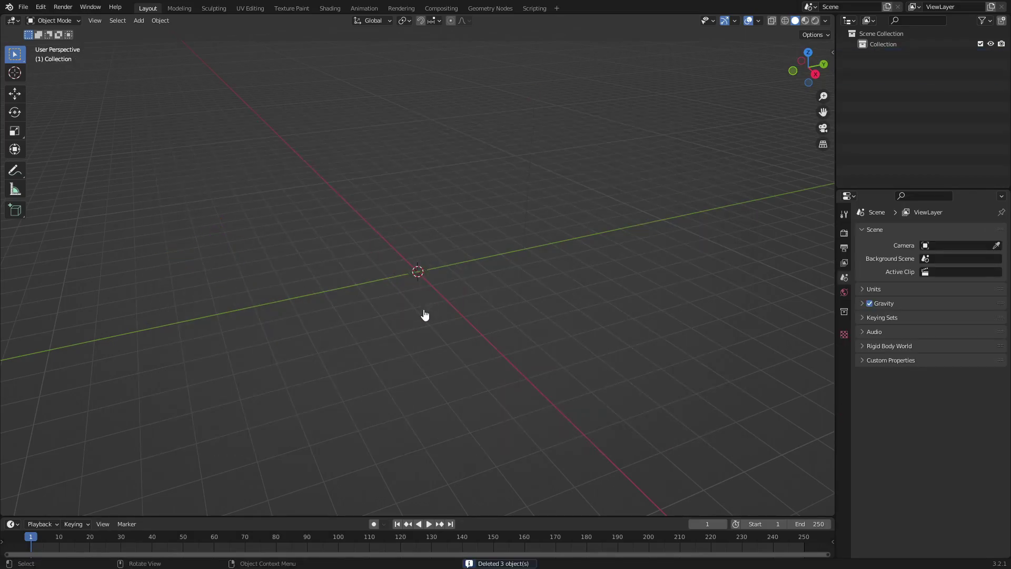
- Add a camera at the world origin, aligned to the front view
{"action": "key", "text": "KP_1"}
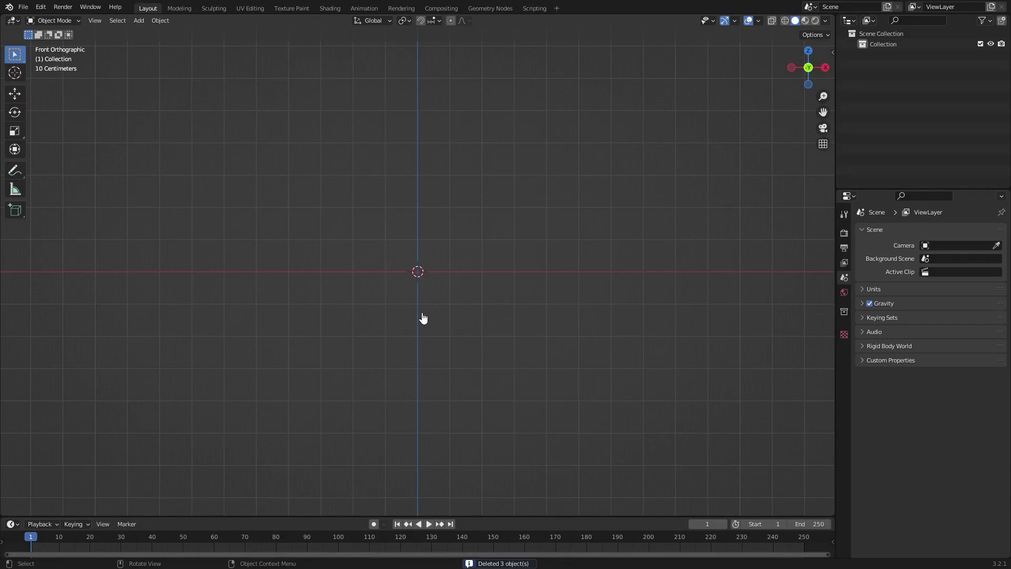
{"action": "key", "text": "shift+a"}
{"action": "mouse_move", "coordinate": [415, 258]}
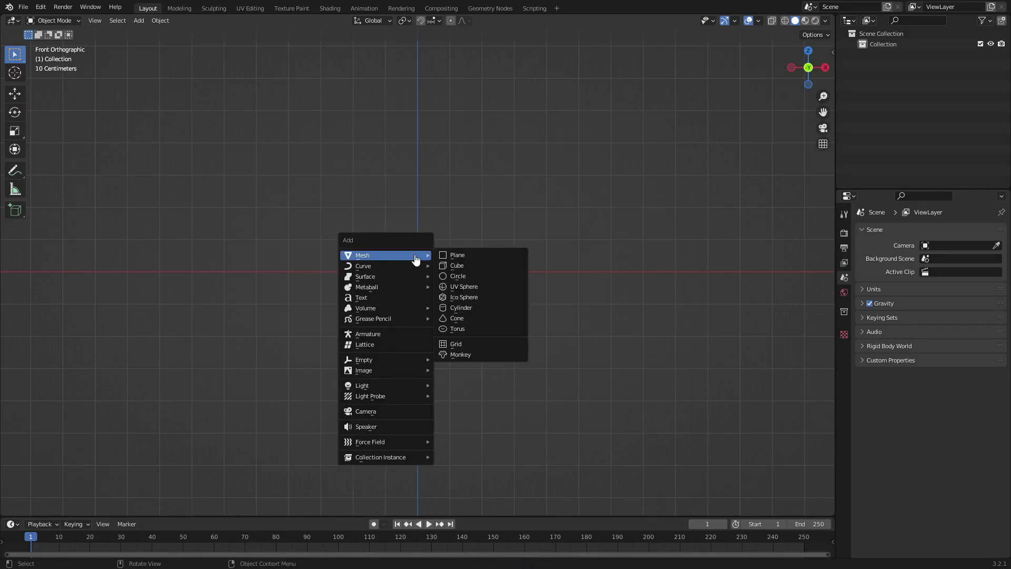
{"action": "left_click", "coordinate": [400, 418]}
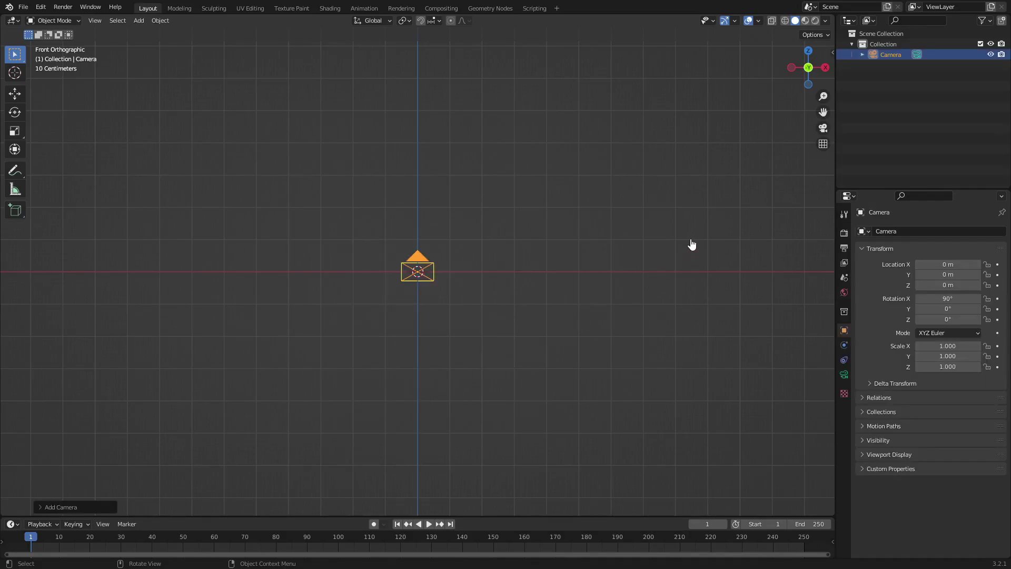
- Move the camera back along the global Y axis to about -9.3 m
{"action": "middle_click_drag", "start_coordinate": [690, 217], "coordinate": [606, 249]}
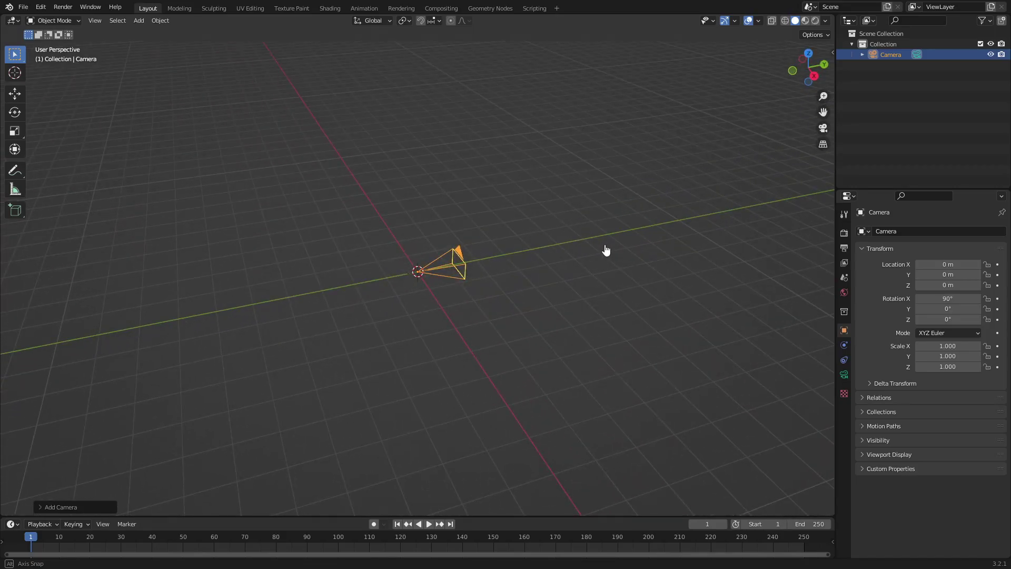
{"action": "key", "text": "g"}
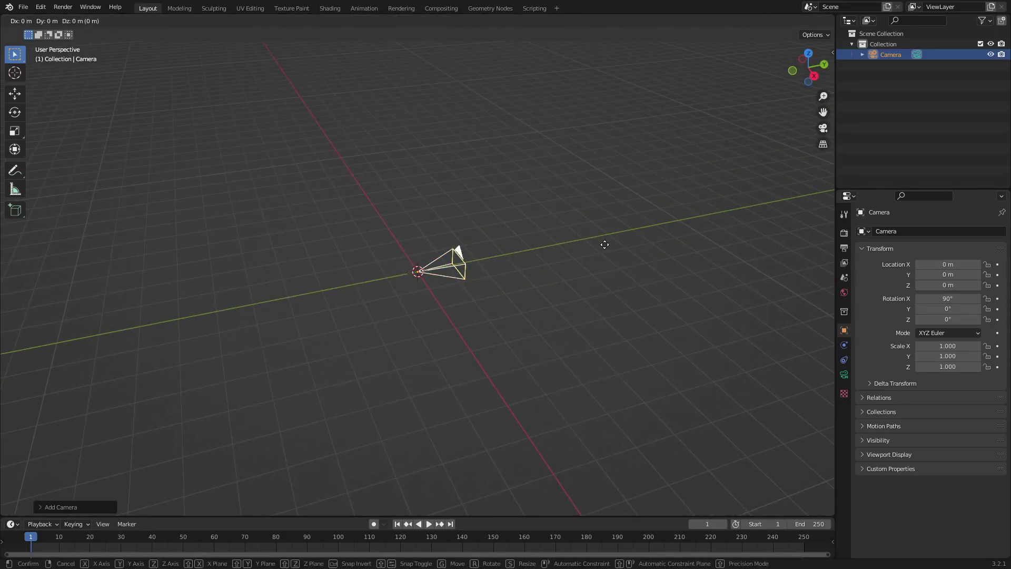
{"action": "key", "text": "y"}
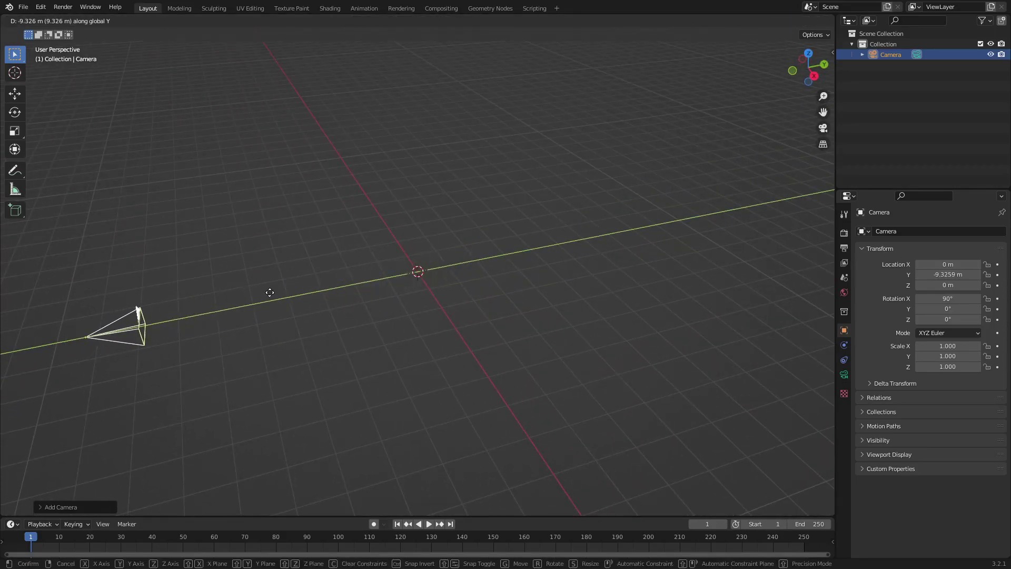
{"action": "left_click", "coordinate": [270, 292]}
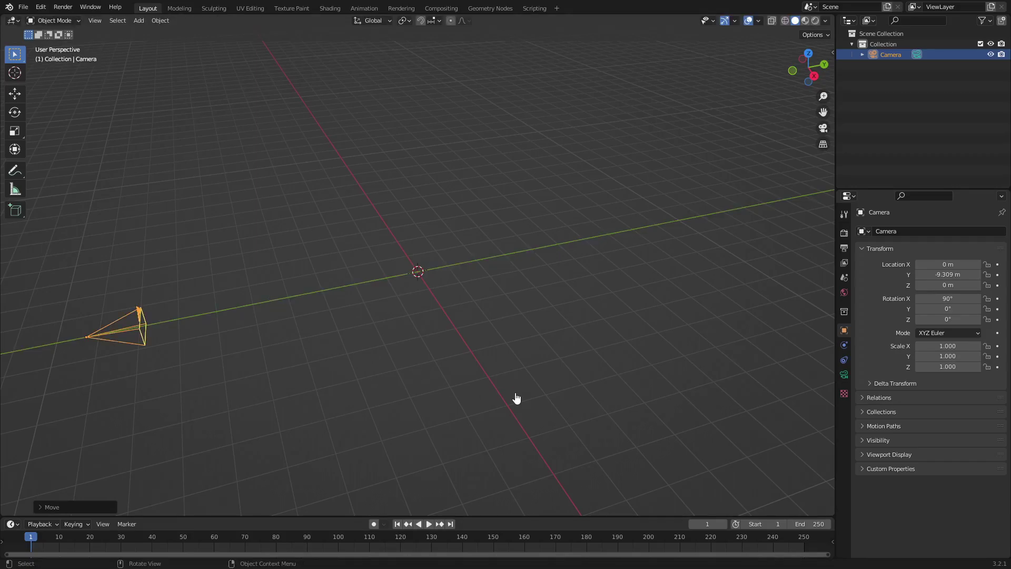
- Look through the camera, add a mesh plane at the origin and rotate it 90° about X to face the camera
{"action": "key", "text": "KP_0"}
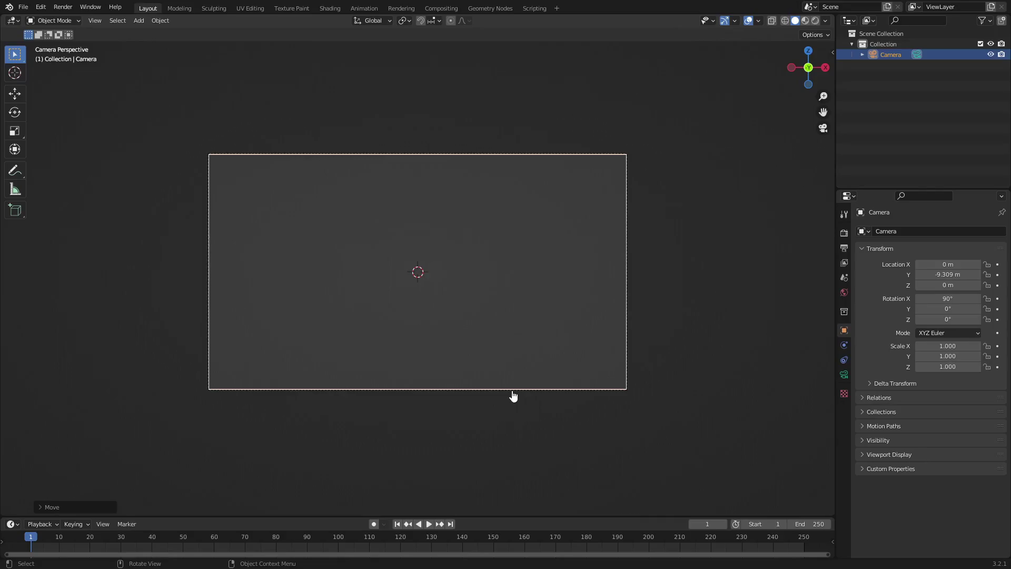
{"action": "scroll", "coordinate": [501, 289], "scroll_direction": "up", "scroll_amount": 2}
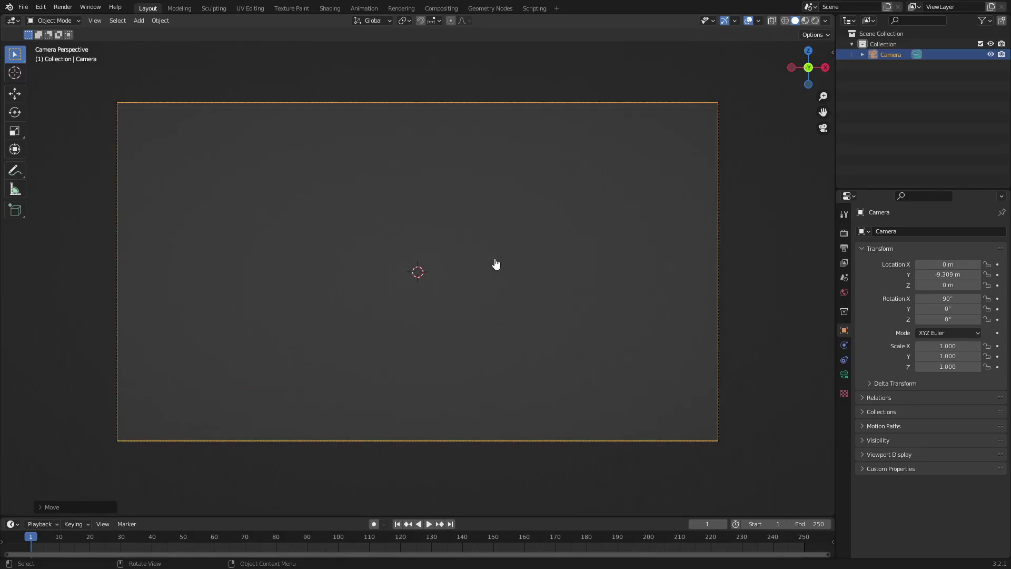
{"action": "key", "text": "shift+a"}
{"action": "mouse_move", "coordinate": [454, 103]}
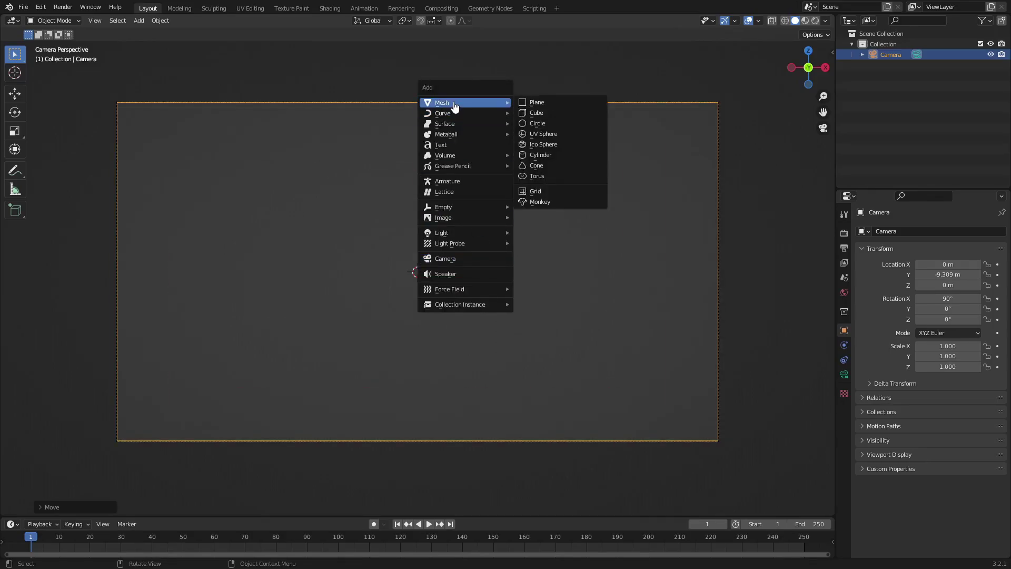
{"action": "left_click", "coordinate": [522, 105]}
{"action": "key", "text": "r"}
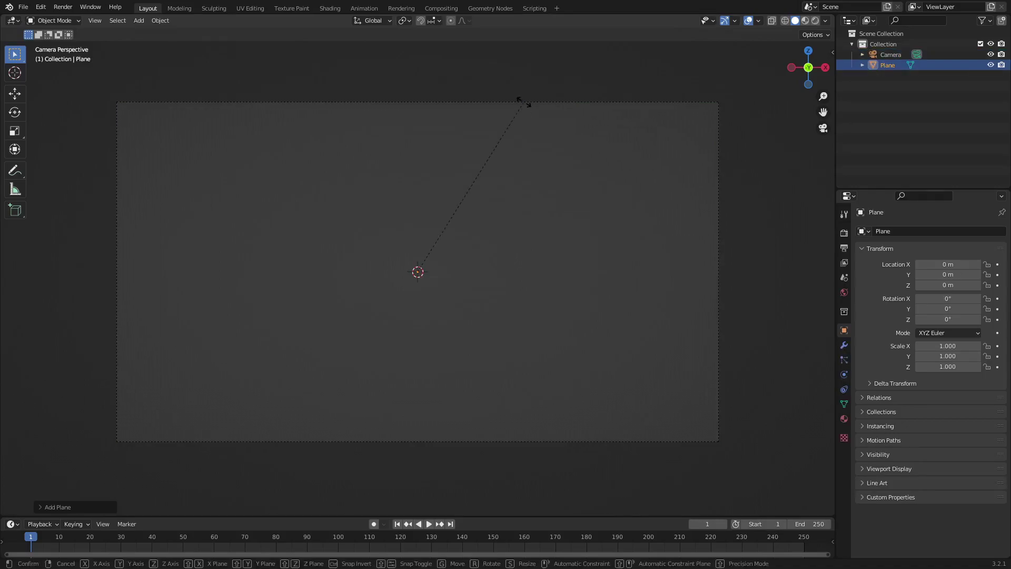
{"action": "type", "text": "x"}
{"action": "type", "text": "90"}
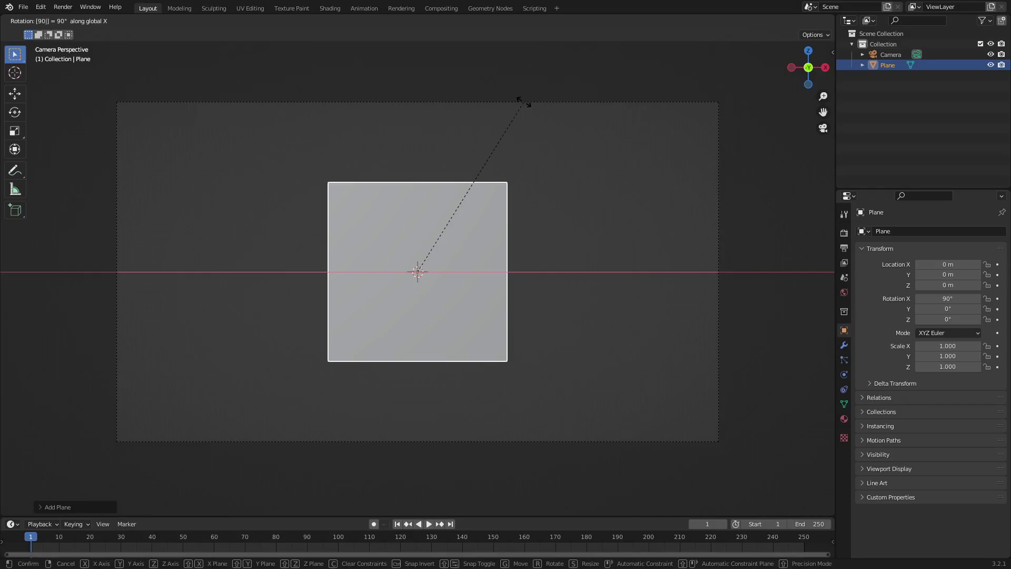
{"action": "key", "text": "Return"}
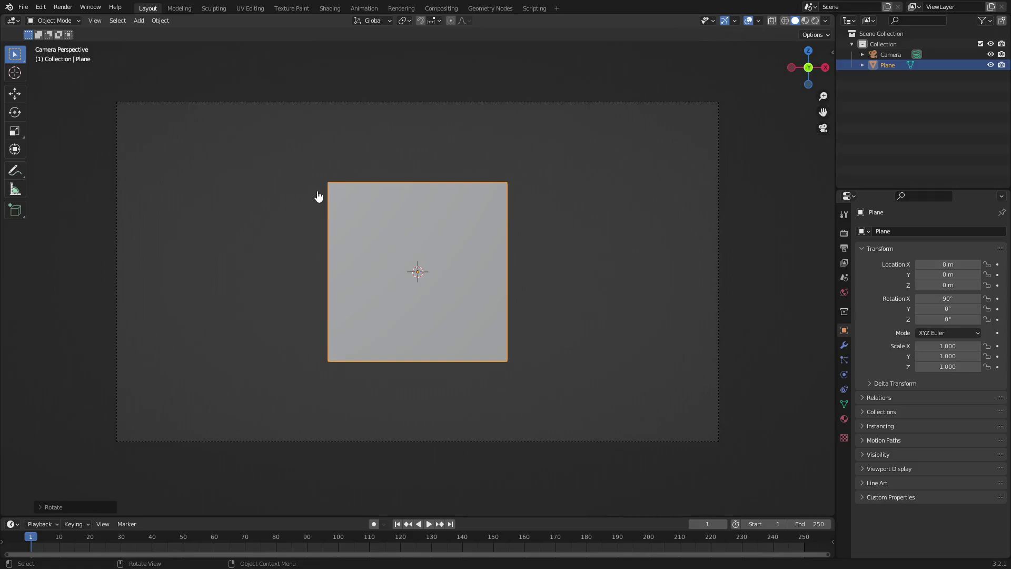
- Set the output resolution to 1920 px wide by 400 px high
{"action": "left_click", "coordinate": [719, 323]}
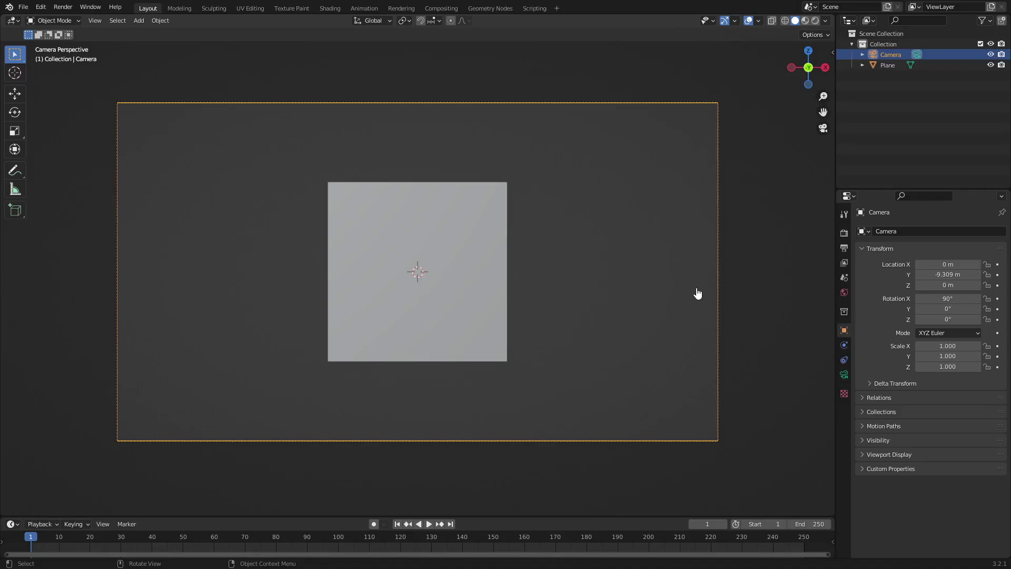
{"action": "left_click", "coordinate": [844, 233]}
{"action": "left_click", "coordinate": [844, 248]}
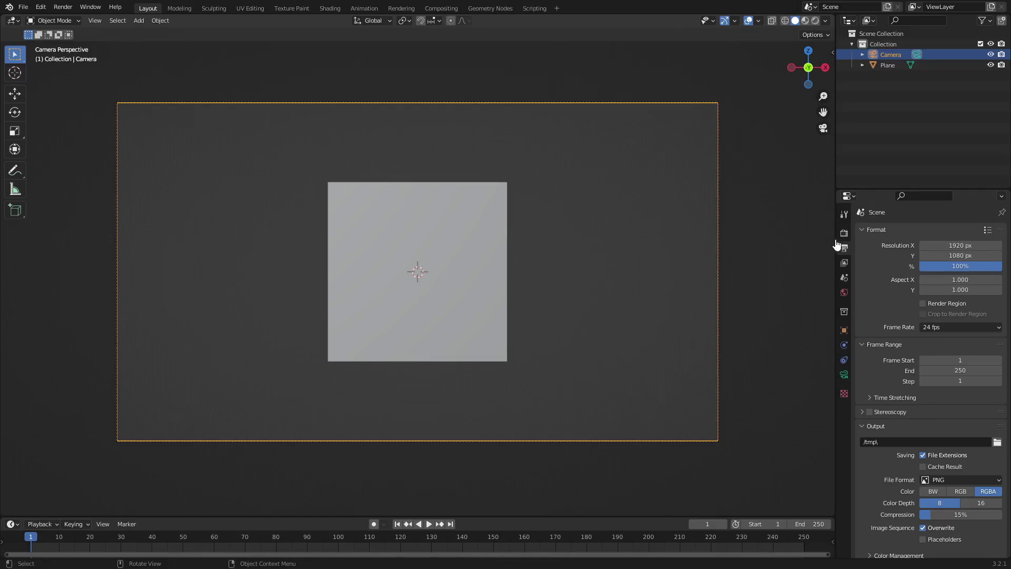
{"action": "left_click_drag", "start_coordinate": [948, 256], "coordinate": [981, 270]}
{"action": "scroll", "coordinate": [310, 219], "scroll_direction": "down", "scroll_amount": 2}
{"action": "scroll", "coordinate": [309, 219], "scroll_direction": "up", "scroll_amount": 1}
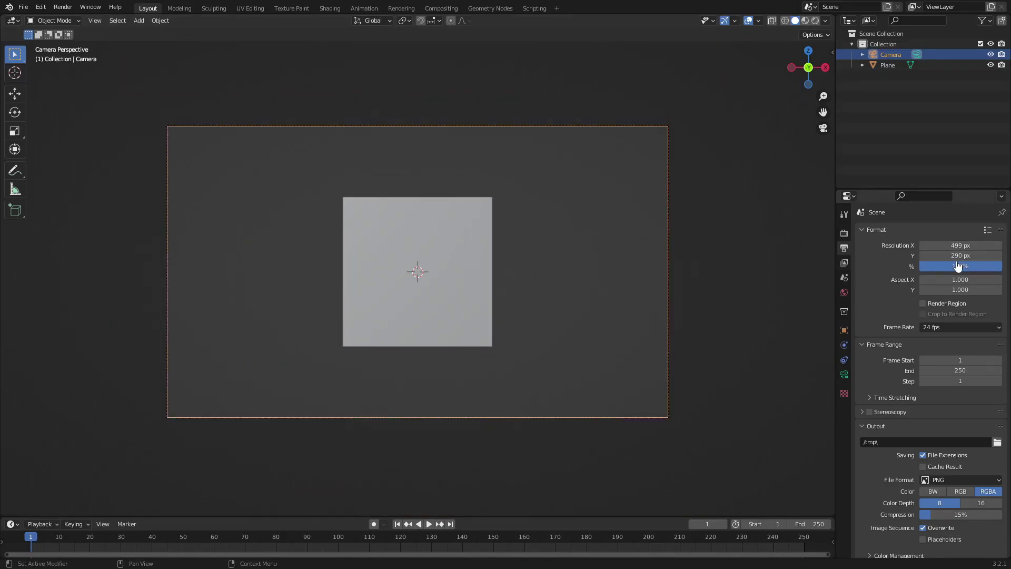
{"action": "key", "text": "ctrl+z"}
{"action": "type", "text": "1920"}
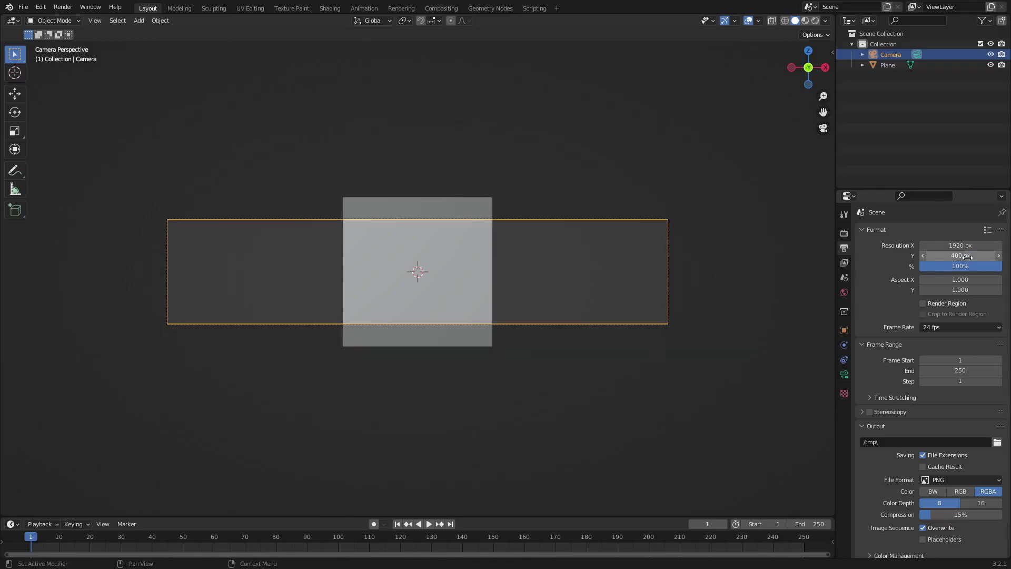
{"action": "scroll", "coordinate": [648, 261], "scroll_direction": "up", "scroll_amount": 1}
{"action": "scroll", "coordinate": [561, 269], "scroll_direction": "down", "scroll_amount": 3}
{"action": "scroll", "coordinate": [352, 289], "scroll_direction": "down", "scroll_amount": 4}
{"action": "scroll", "coordinate": [454, 267], "scroll_direction": "up", "scroll_amount": 6}
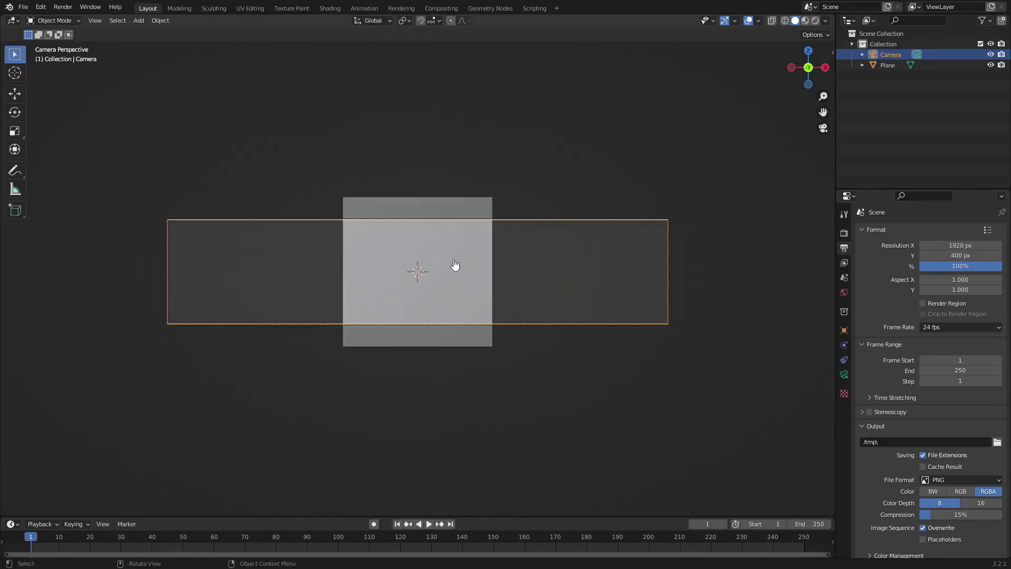
- Stretch the plane along the X axis until it is slightly wider than the camera frame
{"action": "left_click", "coordinate": [397, 228]}
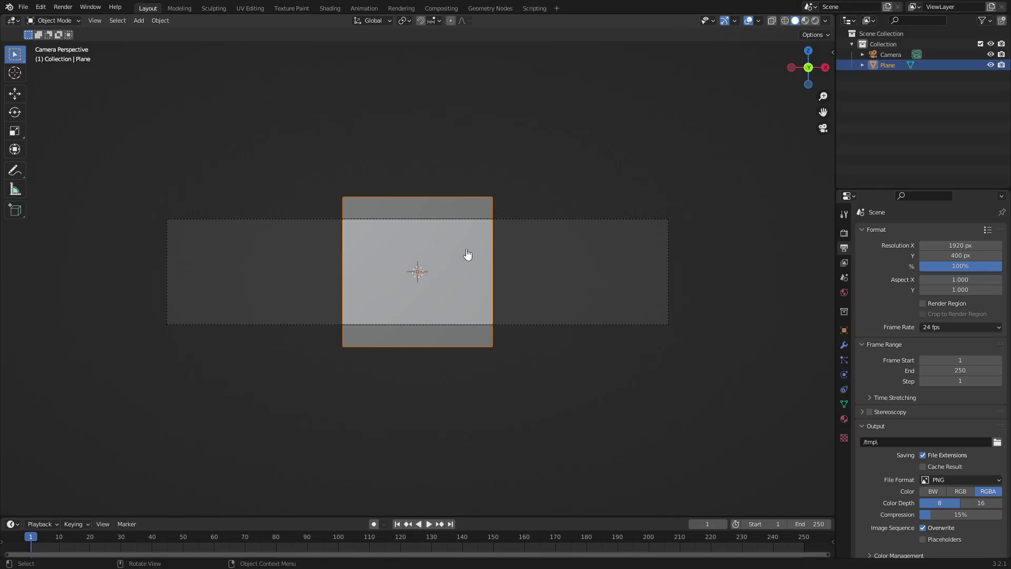
{"action": "key", "text": "s"}
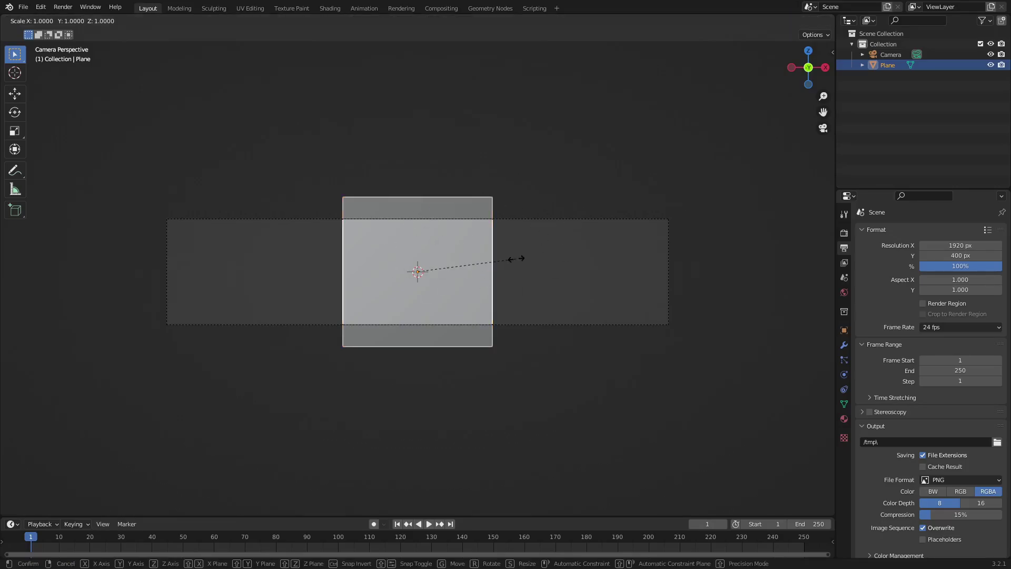
{"action": "key", "text": "x"}
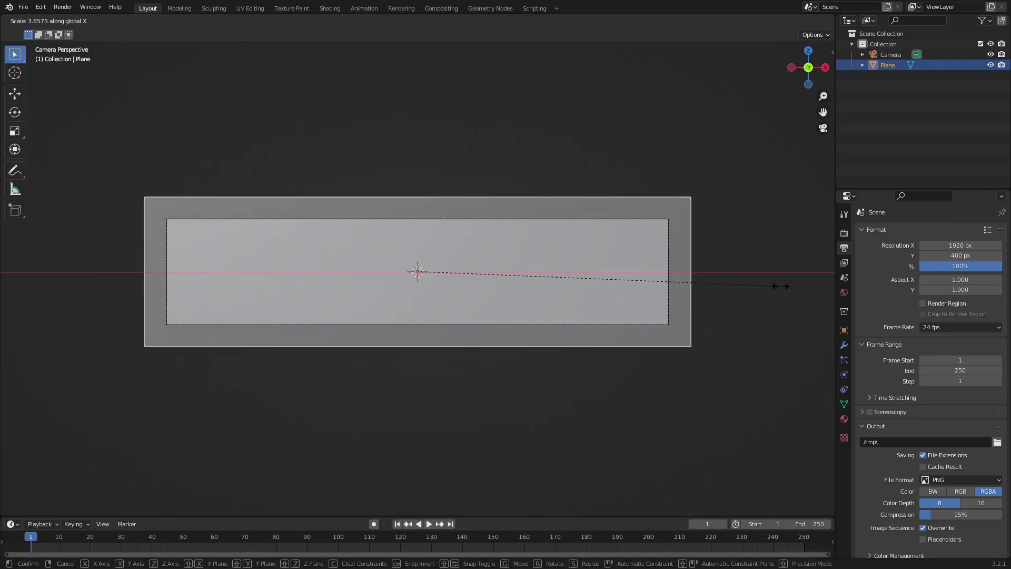
{"action": "left_click", "coordinate": [754, 279]}
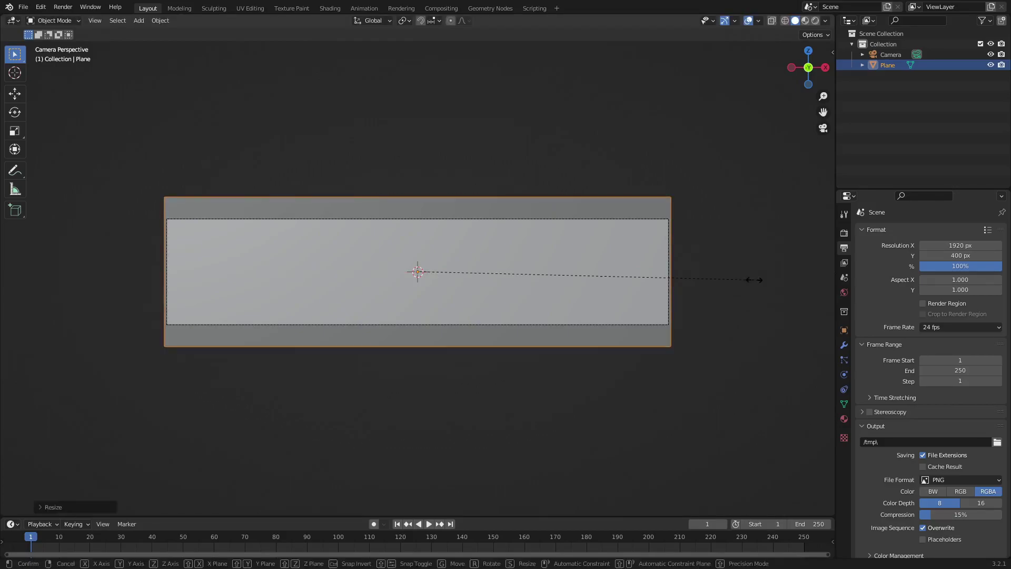
{"action": "left_click", "coordinate": [753, 280]}
{"action": "scroll", "coordinate": [690, 276], "scroll_direction": "up", "scroll_amount": 2}
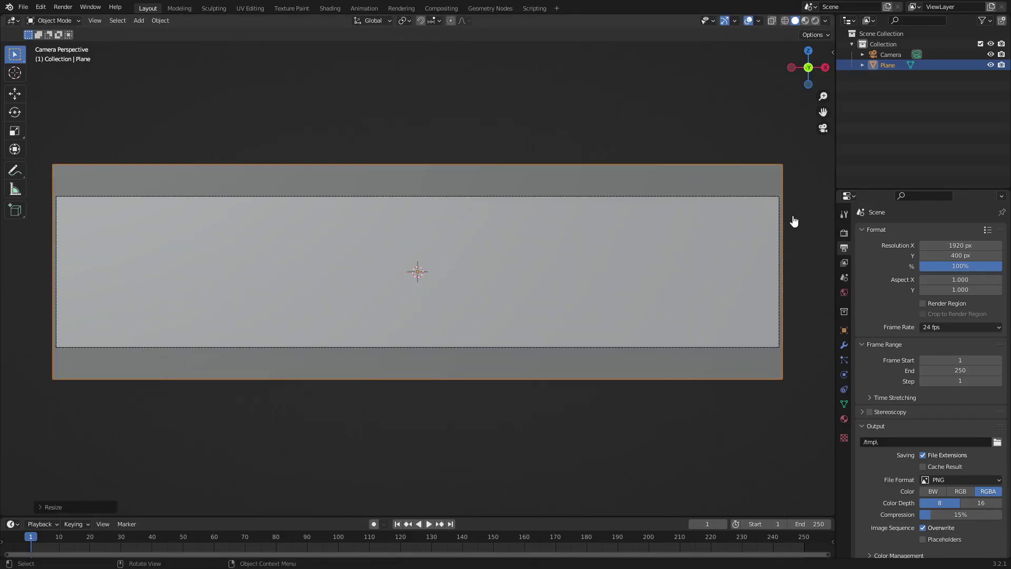
- Fine-tune the plane's X scale so both side edges extend just past the camera frame
{"action": "key", "text": "s"}
{"action": "key", "text": "x"}
{"action": "left_click", "coordinate": [788, 251]}
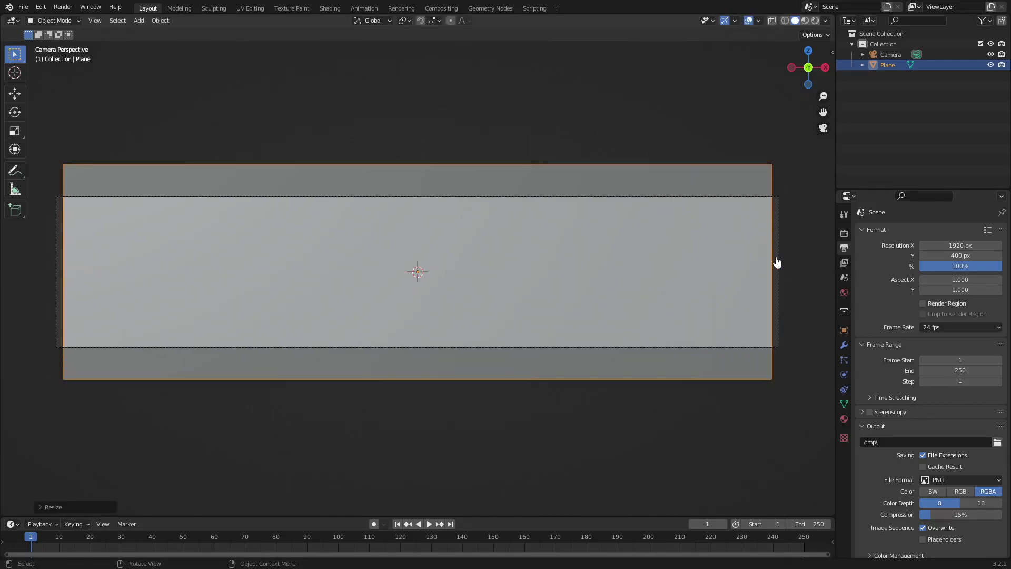
{"action": "key", "text": "s"}
{"action": "key", "text": "x"}
{"action": "left_click", "coordinate": [789, 248]}
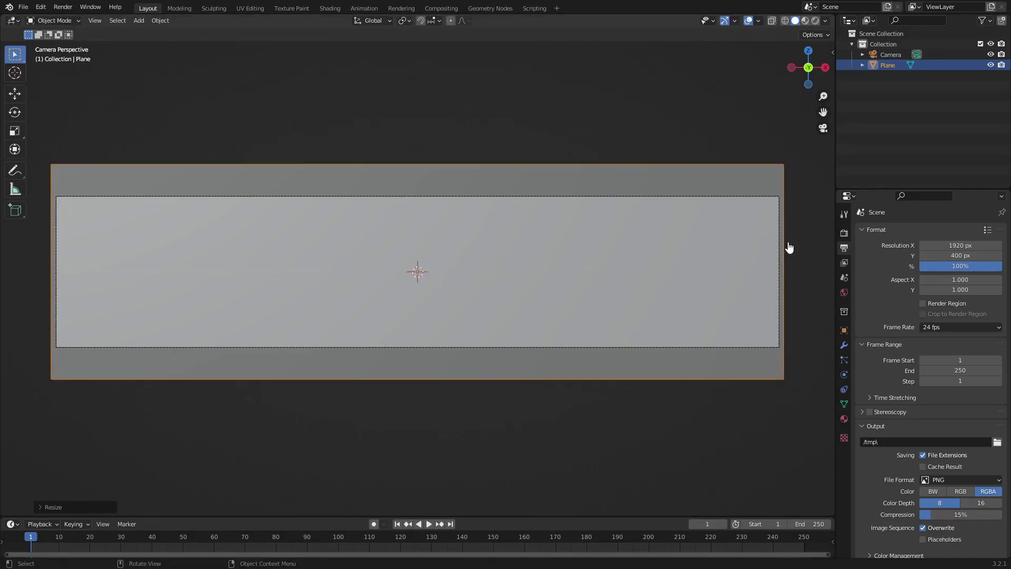
- Scale the plane down along the Z axis until it is only slightly taller than the camera frame
{"action": "key", "text": "s"}
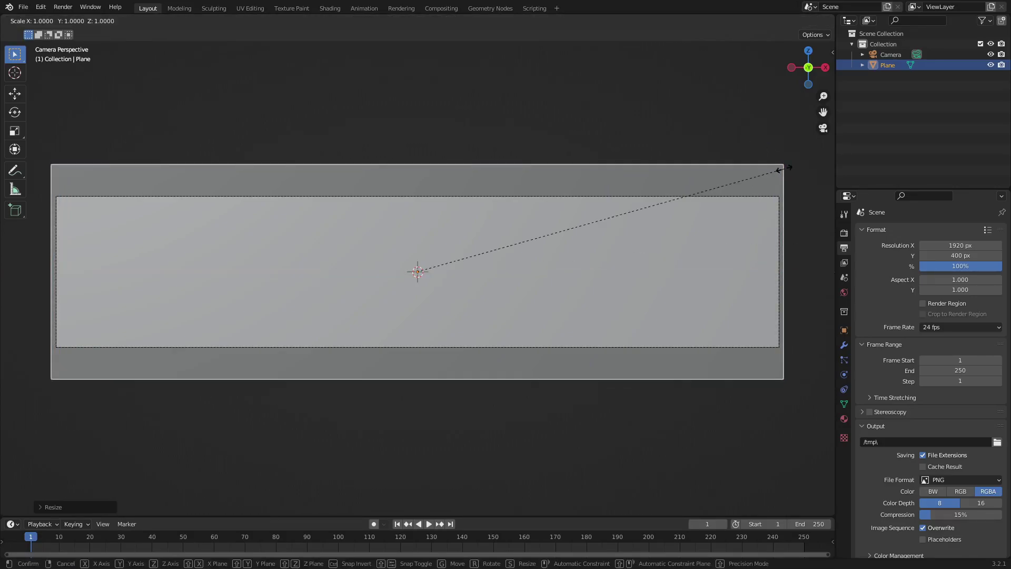
{"action": "key", "text": "z"}
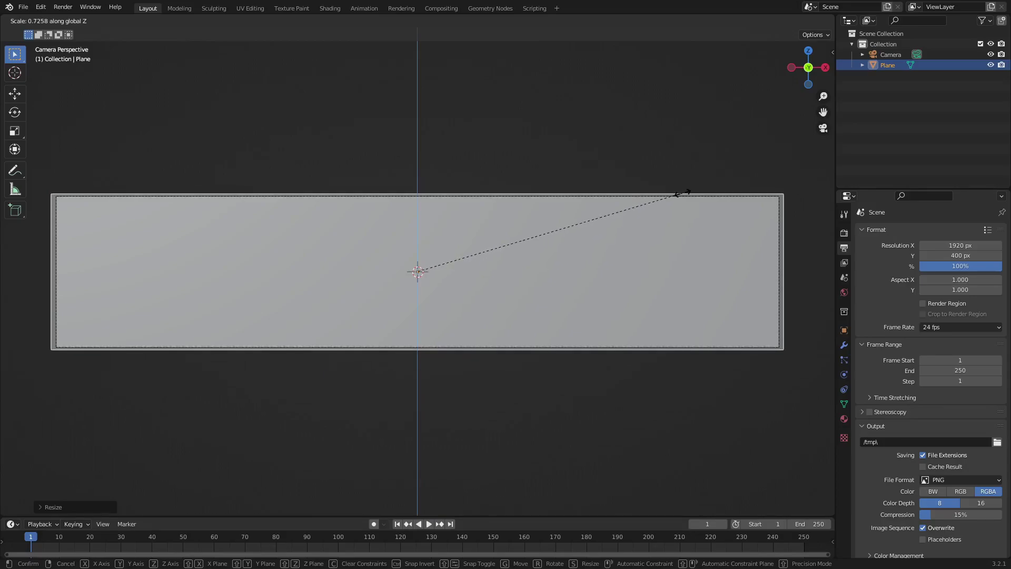
{"action": "left_click", "coordinate": [690, 194]}
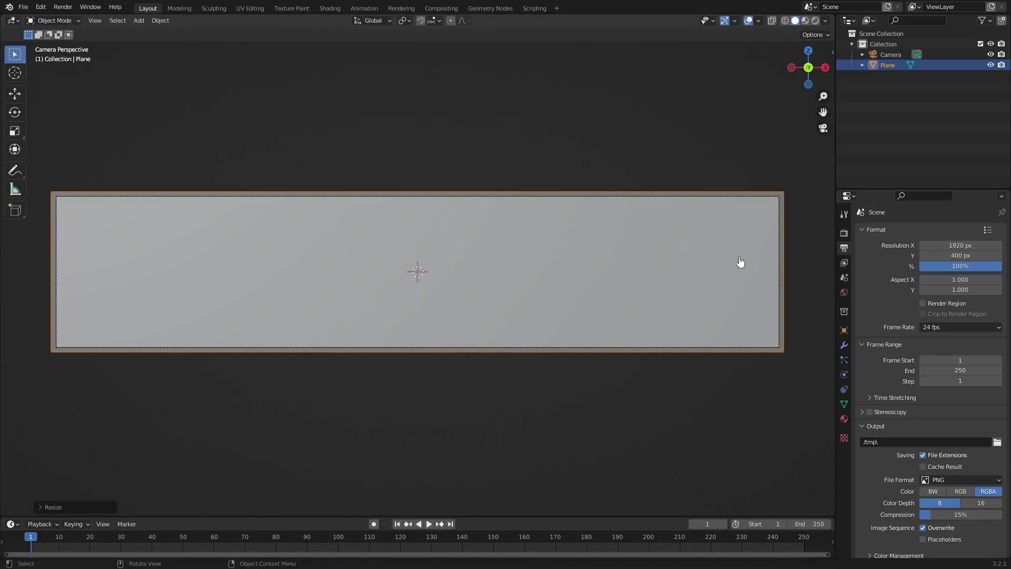
- Enlarge the timeline area and set both the start frame and the current frame to 0
{"action": "left_click_drag", "start_coordinate": [562, 516], "coordinate": [577, 481]}
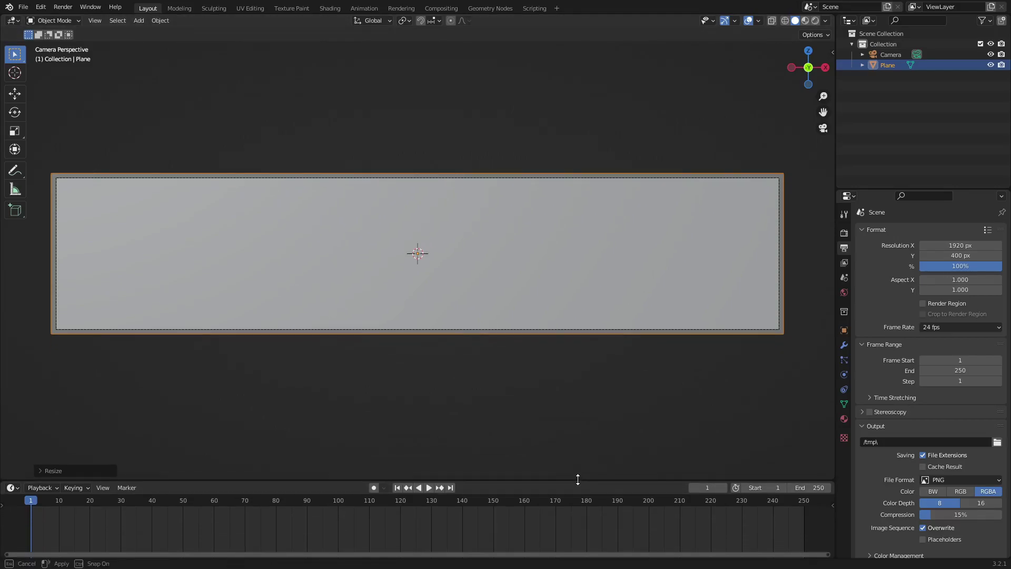
{"action": "left_click_drag", "start_coordinate": [768, 488], "coordinate": [569, 531]}
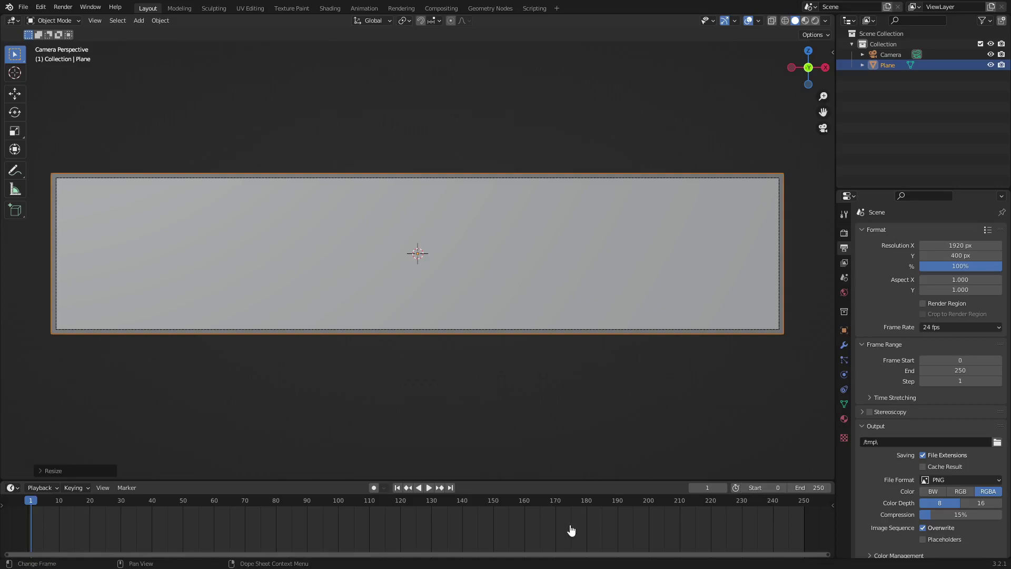
{"action": "left_click", "coordinate": [693, 488]}
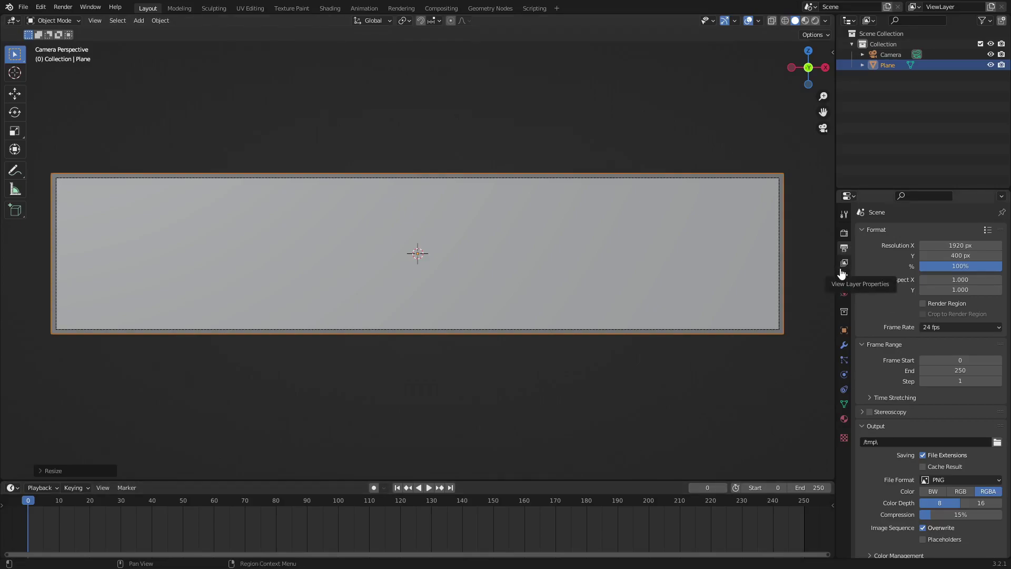
- Set the output frame rate to 60 fps and play the timeline
{"action": "left_click", "coordinate": [923, 328]}
{"action": "left_click", "coordinate": [951, 416]}
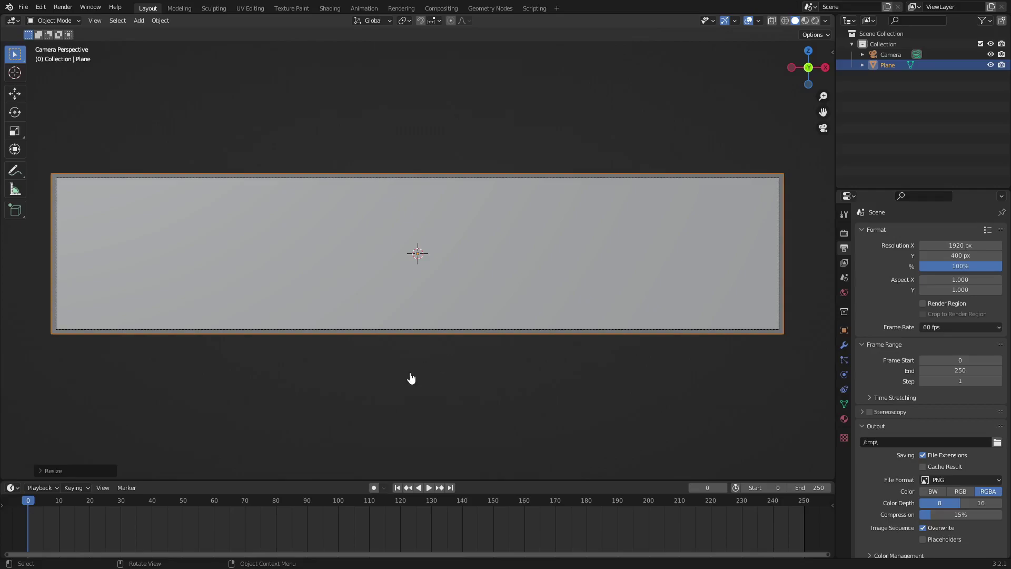
{"action": "left_click", "coordinate": [430, 493]}
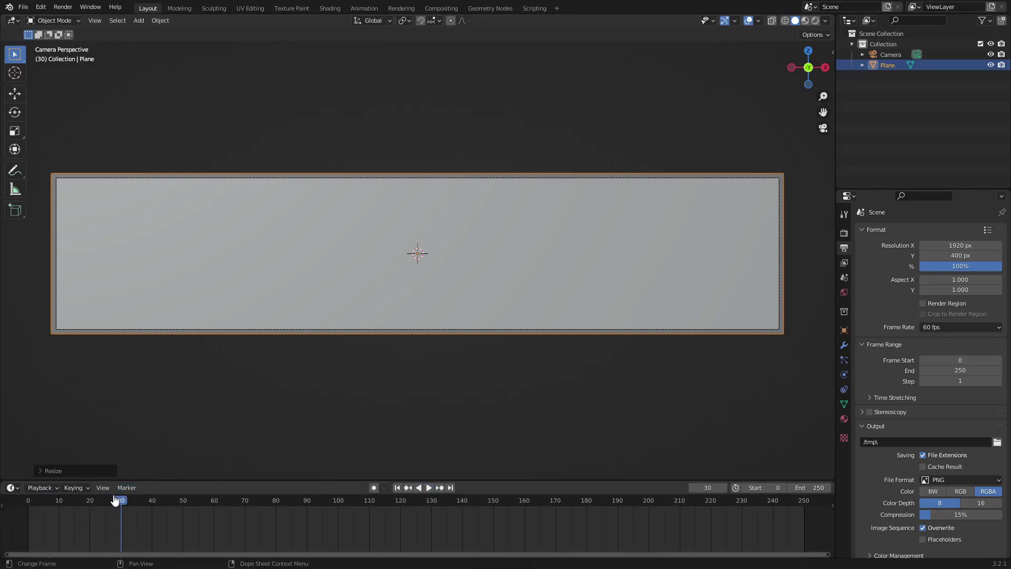
- Move the playhead to frame 120 and insert a location keyframe for the plane
{"action": "left_click_drag", "start_coordinate": [93, 511], "coordinate": [402, 524]}
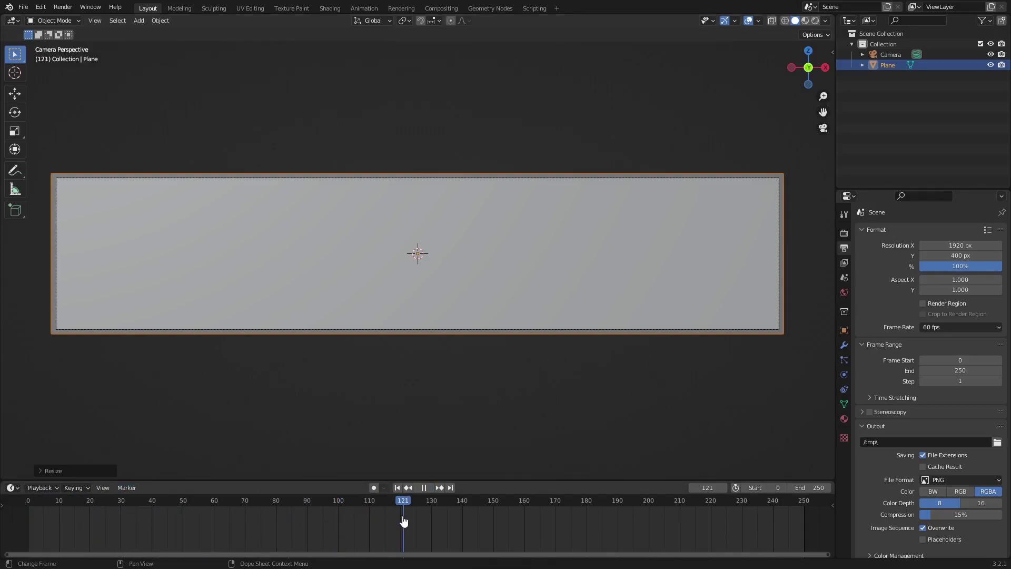
{"action": "key", "text": "space"}
{"action": "key", "text": "i"}
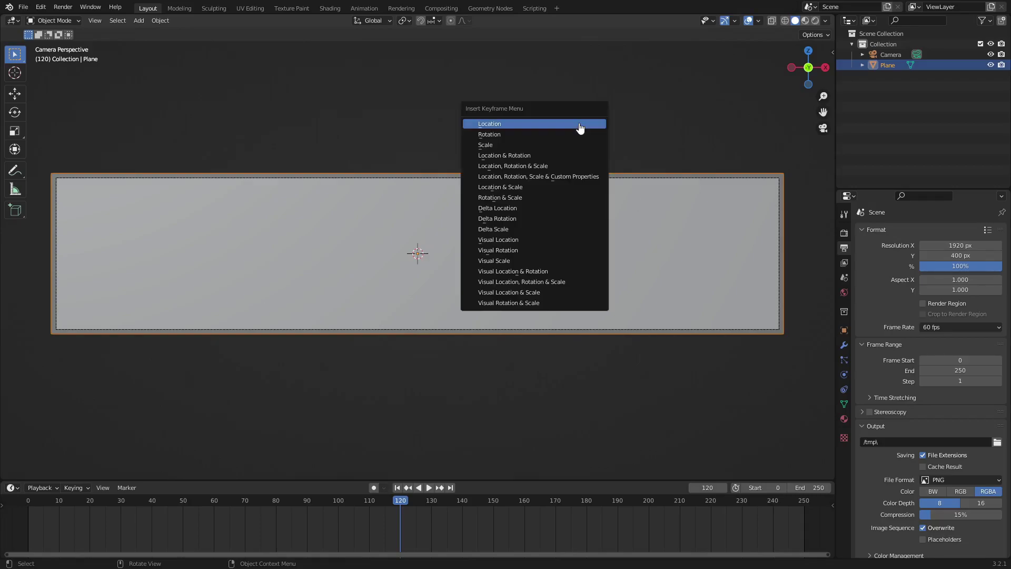
{"action": "left_click", "coordinate": [544, 125]}
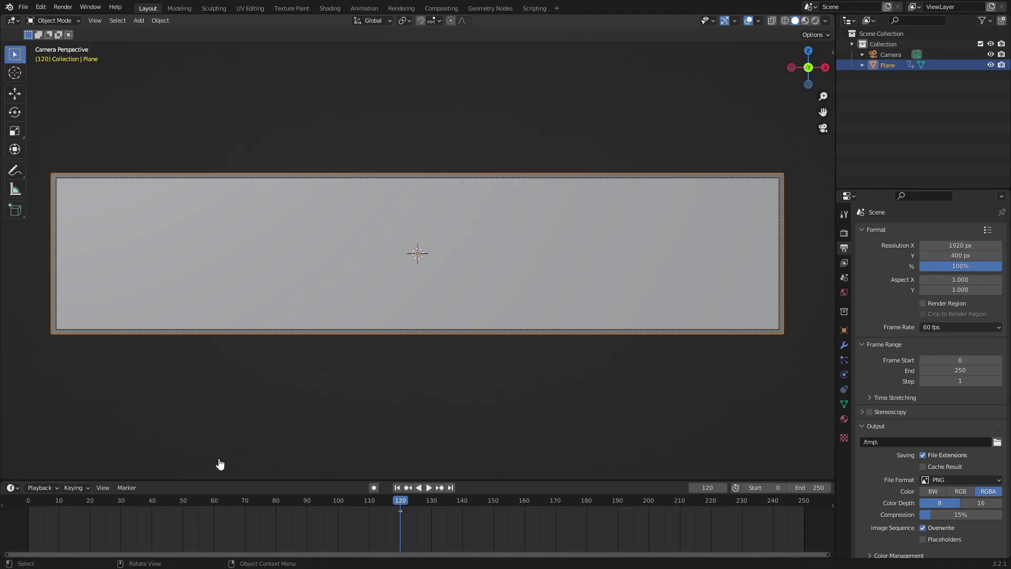
- At frame 20, raise the plane partway out of the camera frame along Z and insert a location keyframe
{"action": "left_click", "coordinate": [90, 508]}
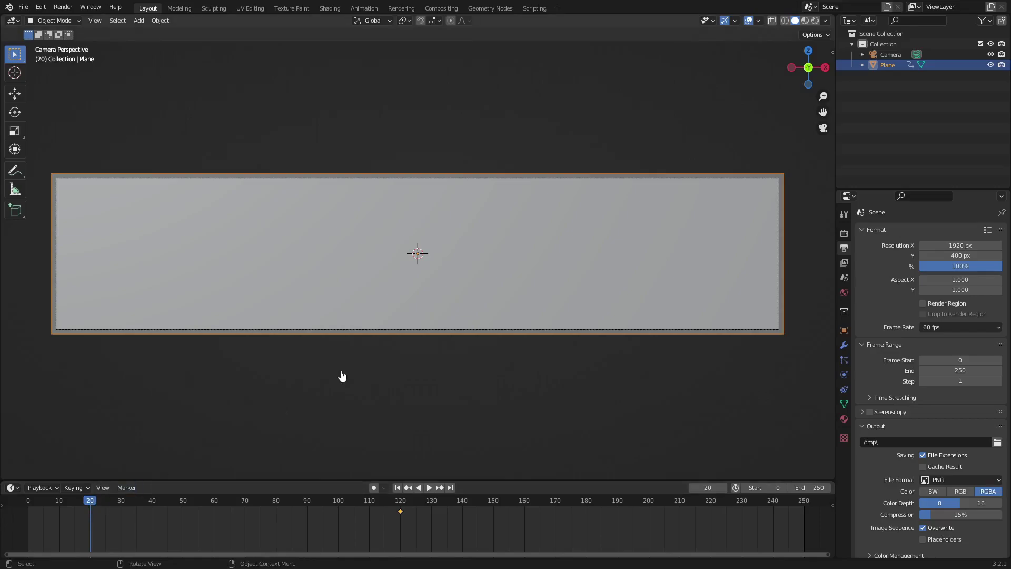
{"action": "key", "text": "g"}
{"action": "key", "text": "z"}
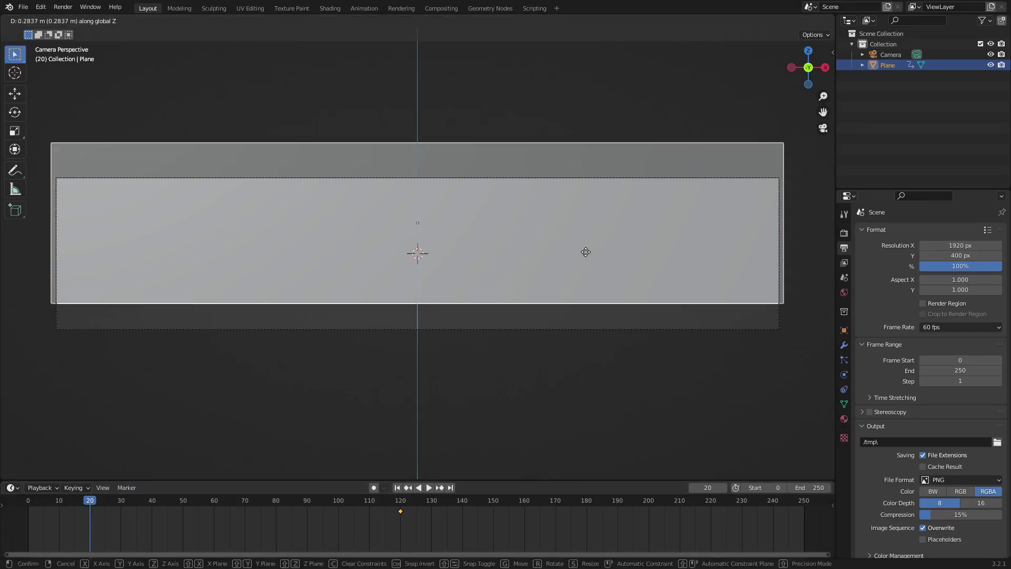
{"action": "left_click", "coordinate": [587, 243]}
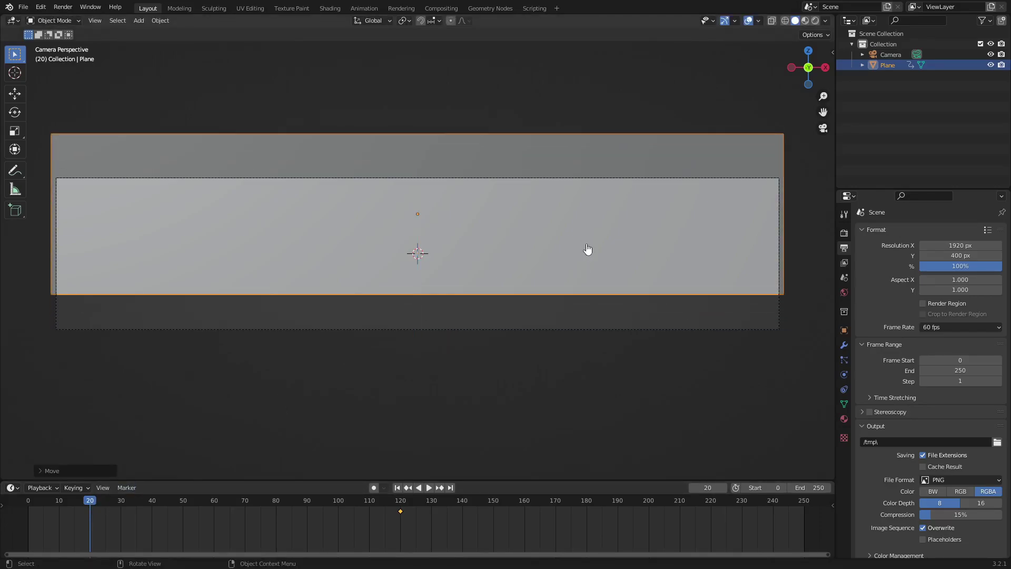
{"action": "key", "text": "i"}
{"action": "left_click", "coordinate": [586, 178]}
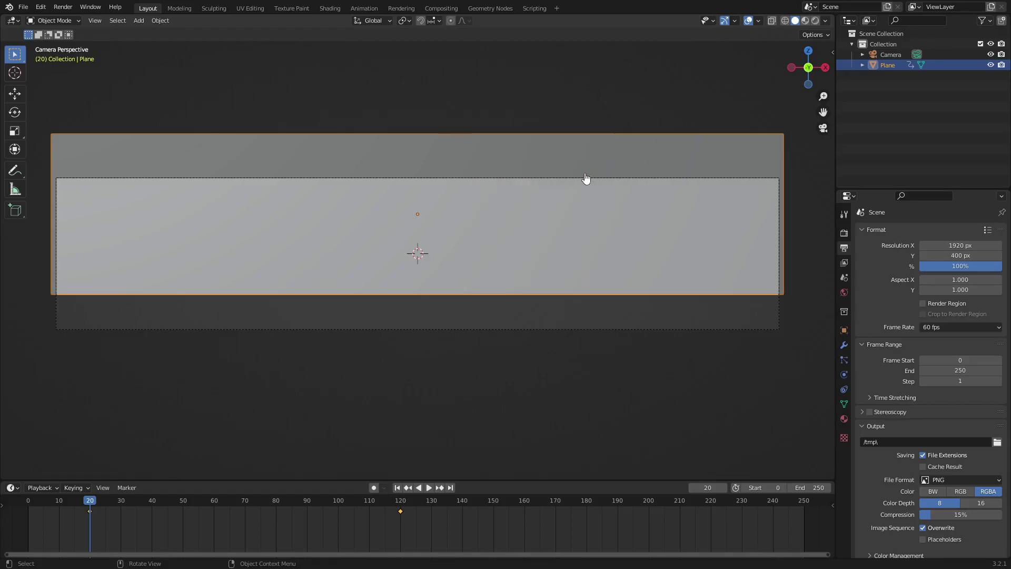
- At frame 0, move the plane up about 1.135 m along Z, just above the camera frame, and insert a location keyframe
{"action": "left_click", "coordinate": [397, 487]}
{"action": "left_click", "coordinate": [398, 488]}
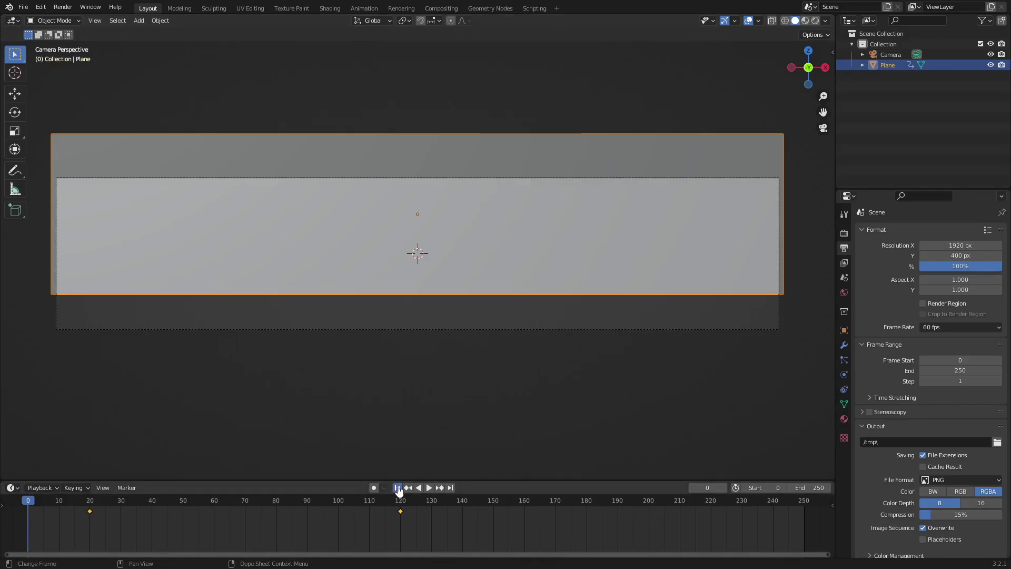
{"action": "key", "text": "g"}
{"action": "key", "text": "z"}
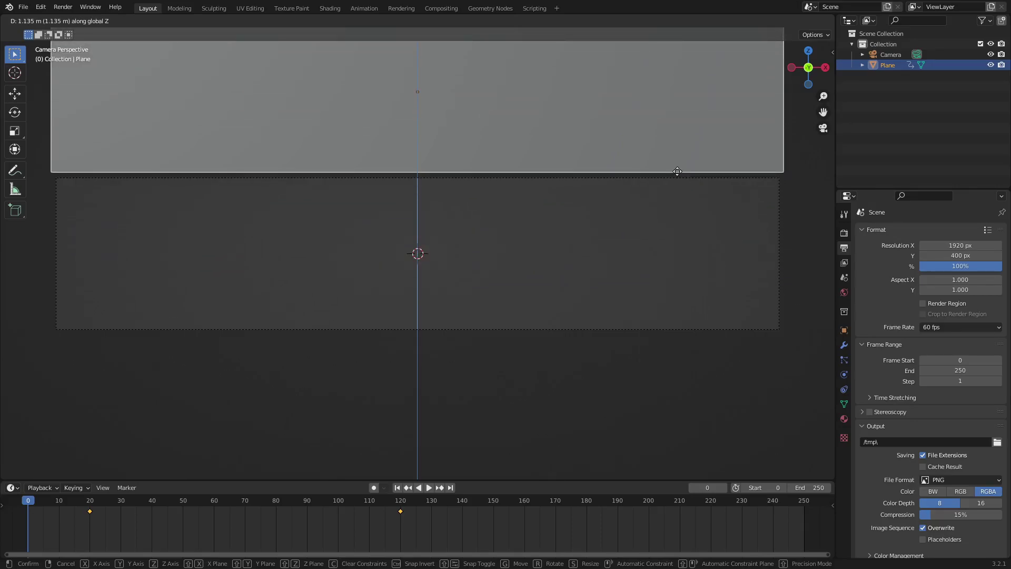
{"action": "left_click", "coordinate": [674, 171]}
{"action": "key", "text": "i"}
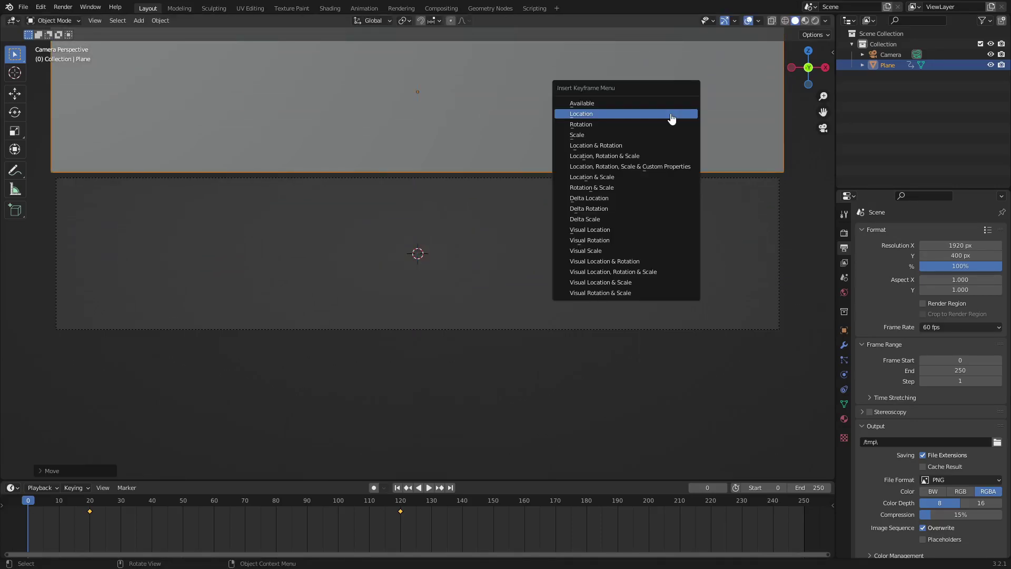
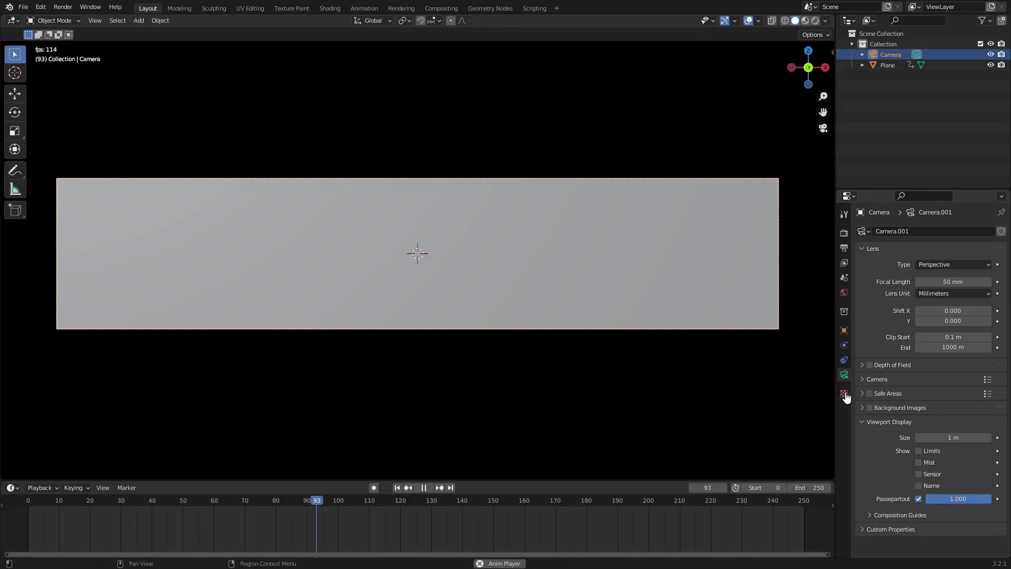
- Collapse the camera's viewport display settings, select the plane and scrub through its animation
{"action": "left_click", "coordinate": [872, 422]}
{"action": "left_click", "coordinate": [551, 281]}
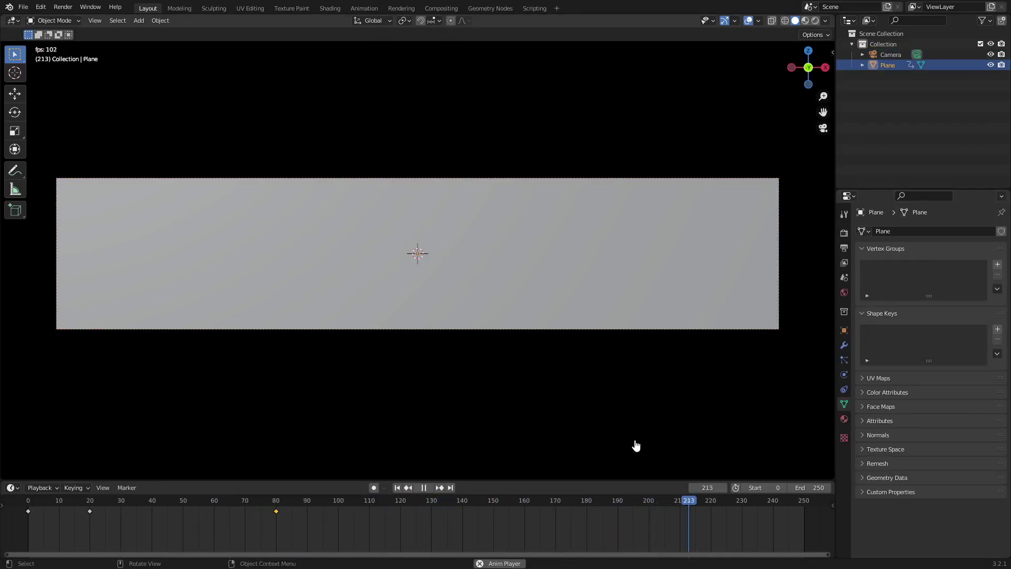
{"action": "left_click_drag", "start_coordinate": [232, 514], "coordinate": [206, 513]}
{"action": "key", "text": "space"}
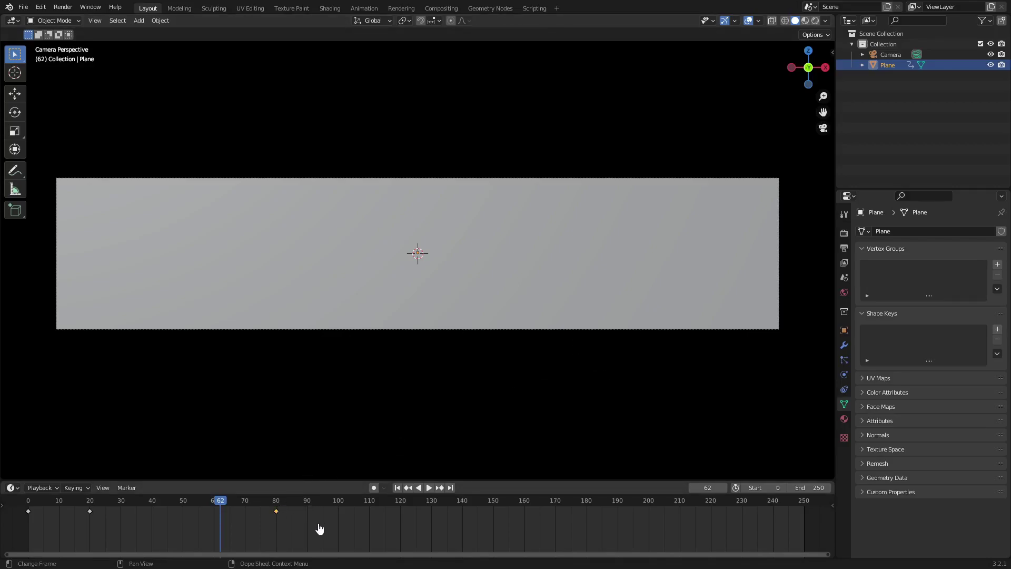
- Select all of the plane's keyframes and set the current frame to 80
{"action": "left_click_drag", "start_coordinate": [346, 537], "coordinate": [13, 504]}
{"action": "left_click", "coordinate": [277, 503]}
{"action": "key", "text": "space"}
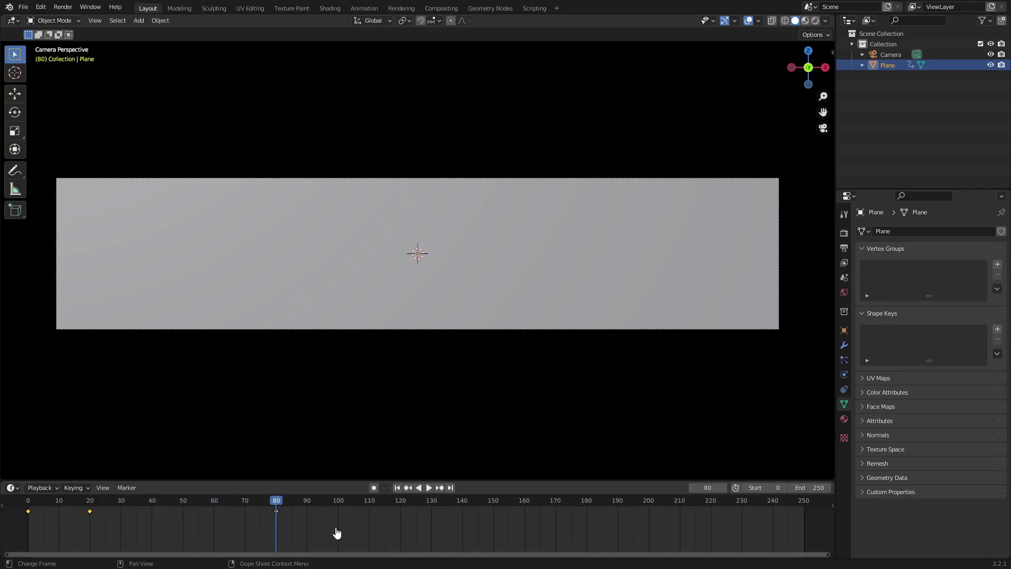
{"action": "key", "text": "shift+d"}
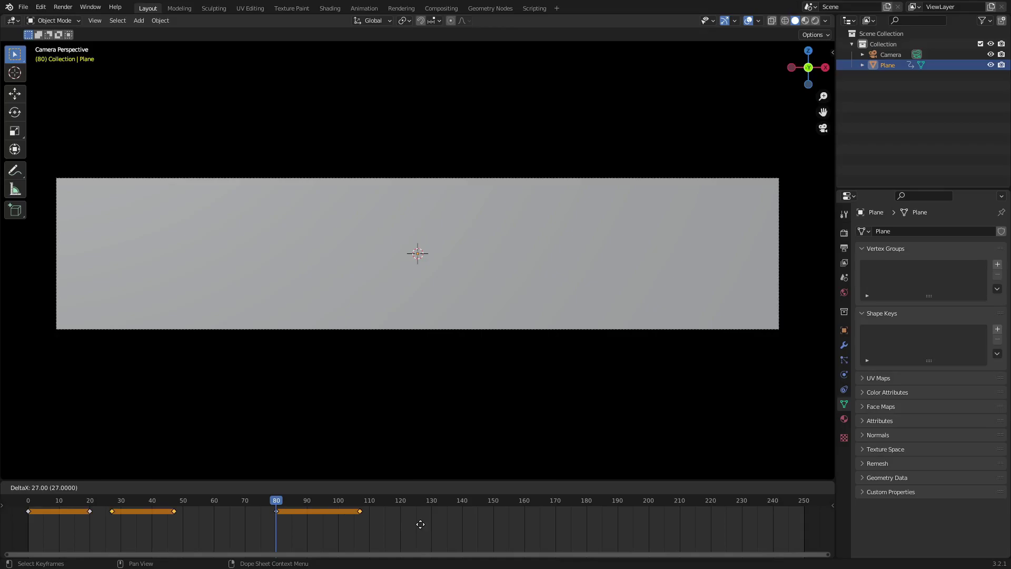
{"action": "key", "text": "Escape"}
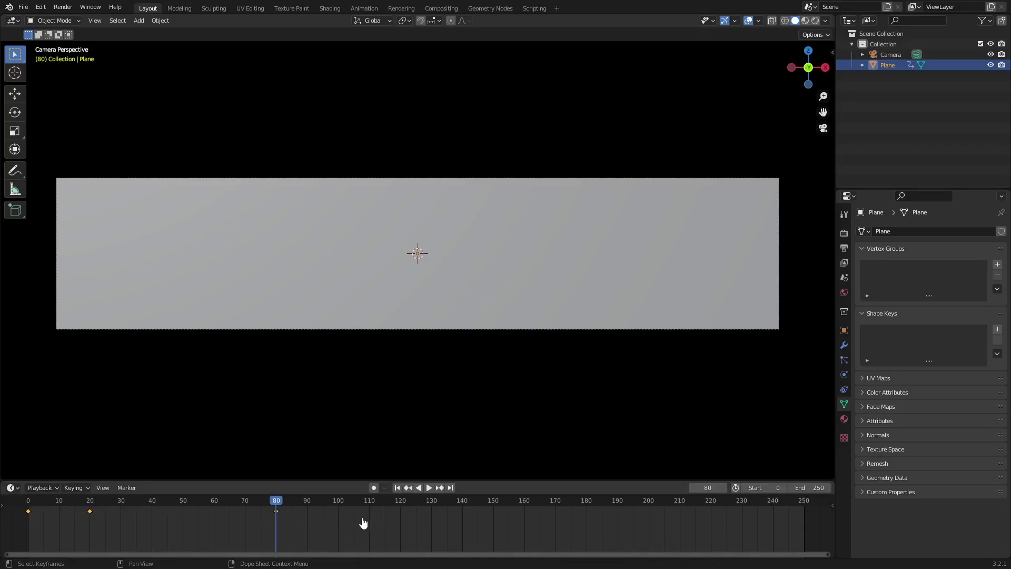
{"action": "key", "text": "s"}
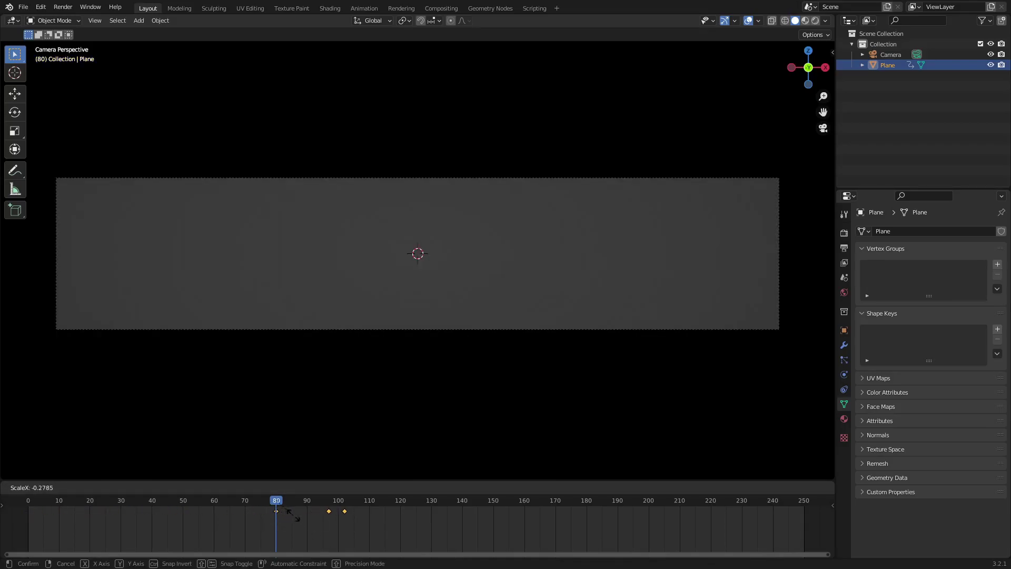
{"action": "key", "text": "Escape"}
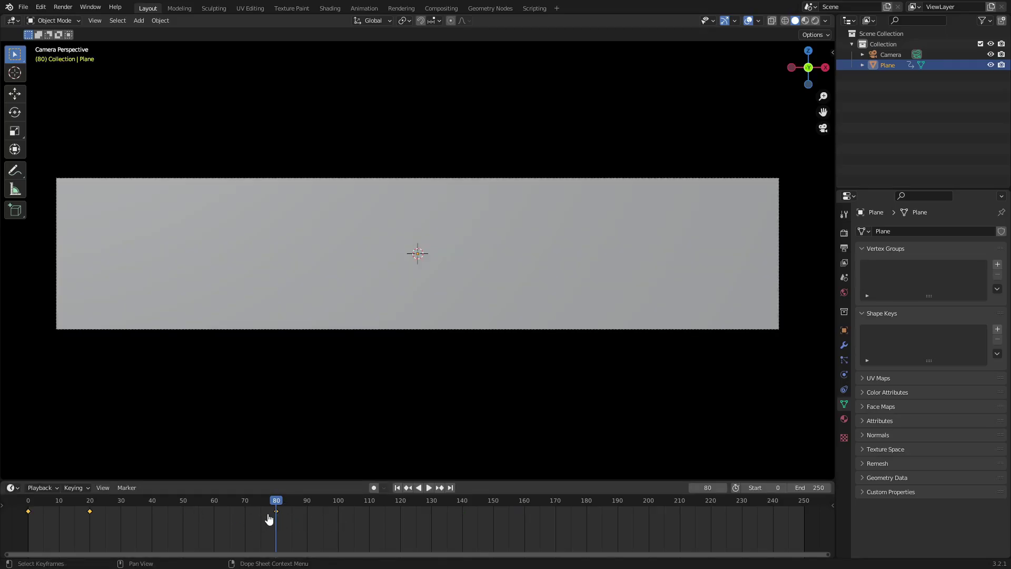
- Duplicate the three keyframes 90 frames ahead and mirror the copies around frame 170 with a scale of -1
{"action": "key", "text": "shift+d"}
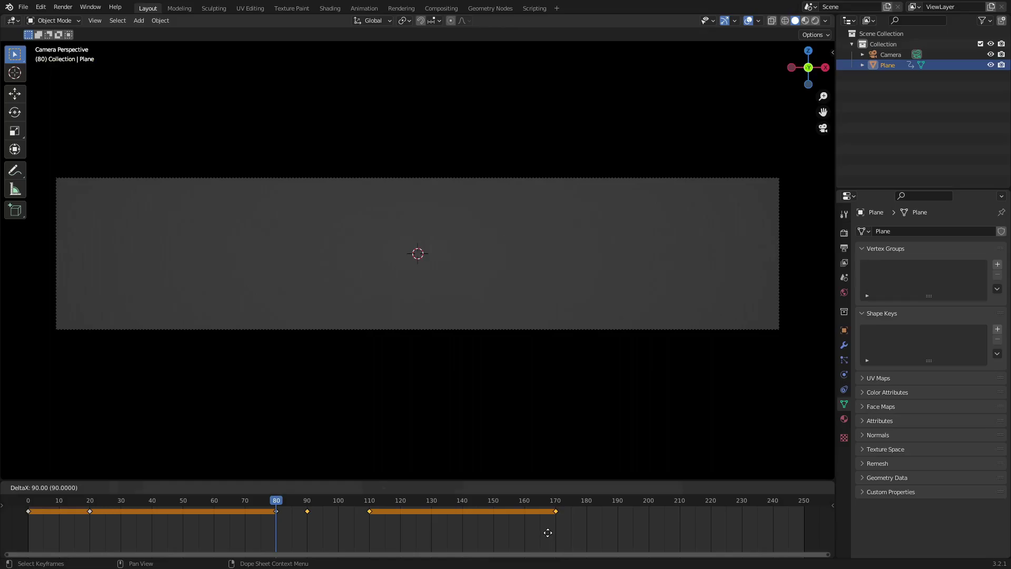
{"action": "left_click", "coordinate": [547, 532]}
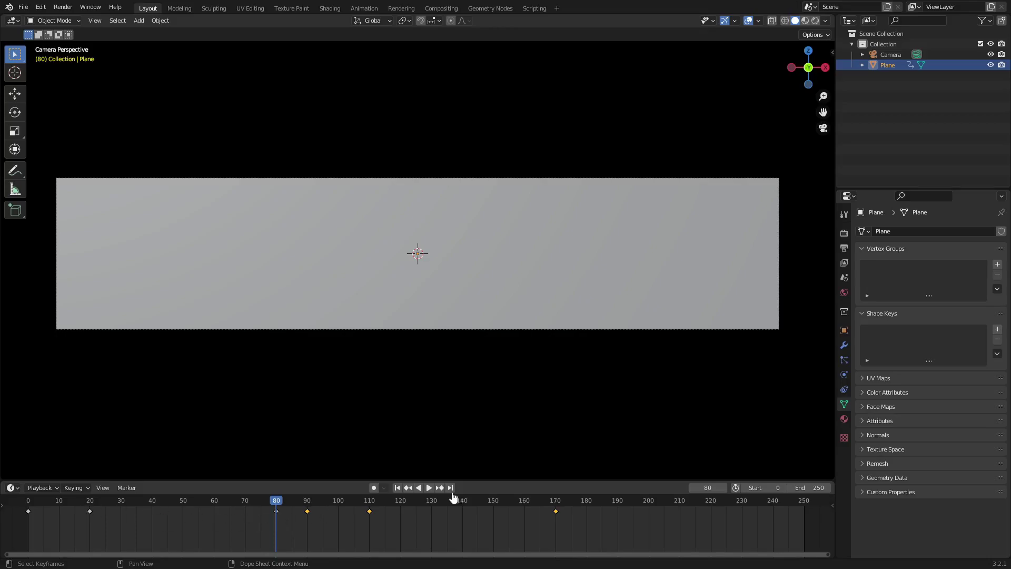
{"action": "left_click_drag", "start_coordinate": [290, 507], "coordinate": [557, 520]}
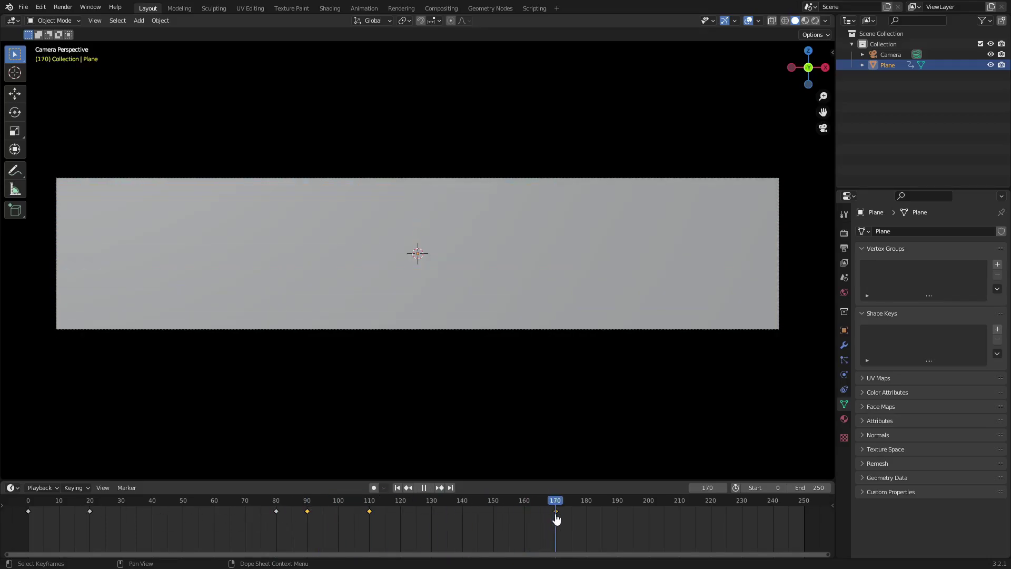
{"action": "key", "text": "s"}
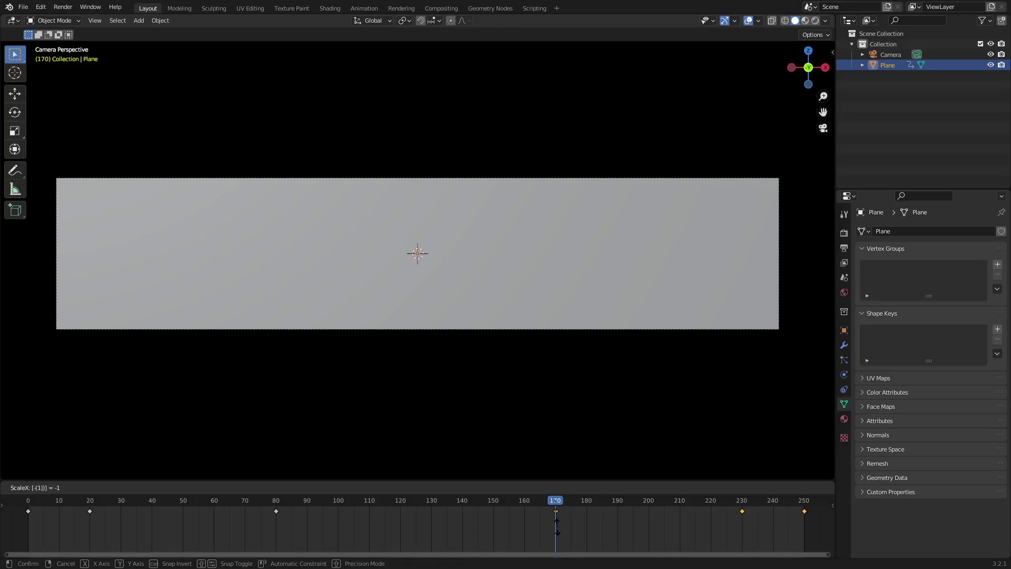
{"action": "key", "text": "Return"}
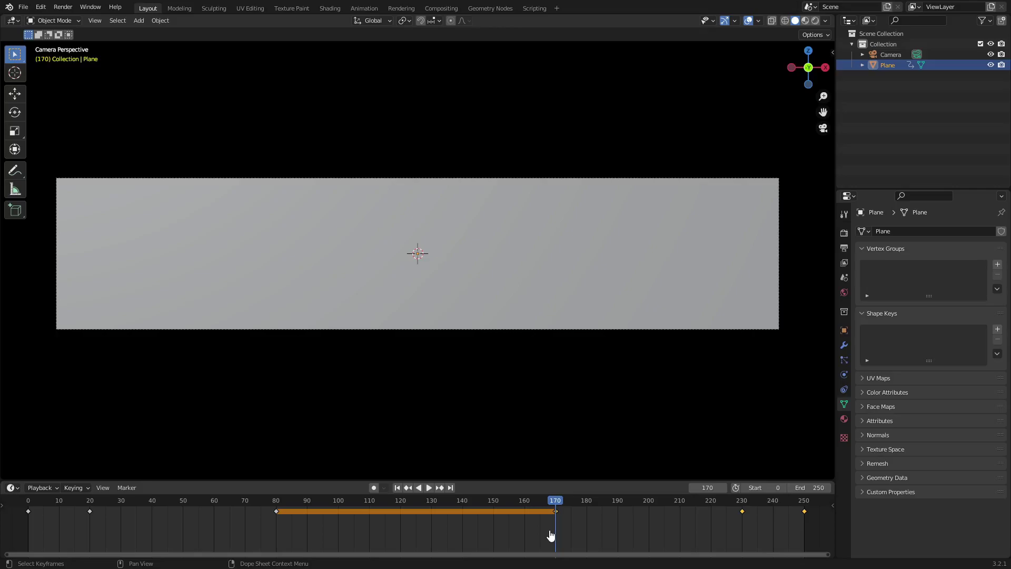
- Try shifting the mirrored keyframes 24 frames earlier, and move them back to start at frame 170
{"action": "key", "text": "g"}
{"action": "left_click", "coordinate": [609, 546]}
{"action": "left_click", "coordinate": [732, 509]}
{"action": "key", "text": "space"}
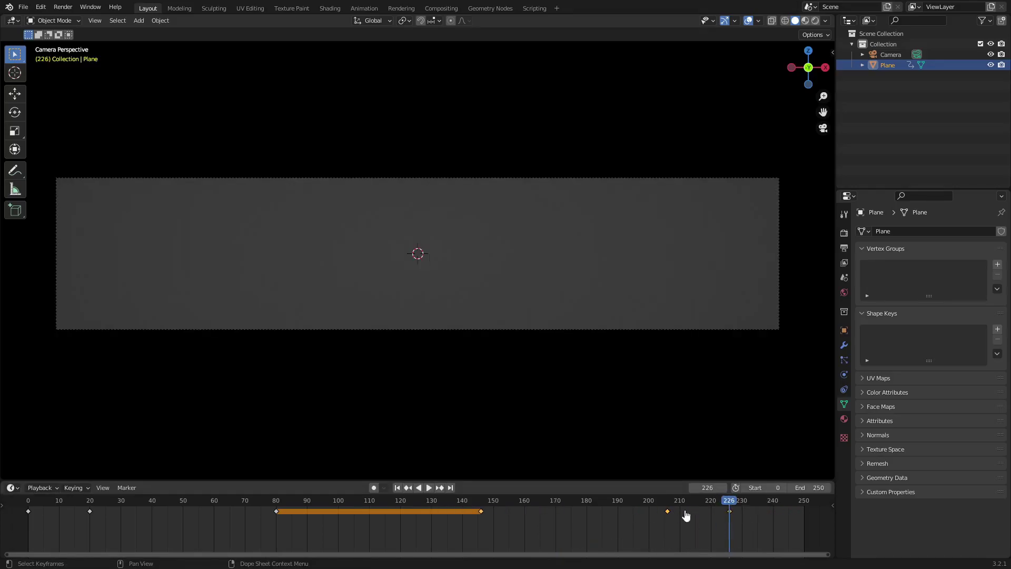
{"action": "key", "text": "g"}
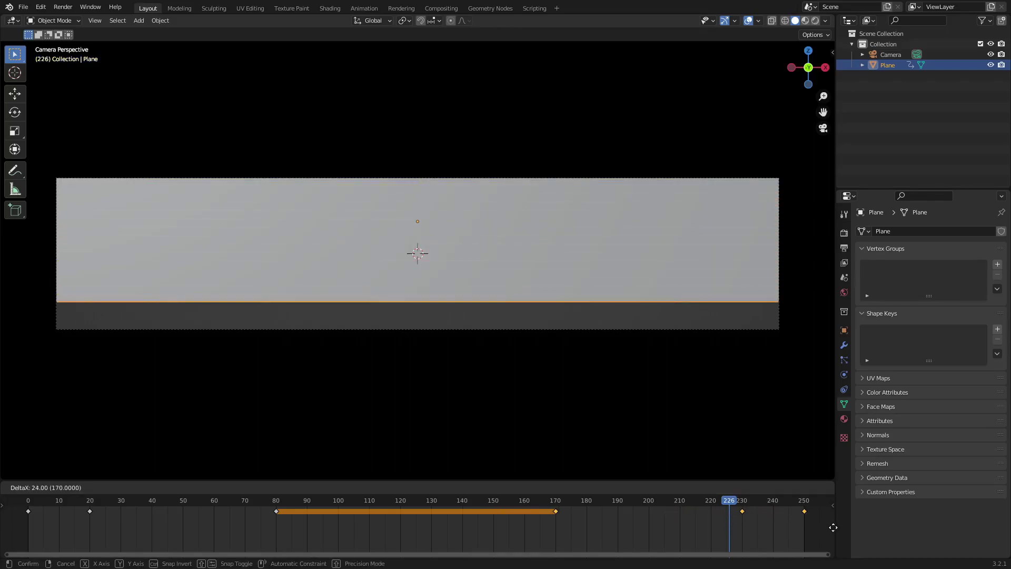
{"action": "left_click", "coordinate": [833, 528]}
- Check the last keyframe at frame 250 and play the whole animation from frame 0
{"action": "left_click", "coordinate": [803, 506]}
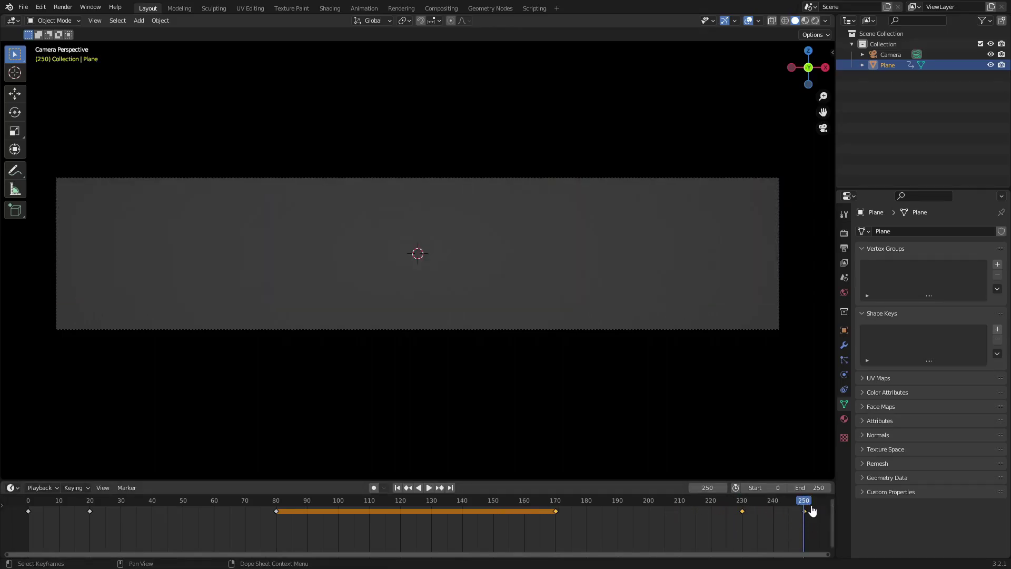
{"action": "left_click", "coordinate": [398, 487]}
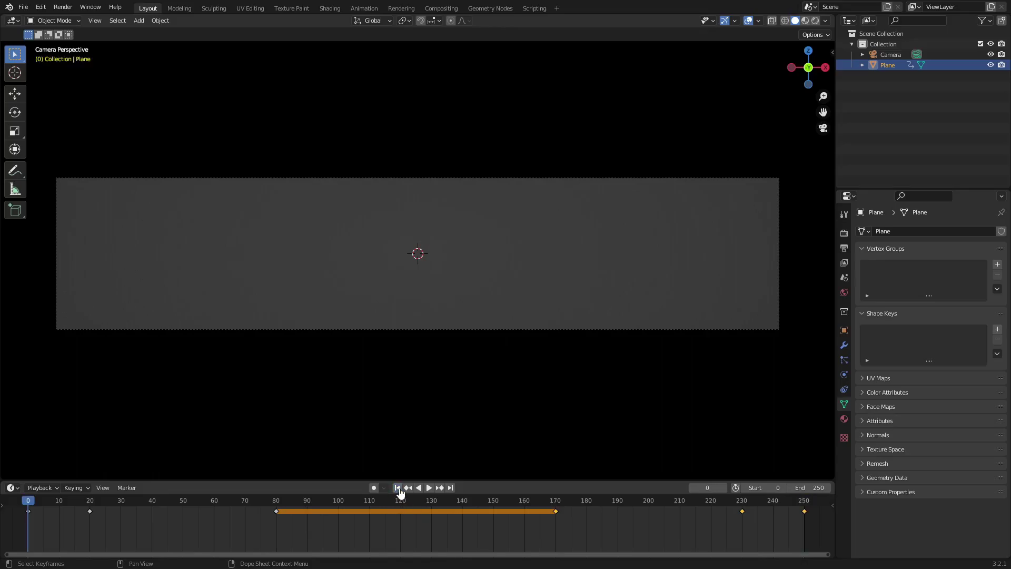
{"action": "left_click", "coordinate": [430, 488]}
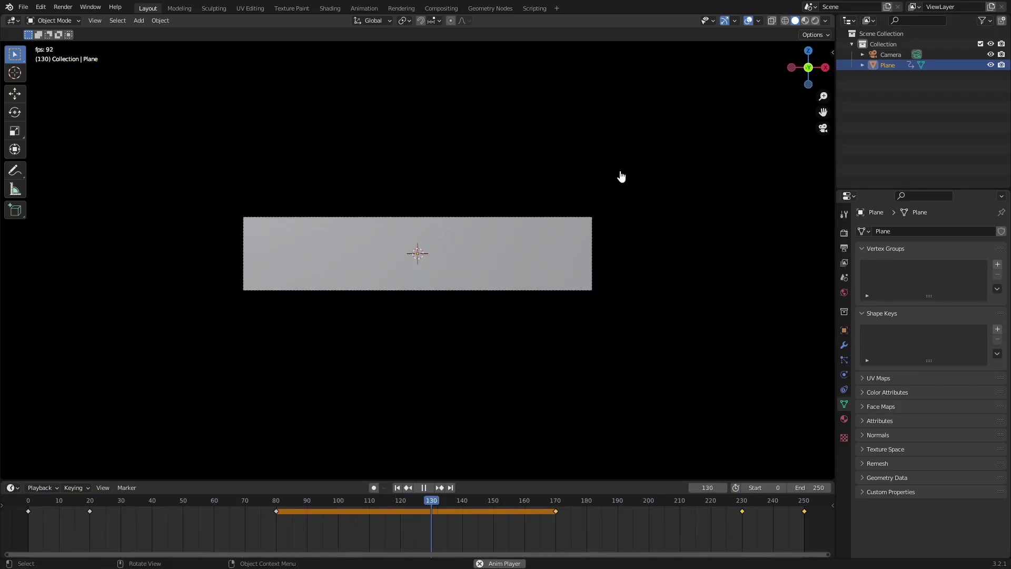
{"action": "key", "text": "space"}
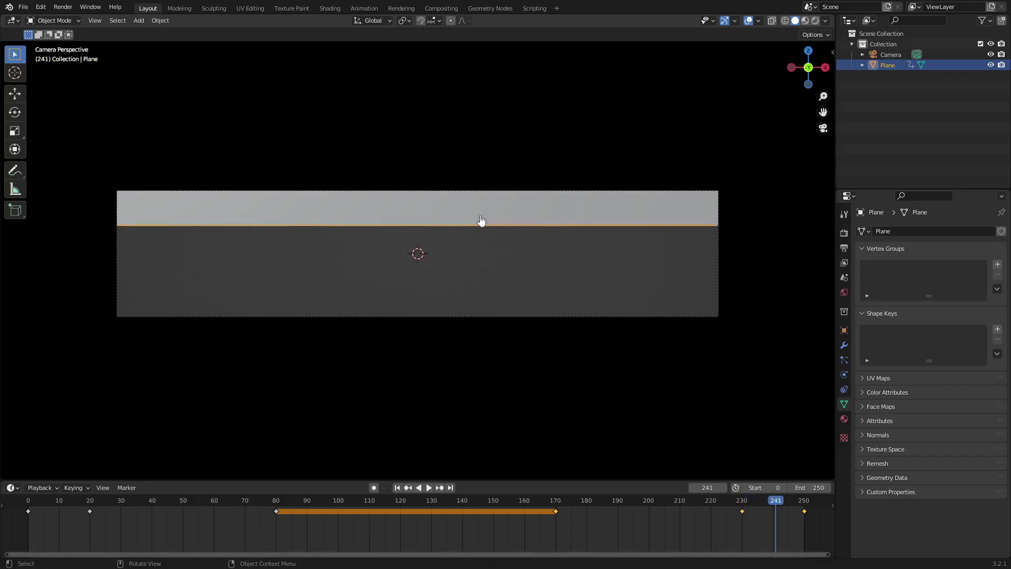
- Go to frame 94, where the plane fills the camera frame, and add a text object
{"action": "left_click_drag", "start_coordinate": [692, 506], "coordinate": [320, 505]}
{"action": "mouse_move", "coordinate": [473, 227]}
{"action": "middle_mouse_down"}
{"action": "mouse_move", "coordinate": [481, 221]}
{"action": "mouse_move", "coordinate": [464, 230]}
{"action": "middle_mouse_up"}
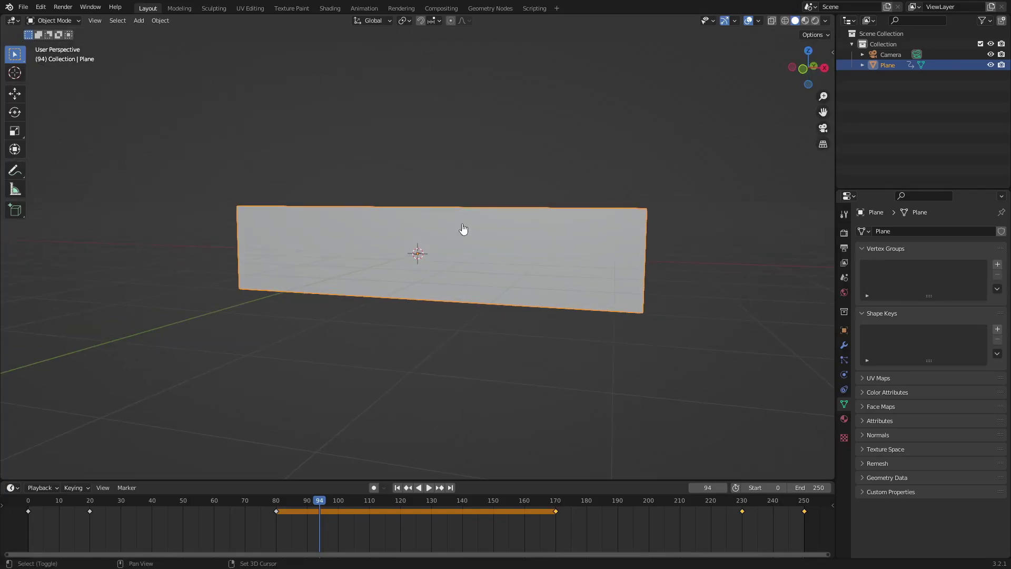
{"action": "key", "text": "shift+a"}
{"action": "mouse_move", "coordinate": [464, 228]}
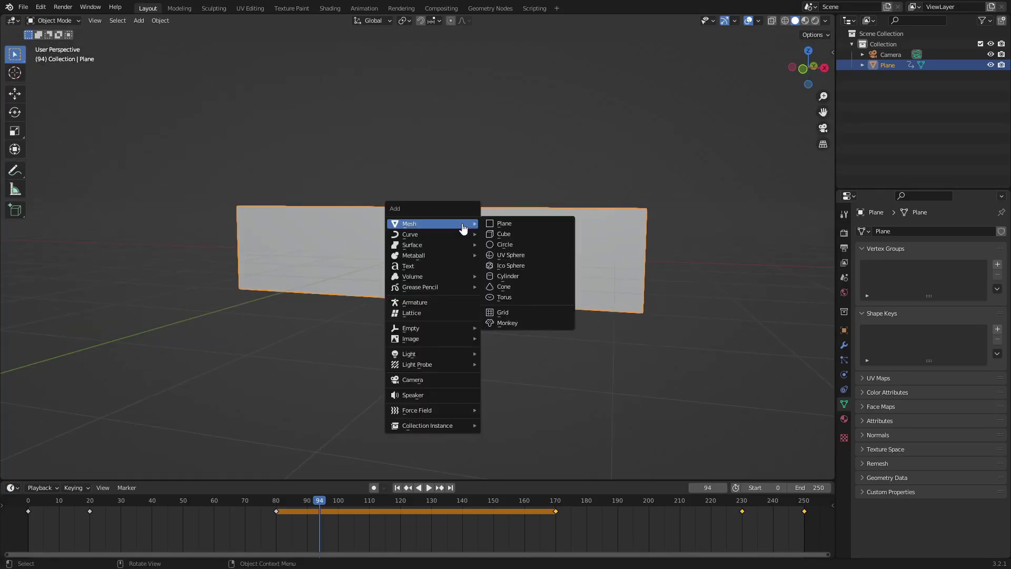
{"action": "left_click", "coordinate": [413, 267]}
- Rotate the text object 90° around the global X axis so it stands upright
{"action": "middle_click_drag", "start_coordinate": [413, 271], "coordinate": [536, 275]}
{"action": "key", "text": "r"}
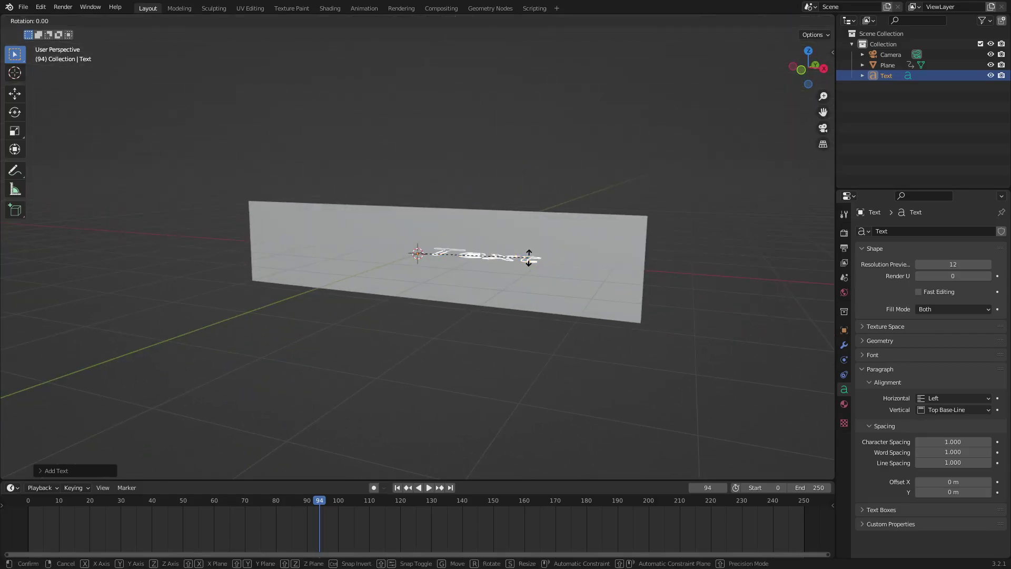
{"action": "type", "text": "x"}
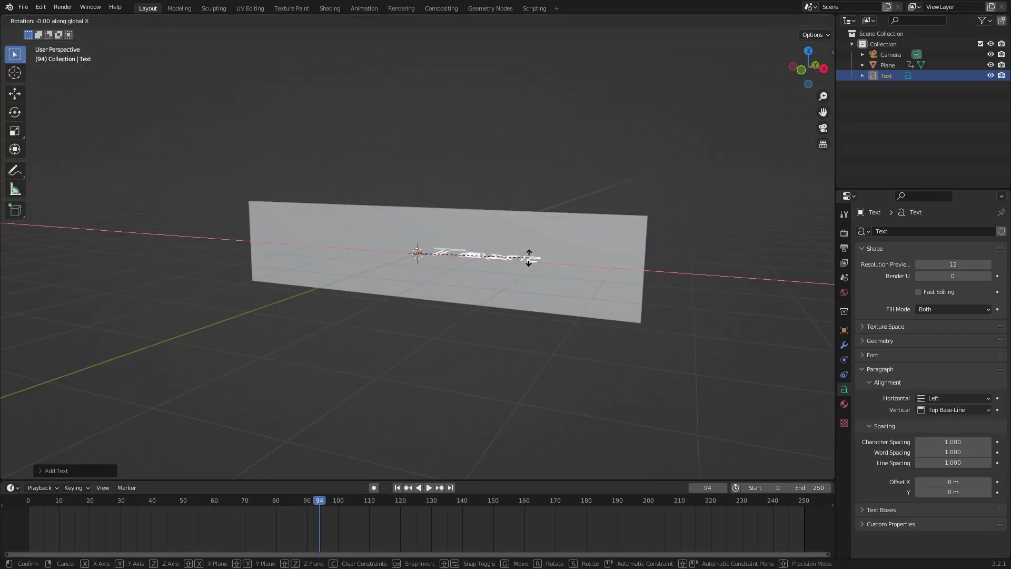
{"action": "type", "text": "90"}
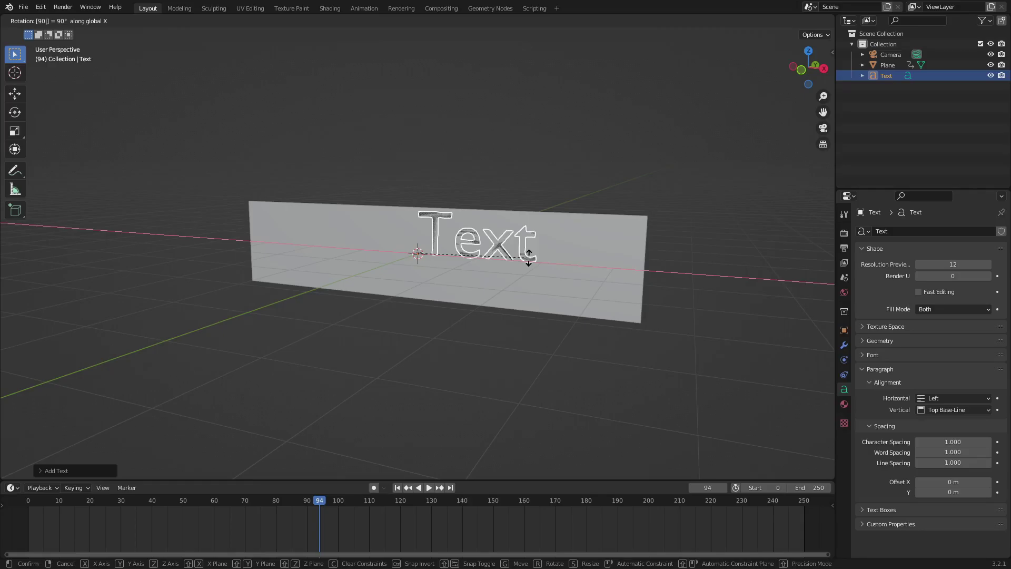
{"action": "key", "text": "Return"}
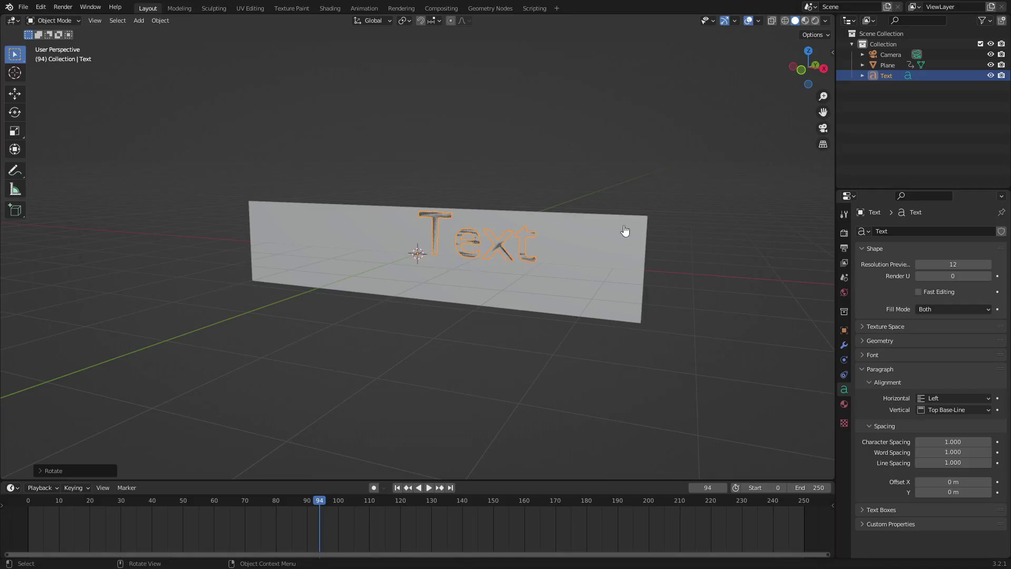
- In a close-up right side view, move the text object a hair's breadth off the plane towards the camera
{"action": "scroll", "coordinate": [616, 229], "scroll_direction": "up", "scroll_amount": 3}
{"action": "middle_click_drag", "start_coordinate": [614, 228], "coordinate": [595, 255]}
{"action": "key", "text": "KP_3"}
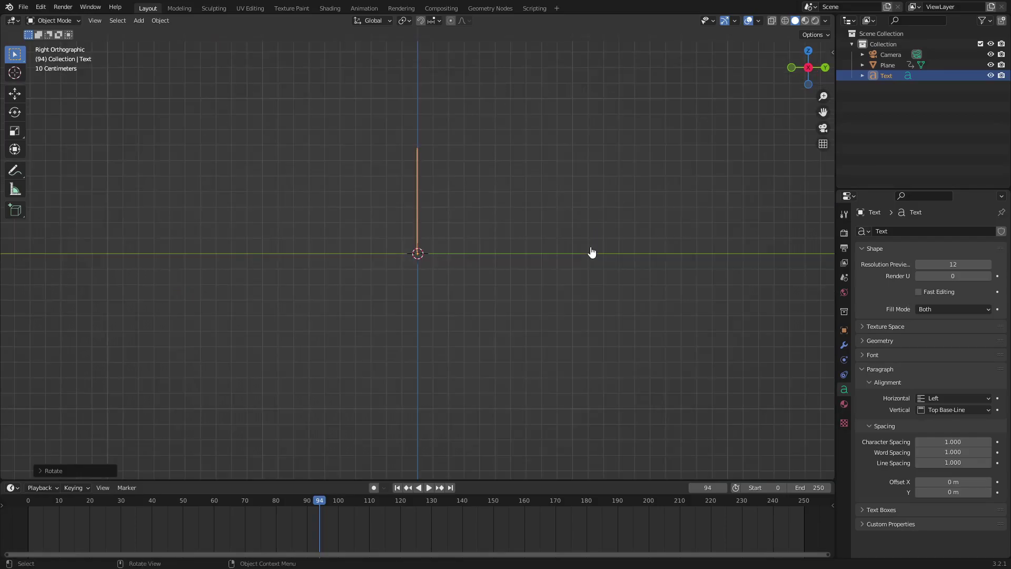
{"action": "scroll", "coordinate": [489, 151], "scroll_direction": "up", "scroll_amount": 4}
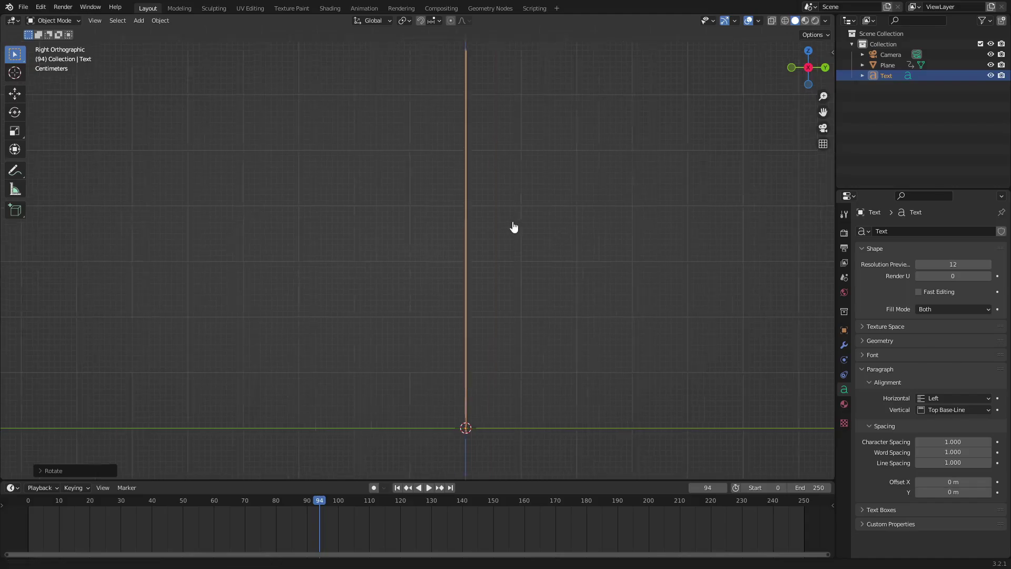
{"action": "scroll", "coordinate": [526, 190], "scroll_direction": "up", "scroll_amount": 3}
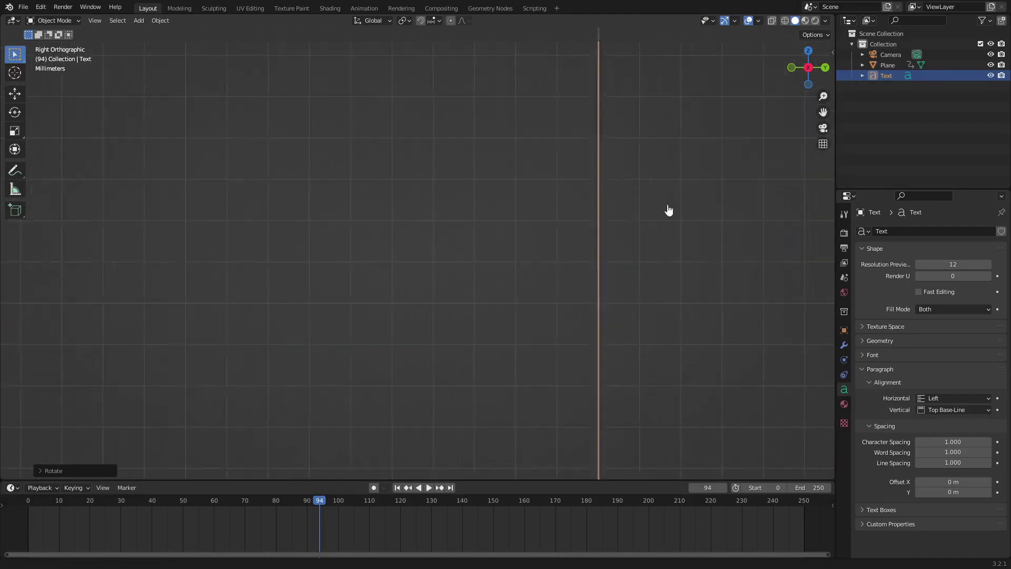
{"action": "key", "text": "g"}
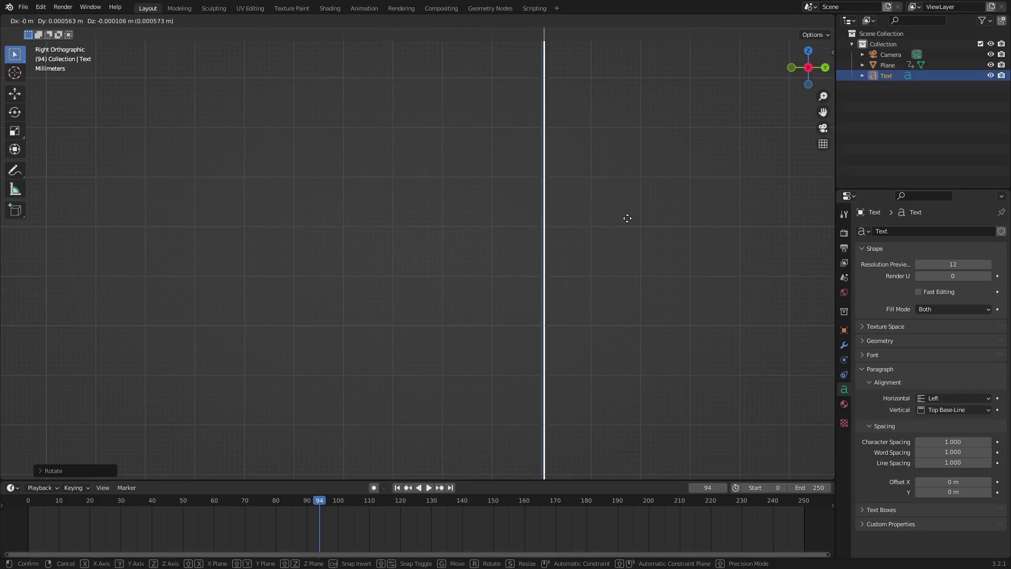
{"action": "left_click", "coordinate": [561, 230]}
{"action": "scroll", "coordinate": [565, 235], "scroll_direction": "up", "scroll_amount": 2}
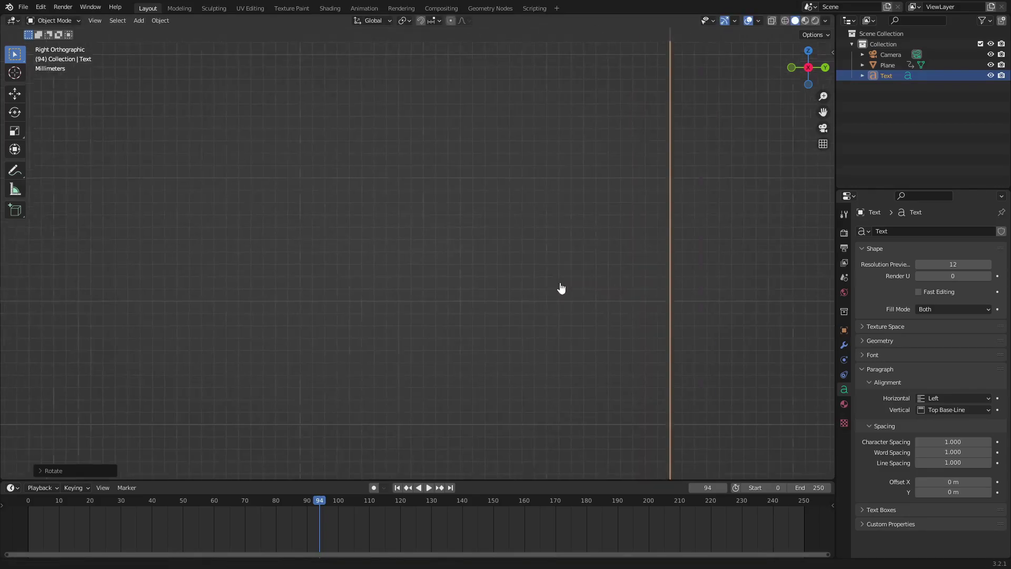
{"action": "scroll", "coordinate": [459, 278], "scroll_direction": "down", "scroll_amount": 5}
{"action": "scroll", "coordinate": [405, 300], "scroll_direction": "up", "scroll_amount": 3}
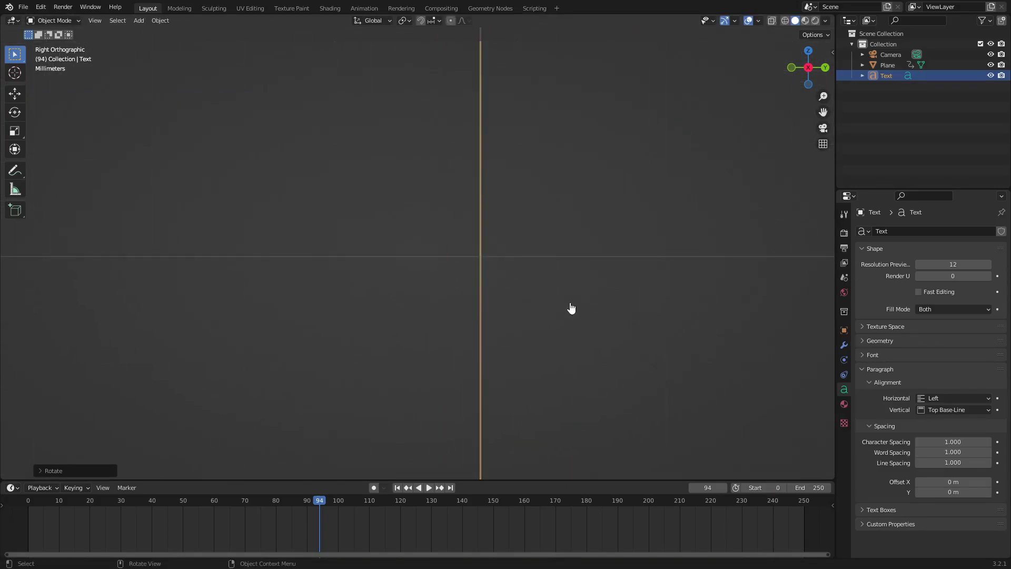
{"action": "scroll", "coordinate": [548, 343], "scroll_direction": "up", "scroll_amount": 2}
{"action": "scroll", "coordinate": [540, 348], "scroll_direction": "down", "scroll_amount": 1}
{"action": "scroll", "coordinate": [563, 324], "scroll_direction": "up", "scroll_amount": 1}
{"action": "scroll", "coordinate": [588, 314], "scroll_direction": "down", "scroll_amount": 2}
{"action": "scroll", "coordinate": [560, 298], "scroll_direction": "up", "scroll_amount": 2}
{"action": "scroll", "coordinate": [548, 294], "scroll_direction": "down", "scroll_amount": 2}
{"action": "key", "text": "g"}
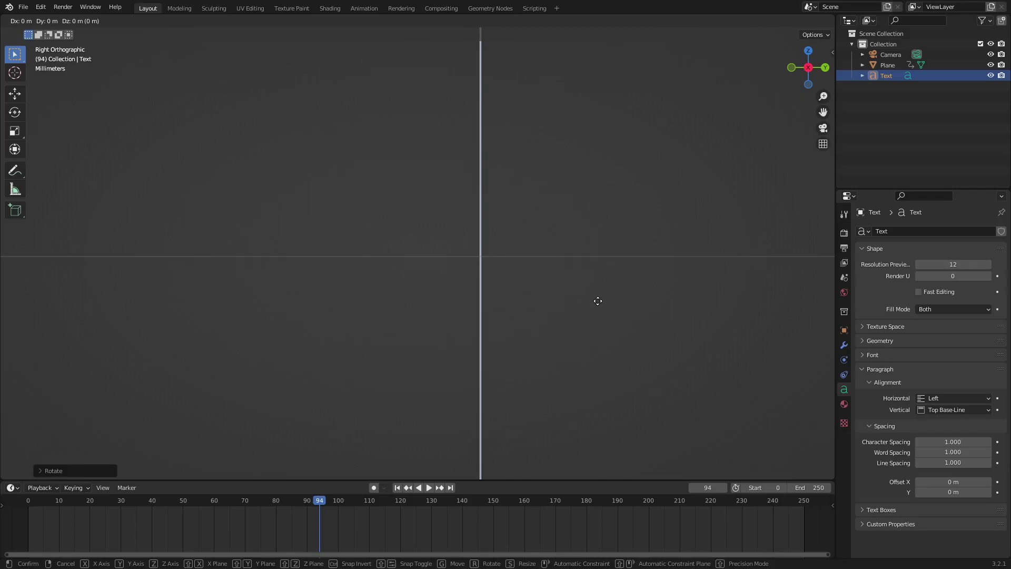
{"action": "left_click", "coordinate": [343, 256]}
- Shift the text object a fraction of a millimetre further in the negative direction along the global Y axis
{"action": "middle_click_drag", "start_coordinate": [444, 287], "coordinate": [601, 300]}
{"action": "scroll", "coordinate": [463, 303], "scroll_direction": "down", "scroll_amount": 8}
{"action": "scroll", "coordinate": [476, 295], "scroll_direction": "up", "scroll_amount": 6}
{"action": "key", "text": "KP_3"}
{"action": "scroll", "coordinate": [571, 282], "scroll_direction": "up", "scroll_amount": 6}
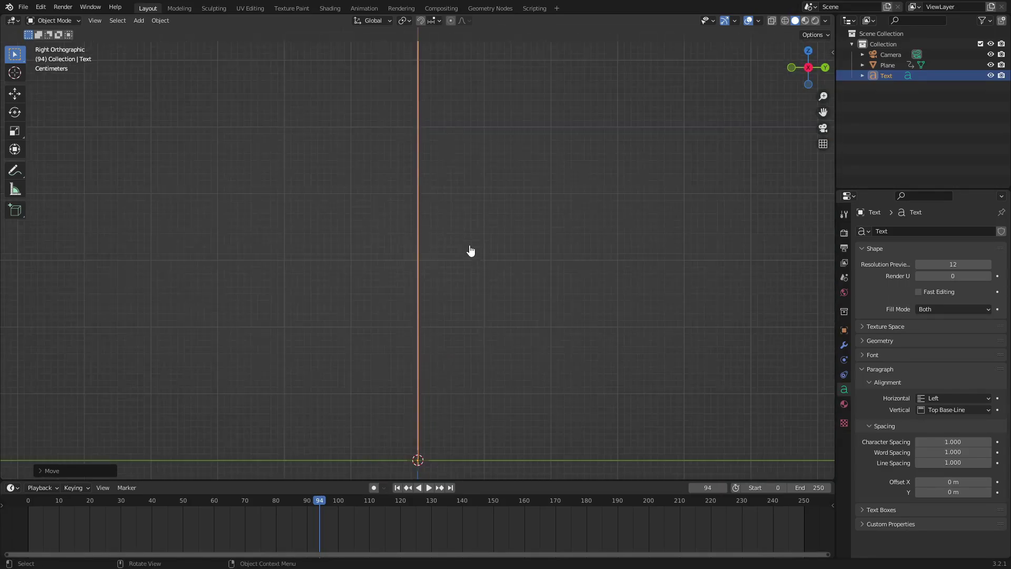
{"action": "scroll", "coordinate": [503, 279], "scroll_direction": "up", "scroll_amount": 5}
{"action": "key", "text": "g"}
{"action": "key", "text": "Escape"}
{"action": "key", "text": "g"}
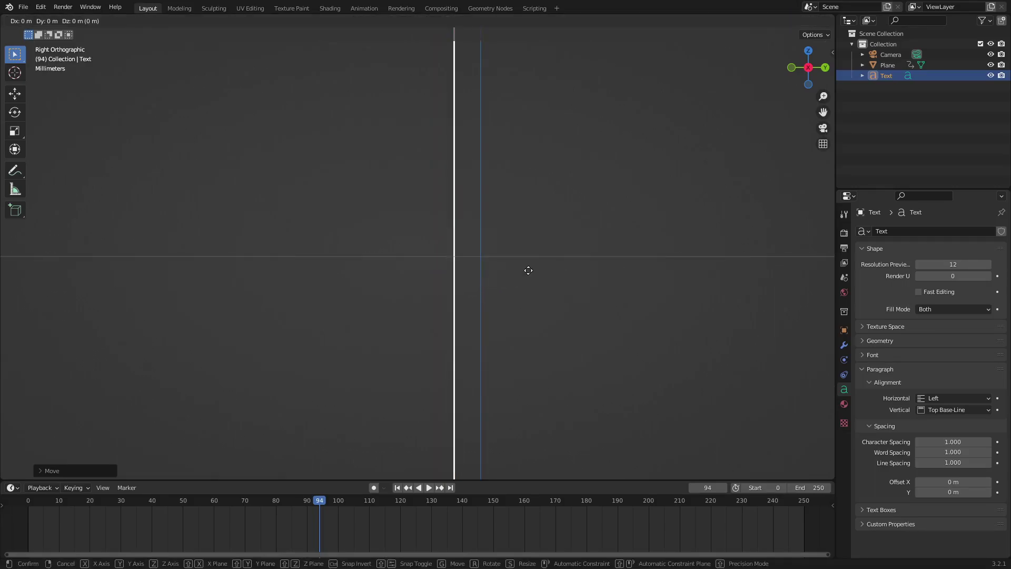
{"action": "key", "text": "y"}
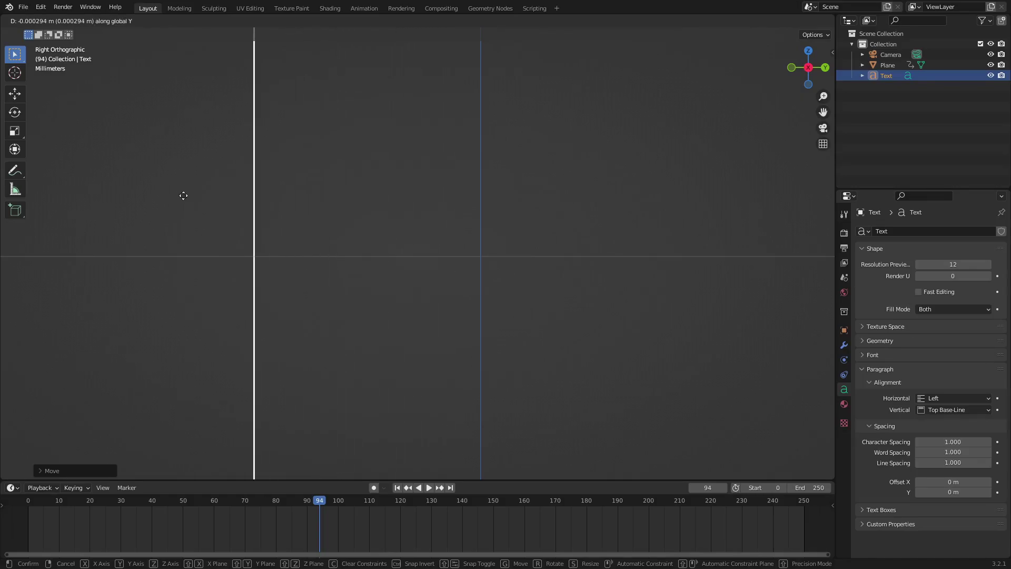
{"action": "left_click", "coordinate": [668, 210]}
- Move the text object about another 0.0006 m in the negative direction along the global Y axis
{"action": "scroll", "coordinate": [677, 223], "scroll_direction": "down", "scroll_amount": 5}
{"action": "middle_click_drag", "start_coordinate": [677, 223], "coordinate": [494, 198]}
{"action": "scroll", "coordinate": [614, 191], "scroll_direction": "down", "scroll_amount": 5}
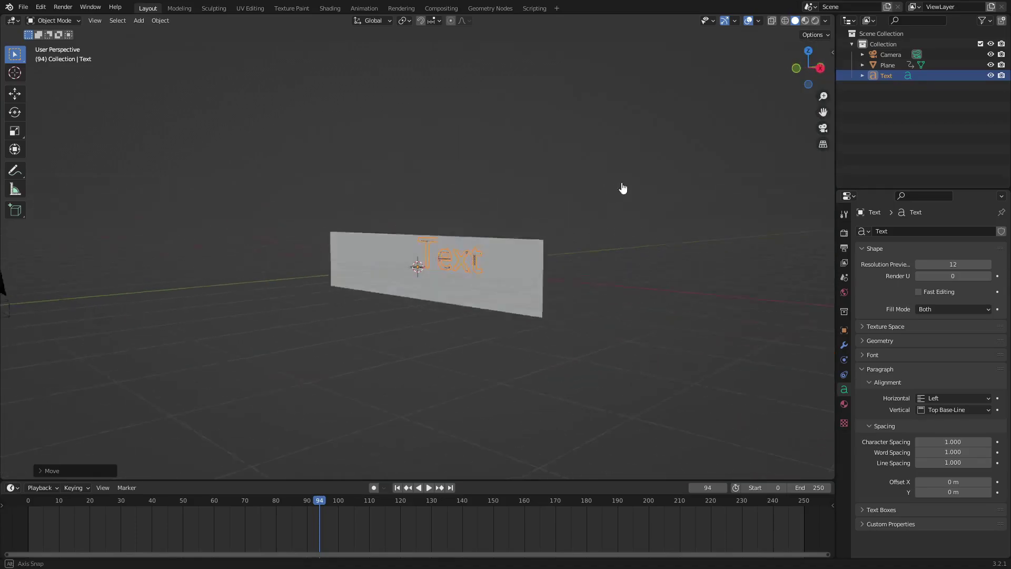
{"action": "scroll", "coordinate": [596, 255], "scroll_direction": "up", "scroll_amount": 5}
{"action": "middle_click_drag", "start_coordinate": [621, 264], "coordinate": [553, 271]}
{"action": "scroll", "coordinate": [558, 278], "scroll_direction": "down", "scroll_amount": 4}
{"action": "key", "text": "KP_3"}
{"action": "key", "text": "KP_Decimal"}
{"action": "scroll", "coordinate": [459, 252], "scroll_direction": "up", "scroll_amount": 6}
{"action": "scroll", "coordinate": [458, 257], "scroll_direction": "up", "scroll_amount": 4}
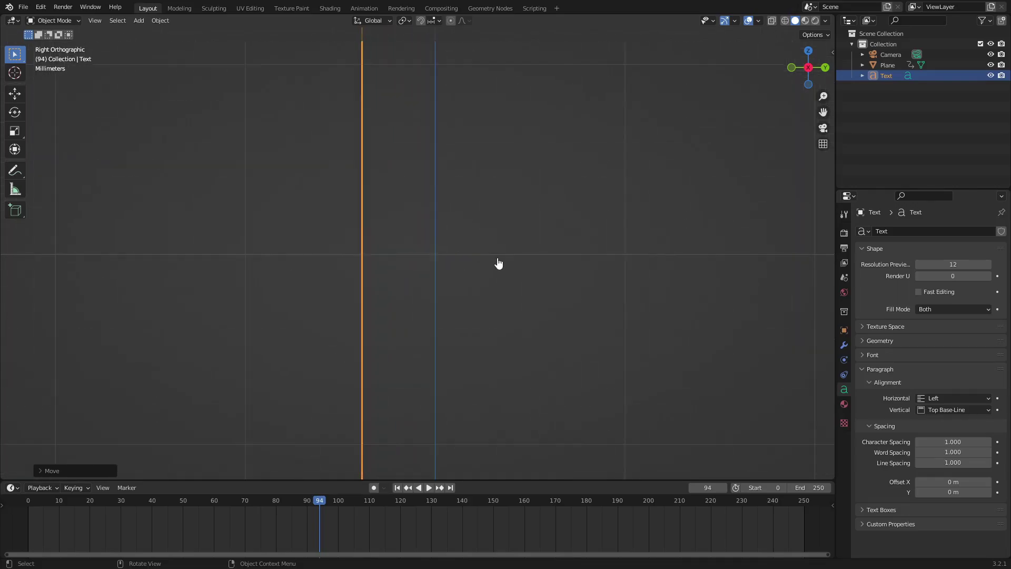
{"action": "key", "text": "g"}
{"action": "key", "text": "y"}
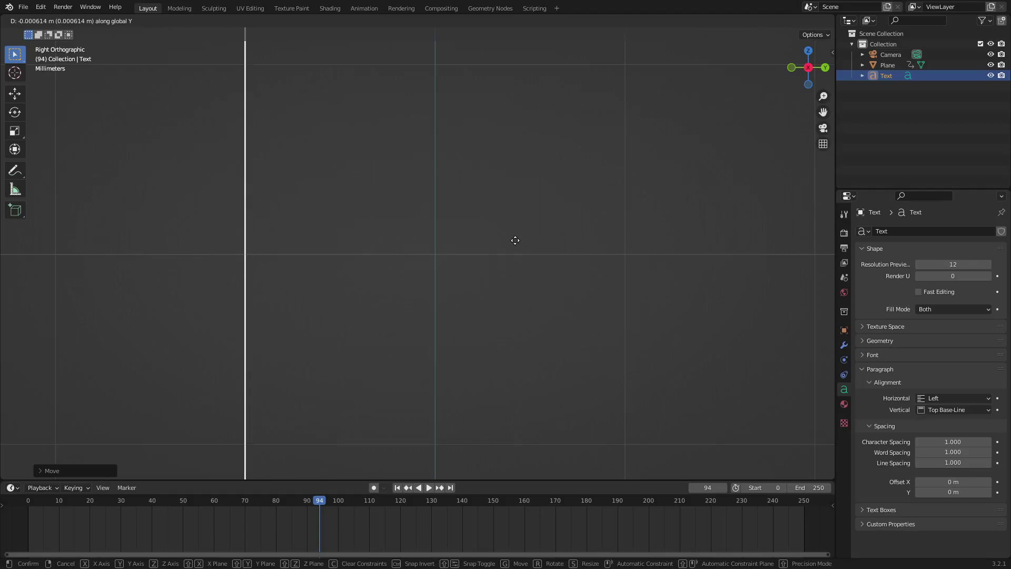
{"action": "left_click", "coordinate": [497, 255]}
- Examine the gap between the text and the plane from several angles with the text deselected
{"action": "scroll", "coordinate": [334, 217], "scroll_direction": "down", "scroll_amount": 10}
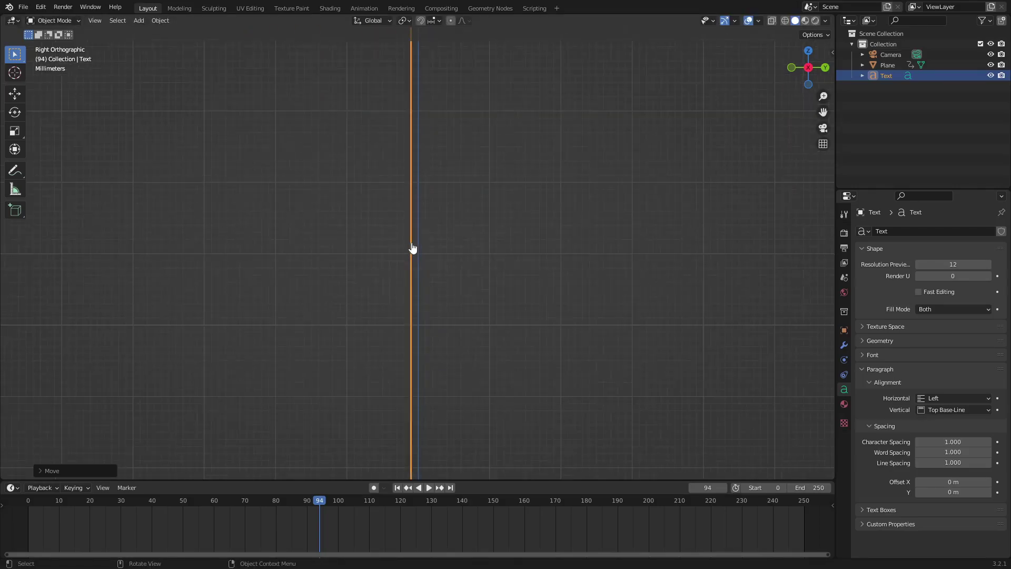
{"action": "middle_click_drag", "start_coordinate": [463, 204], "coordinate": [671, 179]}
{"action": "scroll", "coordinate": [521, 255], "scroll_direction": "down", "scroll_amount": 5}
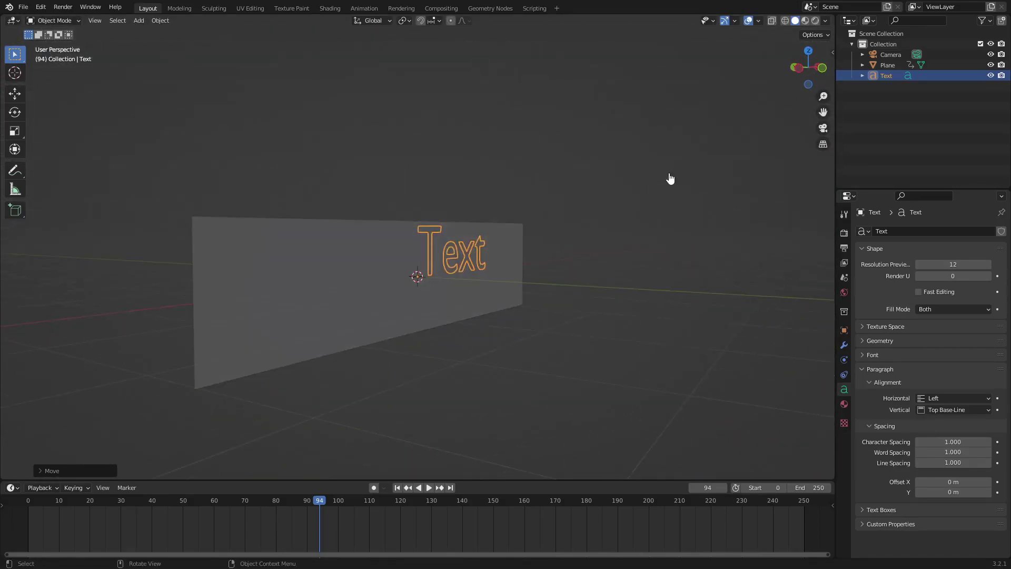
{"action": "left_click", "coordinate": [671, 178]}
{"action": "scroll", "coordinate": [653, 244], "scroll_direction": "up", "scroll_amount": 5}
{"action": "middle_click_drag", "start_coordinate": [653, 244], "coordinate": [495, 269]}
{"action": "scroll", "coordinate": [580, 262], "scroll_direction": "down", "scroll_amount": 4}
{"action": "scroll", "coordinate": [576, 264], "scroll_direction": "up", "scroll_amount": 5}
{"action": "middle_click_drag", "start_coordinate": [474, 231], "coordinate": [436, 249]}
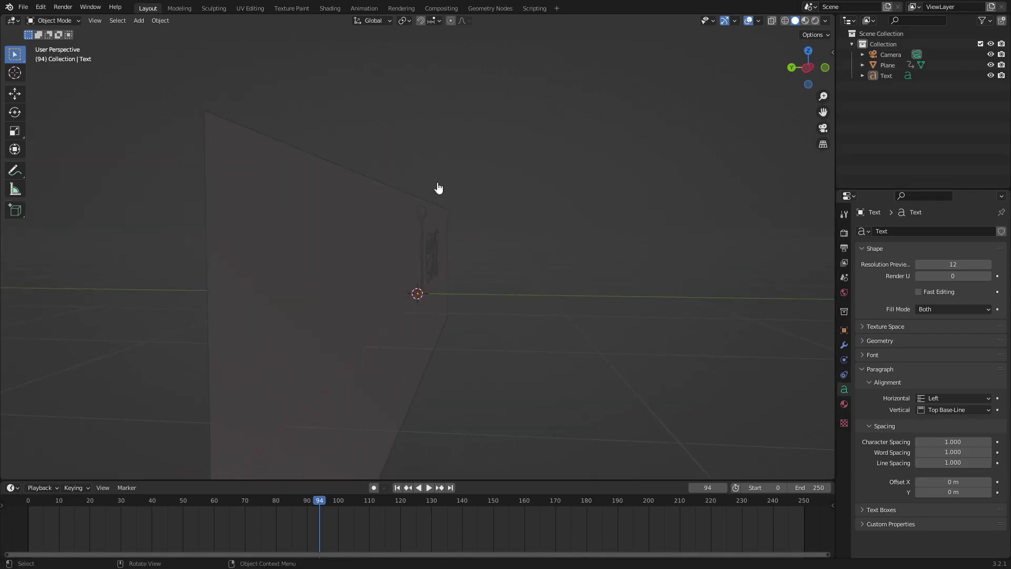
{"action": "middle_click_drag", "start_coordinate": [467, 280], "coordinate": [342, 262]}
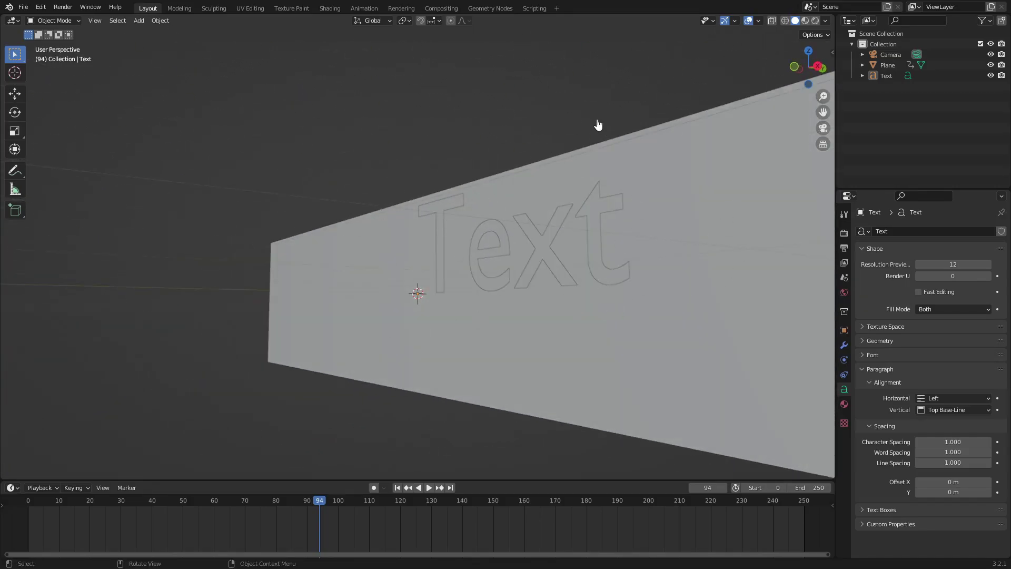
- In the camera view, align the text horizontally to Center and set its vertical offset to -0.3 m
{"action": "key", "text": "KP_1"}
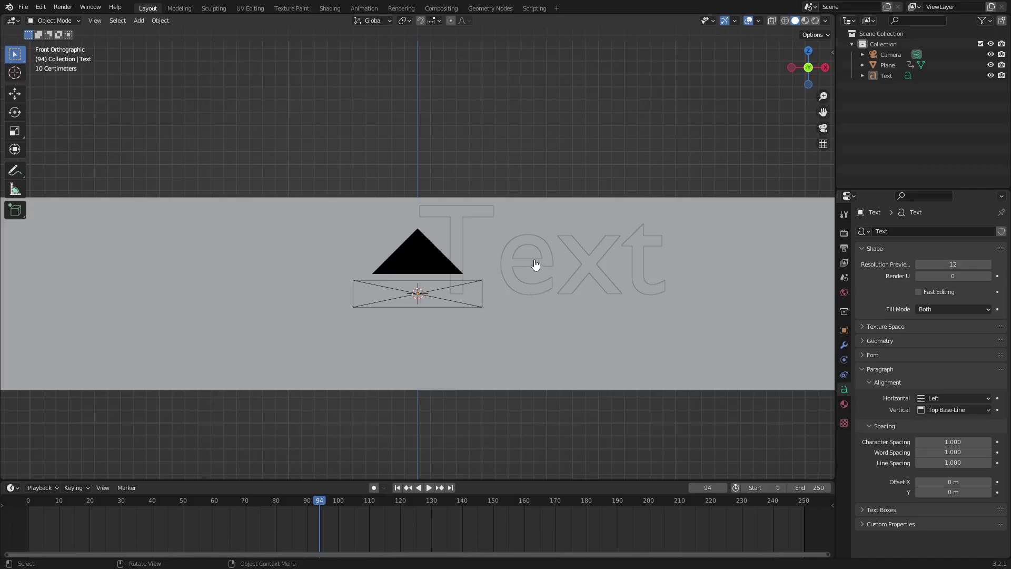
{"action": "key", "text": "KP_0"}
{"action": "scroll", "coordinate": [536, 264], "scroll_direction": "up", "scroll_amount": 4}
{"action": "left_click", "coordinate": [462, 173]}
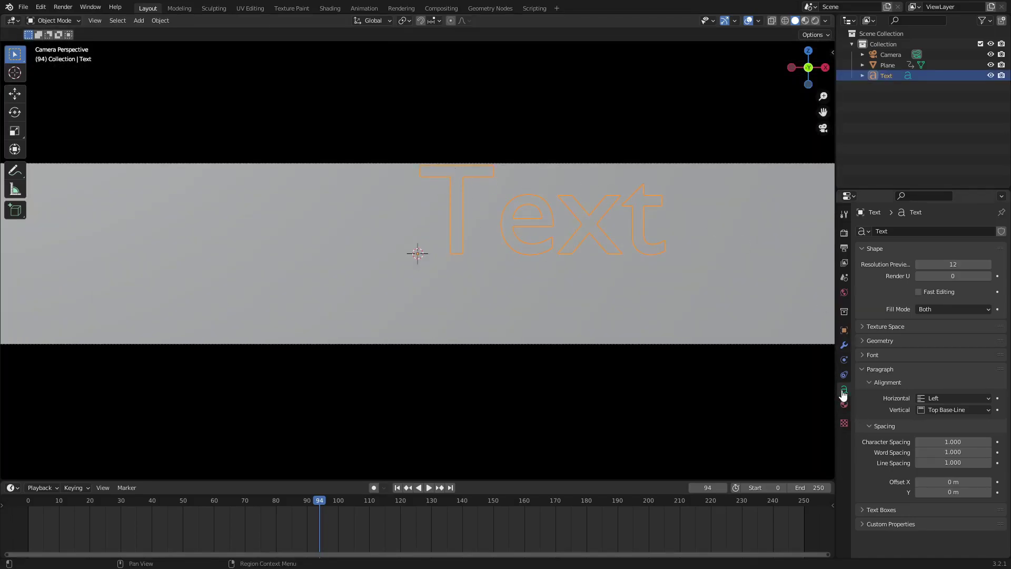
{"action": "left_click", "coordinate": [943, 399]}
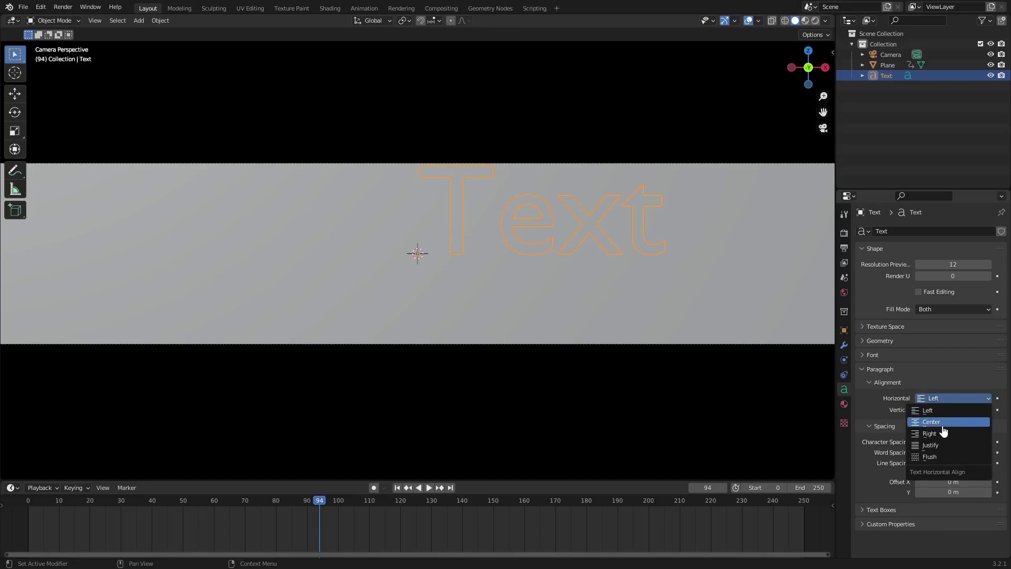
{"action": "left_click", "coordinate": [944, 427]}
{"action": "left_click_drag", "start_coordinate": [990, 494], "coordinate": [956, 494]}
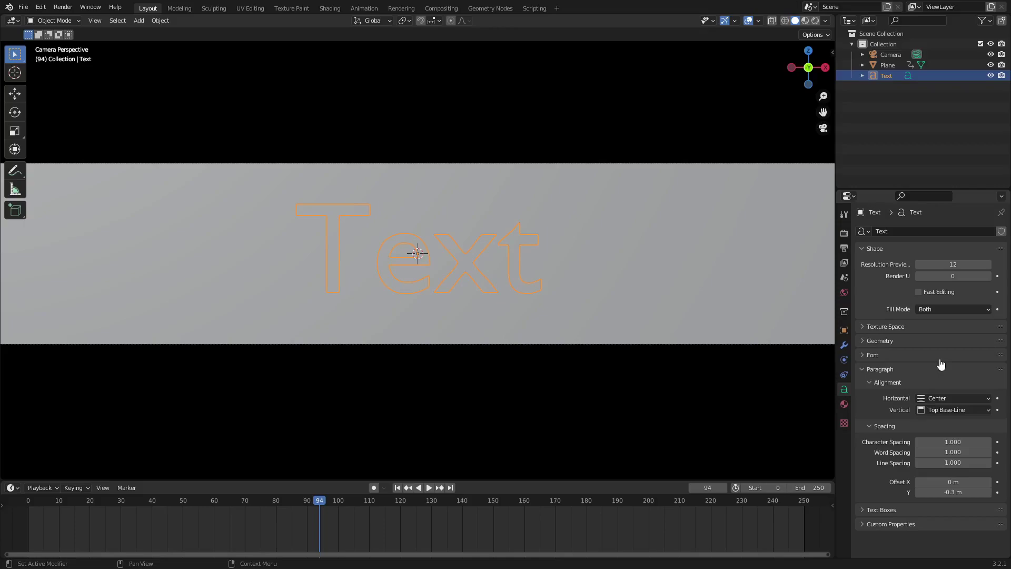
- Load Impact Regular from the Windows fonts folder as the text's regular font
{"action": "left_click", "coordinate": [873, 356]}
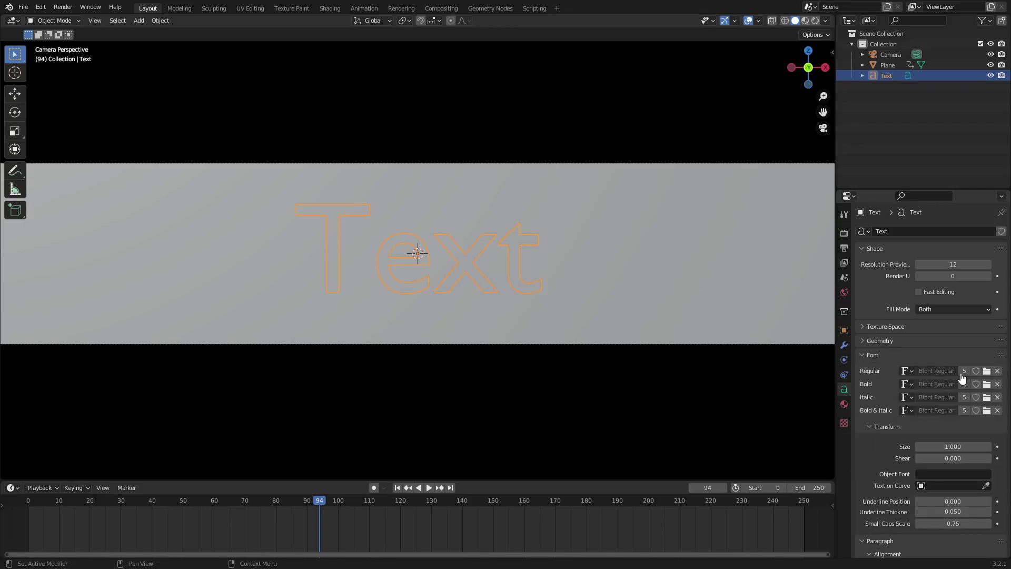
{"action": "scroll", "coordinate": [915, 509], "scroll_direction": "down", "scroll_amount": 5}
{"action": "scroll", "coordinate": [916, 510], "scroll_direction": "up", "scroll_amount": 3}
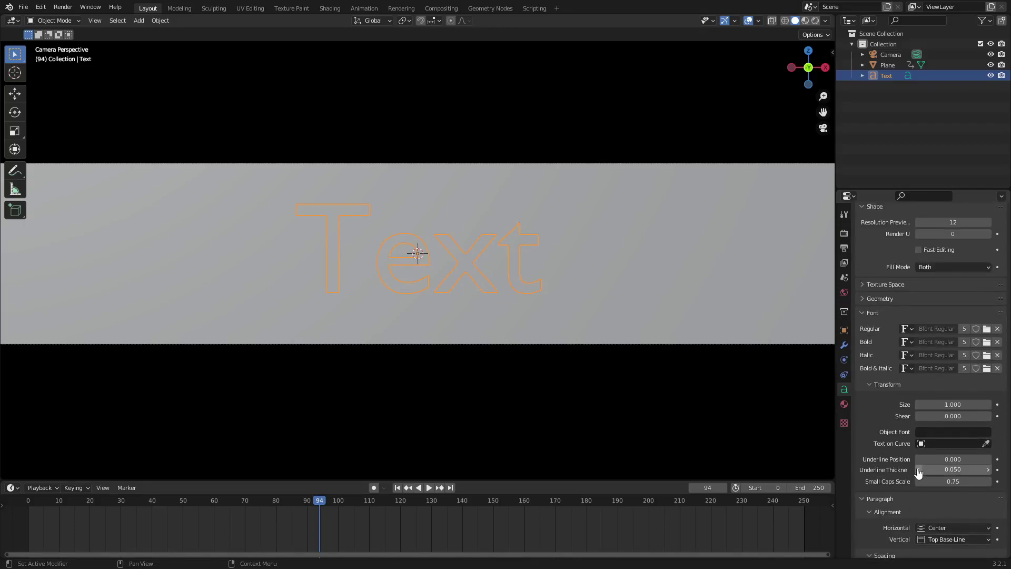
{"action": "left_click", "coordinate": [870, 319]}
{"action": "left_click", "coordinate": [883, 358]}
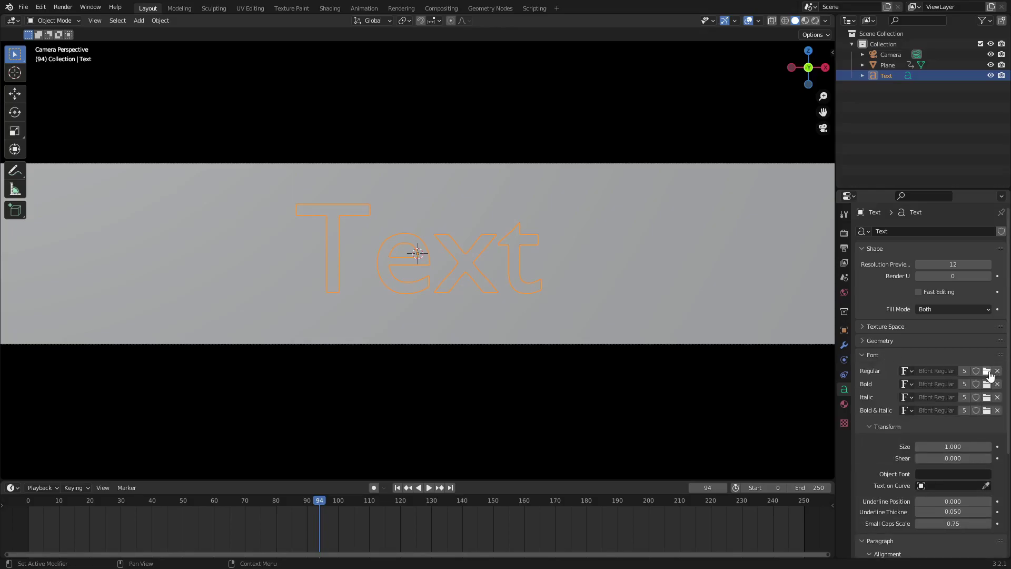
{"action": "left_click", "coordinate": [987, 371]}
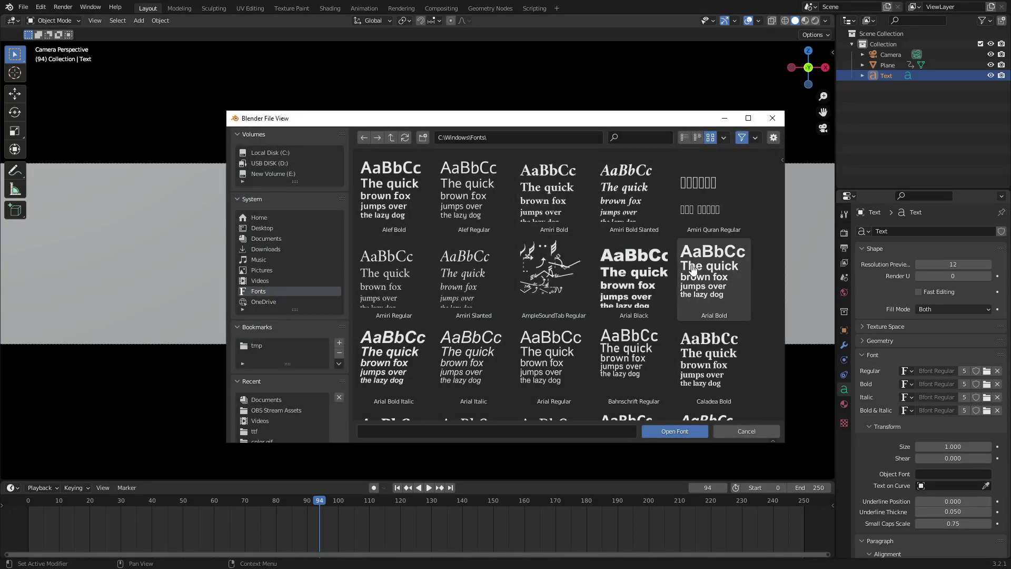
{"action": "scroll", "coordinate": [685, 264], "scroll_direction": "down", "scroll_amount": 12}
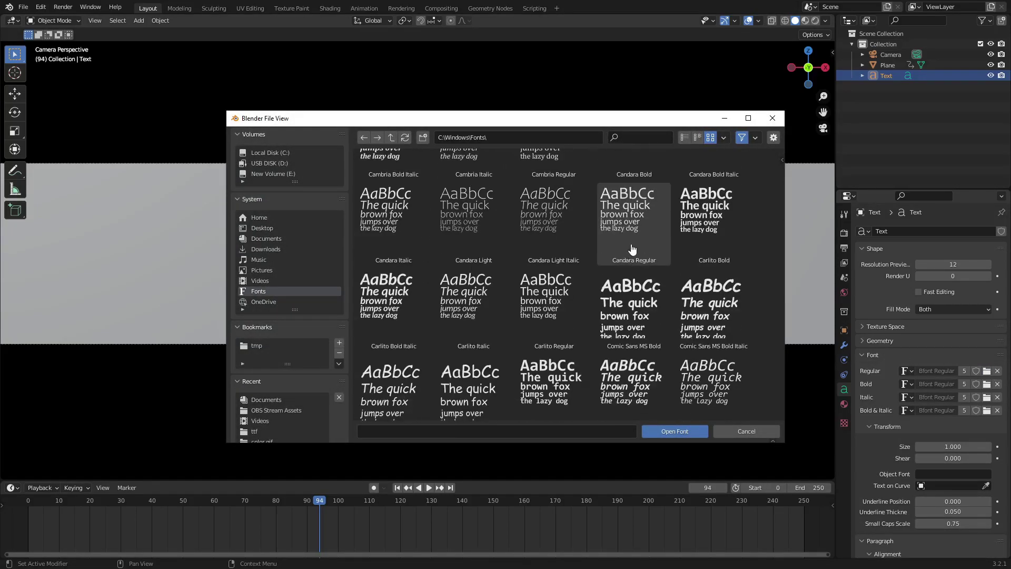
{"action": "scroll", "coordinate": [632, 263], "scroll_direction": "down", "scroll_amount": 5}
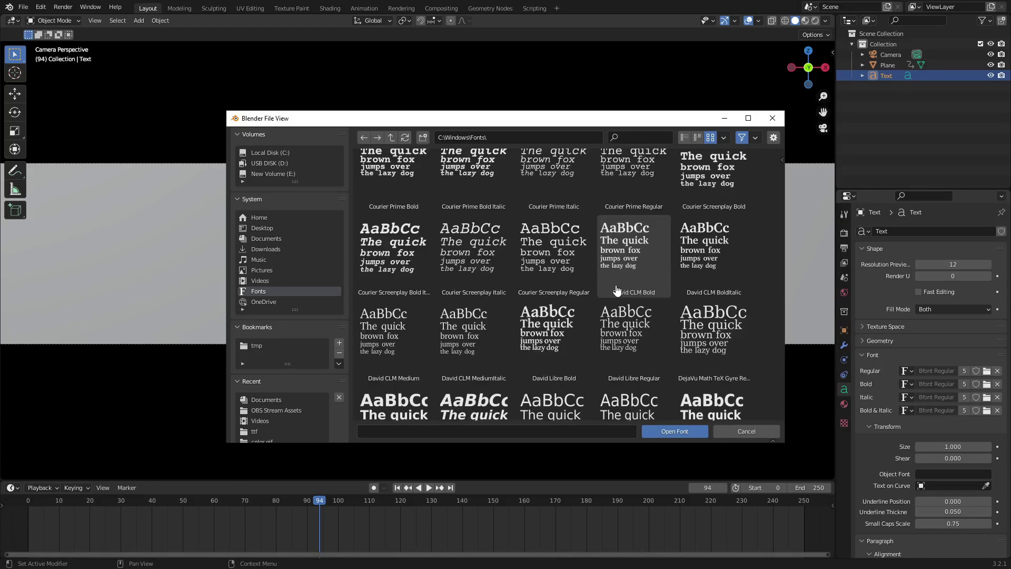
{"action": "scroll", "coordinate": [620, 293], "scroll_direction": "down", "scroll_amount": 10}
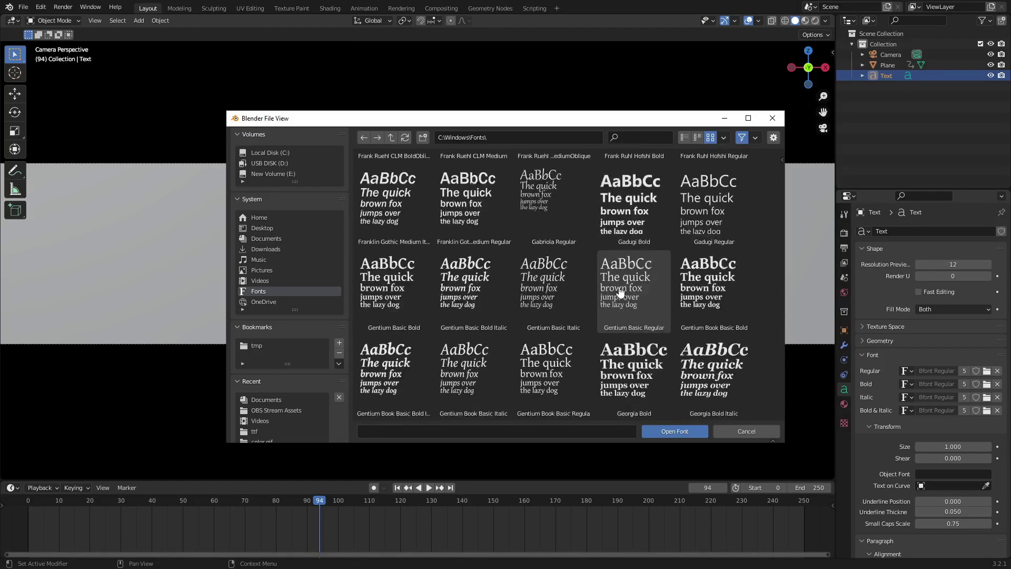
{"action": "scroll", "coordinate": [620, 293], "scroll_direction": "down", "scroll_amount": 4}
{"action": "scroll", "coordinate": [645, 279], "scroll_direction": "up", "scroll_amount": 5}
{"action": "double_click", "coordinate": [639, 263]}
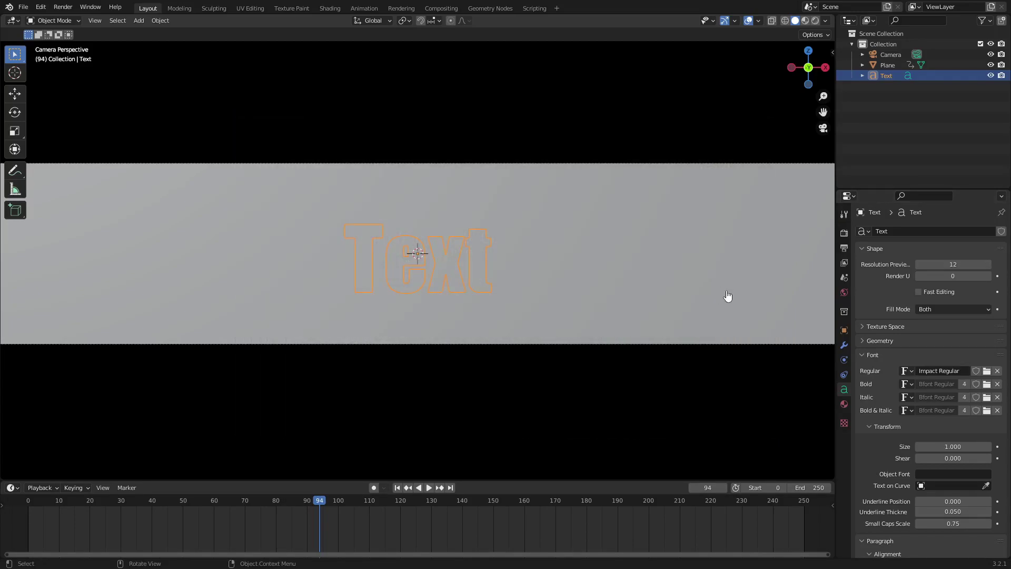
- Set the text's Y offset to -0.25 m to centre it vertically on the plane
{"action": "scroll", "coordinate": [930, 401], "scroll_direction": "down", "scroll_amount": 5}
{"action": "scroll", "coordinate": [930, 400], "scroll_direction": "down", "scroll_amount": 1}
{"action": "left_click", "coordinate": [936, 518]}
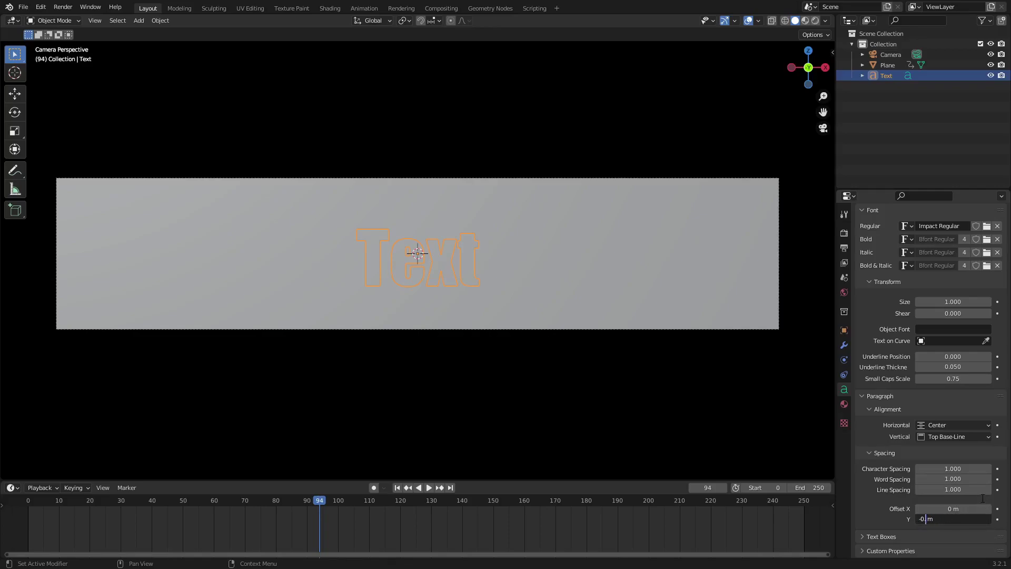
{"action": "type", "text": "25"}
{"action": "key", "text": "Return"}
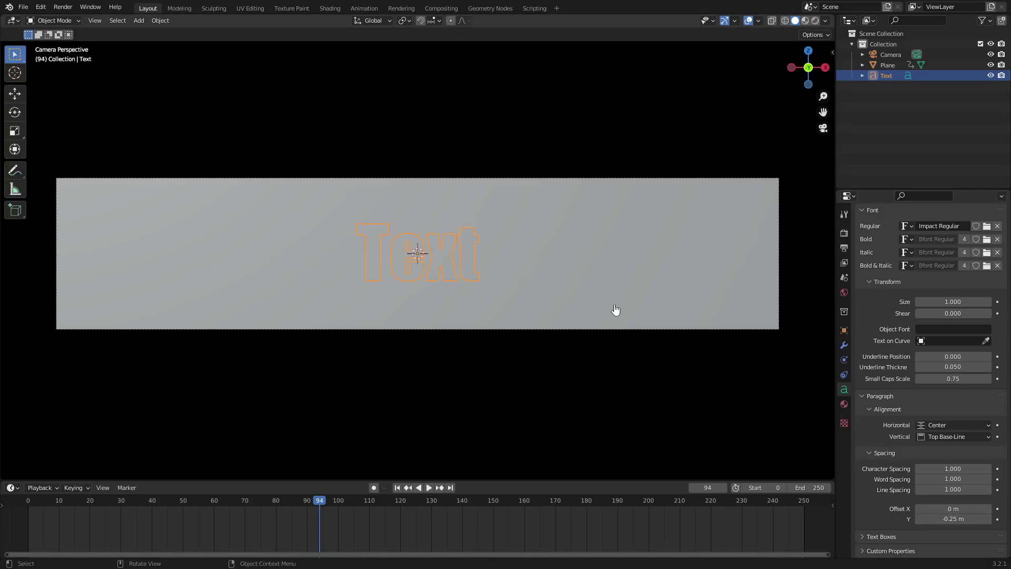
- Change the text object's wording to capitals as TEXT, replace it with TUTORIAL, and return to Object Mode
{"action": "key", "text": "Tab"}
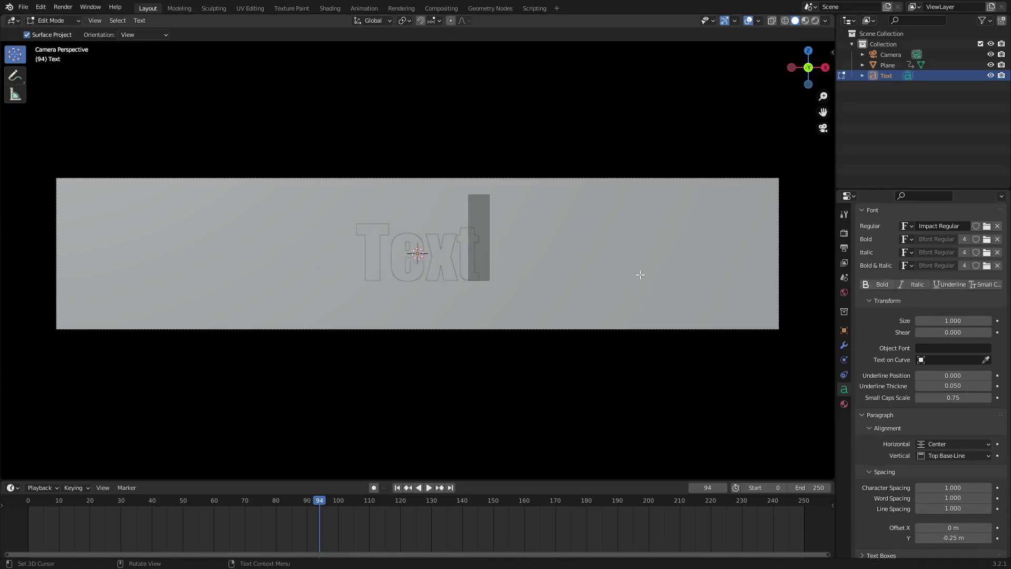
{"action": "key", "text": "BackSpace"}
{"action": "key", "text": "BackSpace"}
{"action": "key", "text": "BackSpace"}
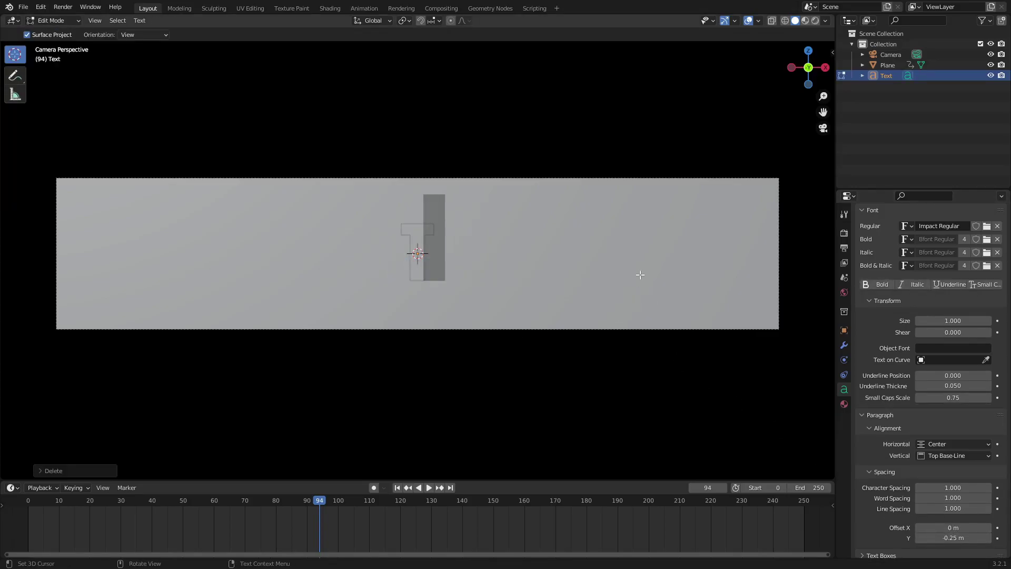
{"action": "type", "text": "EXT"}
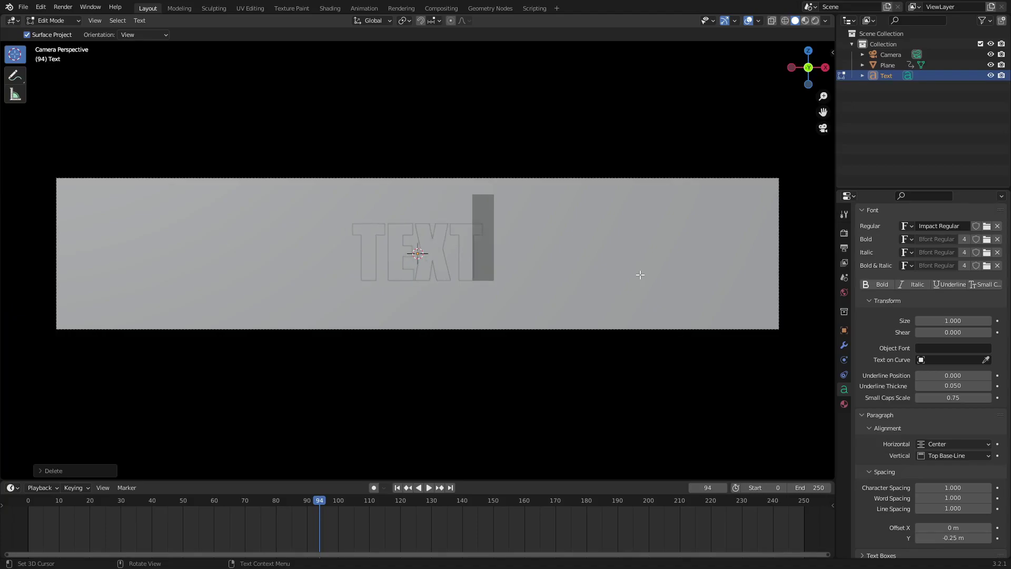
{"action": "key", "text": "BackSpace"}
{"action": "key", "text": "BackSpace"}
{"action": "key", "text": "BackSpace"}
{"action": "type", "text": "UTORIAL"}
{"action": "key", "text": "Tab"}
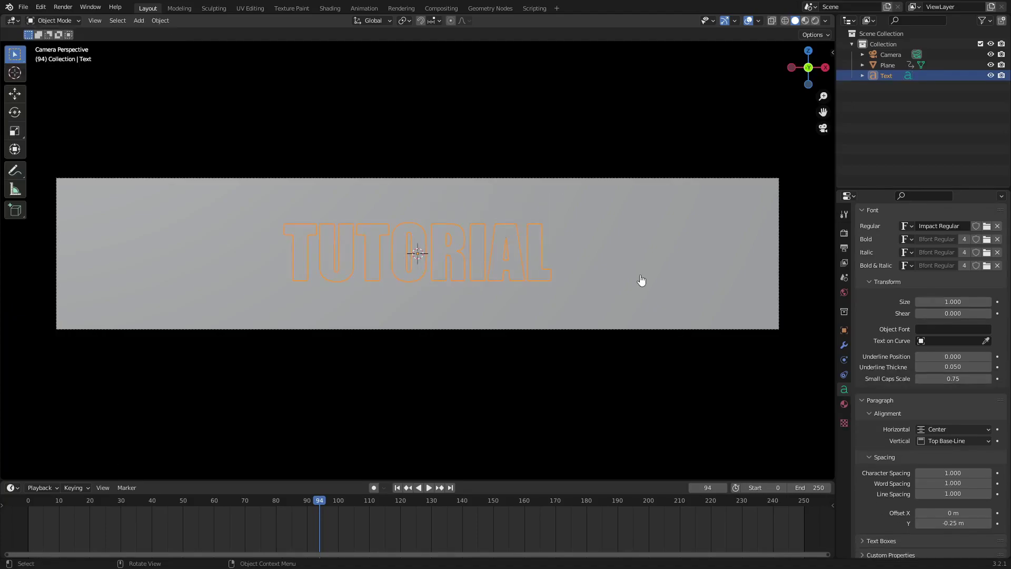
- Fit the camera frame to the view, try Wireframe, Solid and Material Preview shading, and finish with Rendered viewport shading
{"action": "key", "text": "Home"}
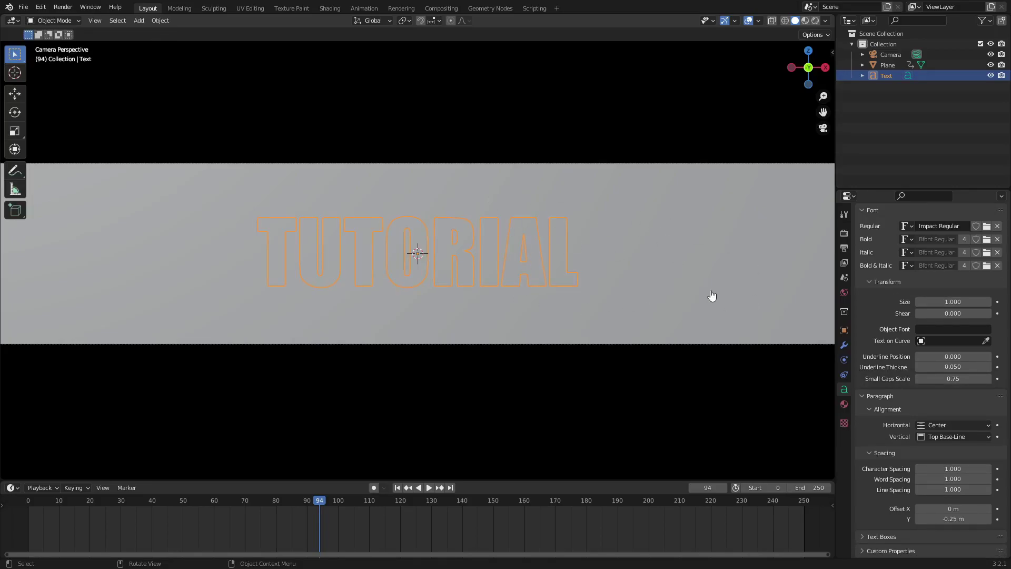
{"action": "left_click", "coordinate": [845, 404]}
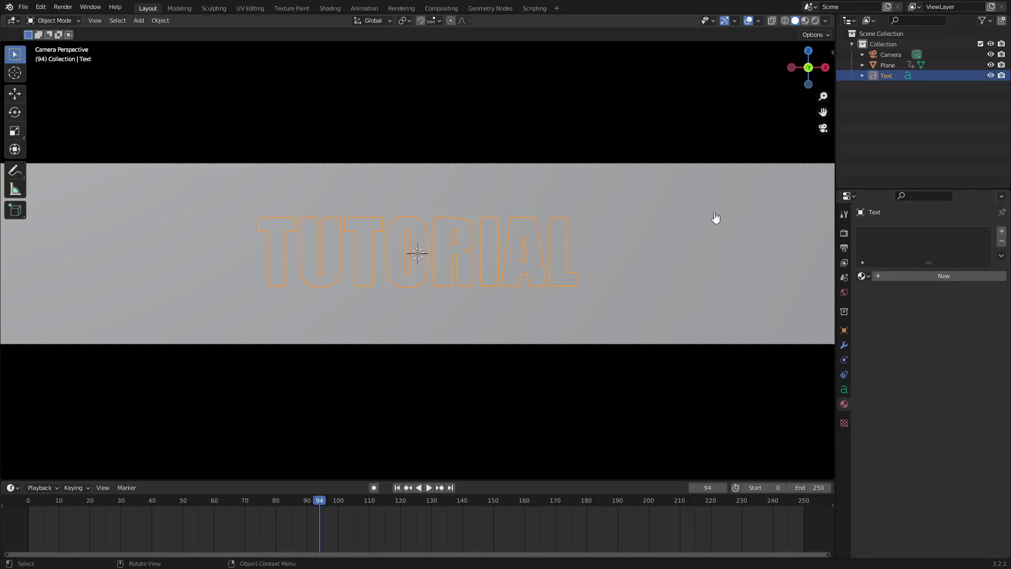
{"action": "left_click", "coordinate": [785, 21]}
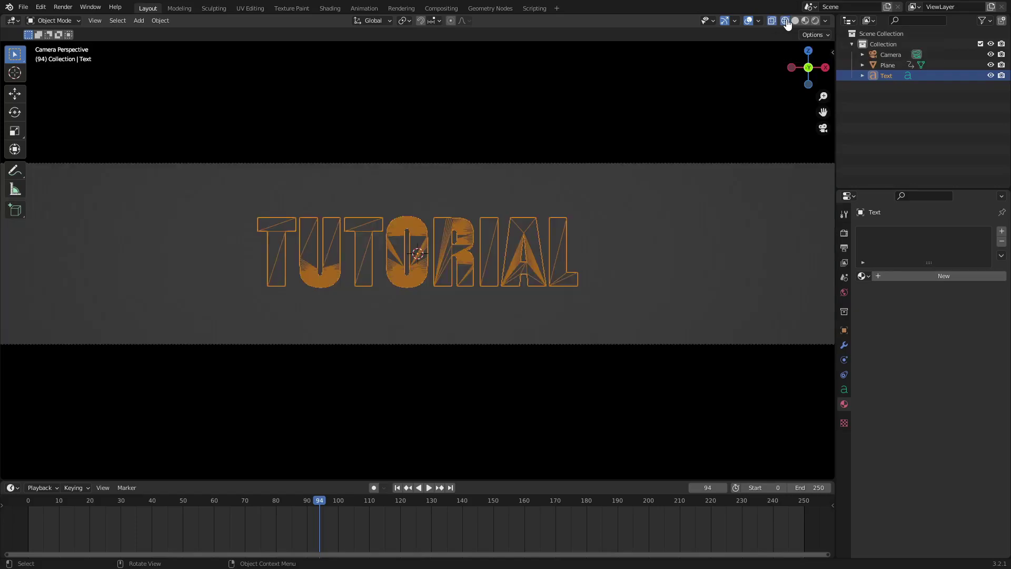
{"action": "left_click", "coordinate": [796, 22]}
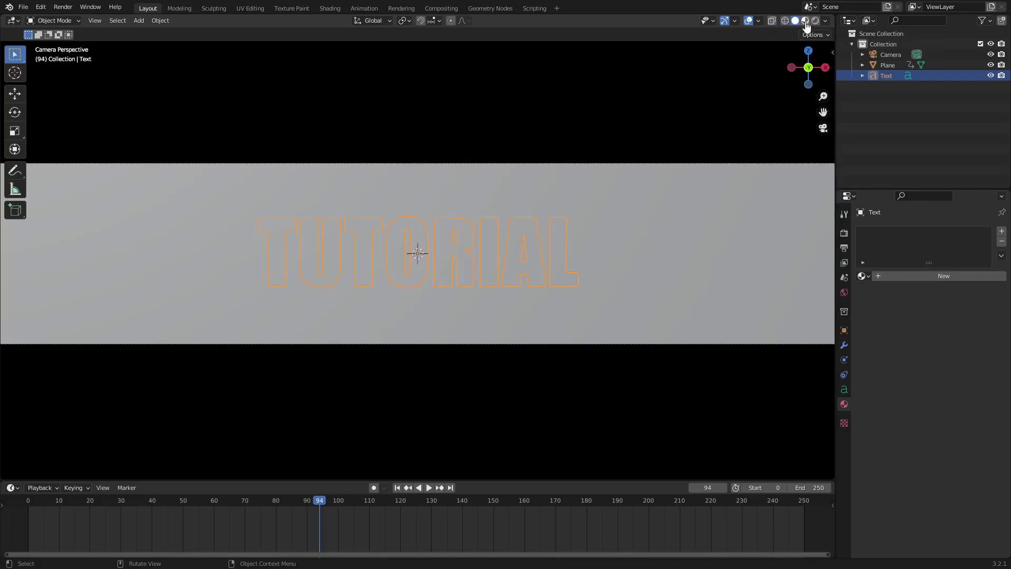
{"action": "left_click", "coordinate": [807, 22]}
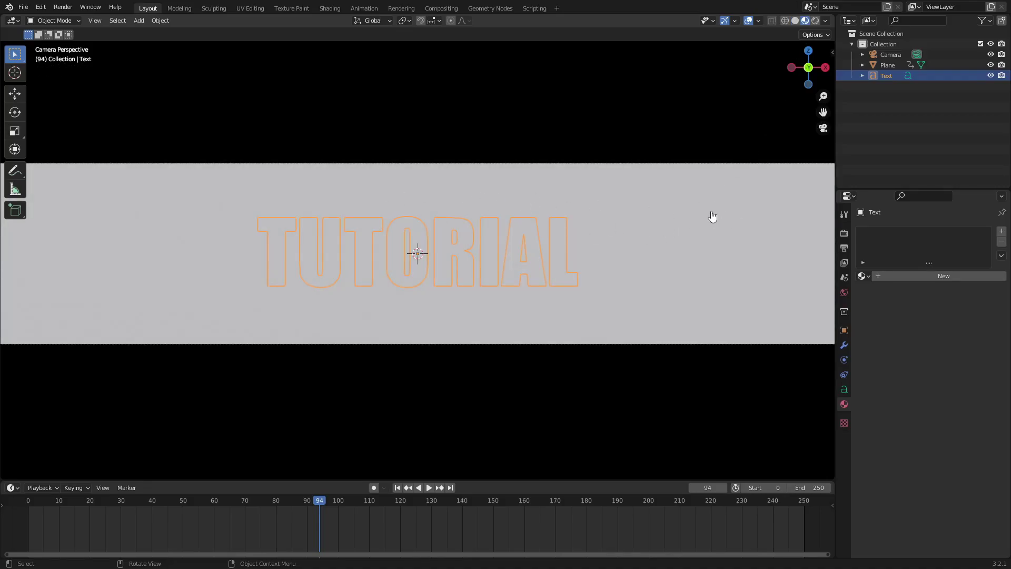
{"action": "key", "text": "z"}
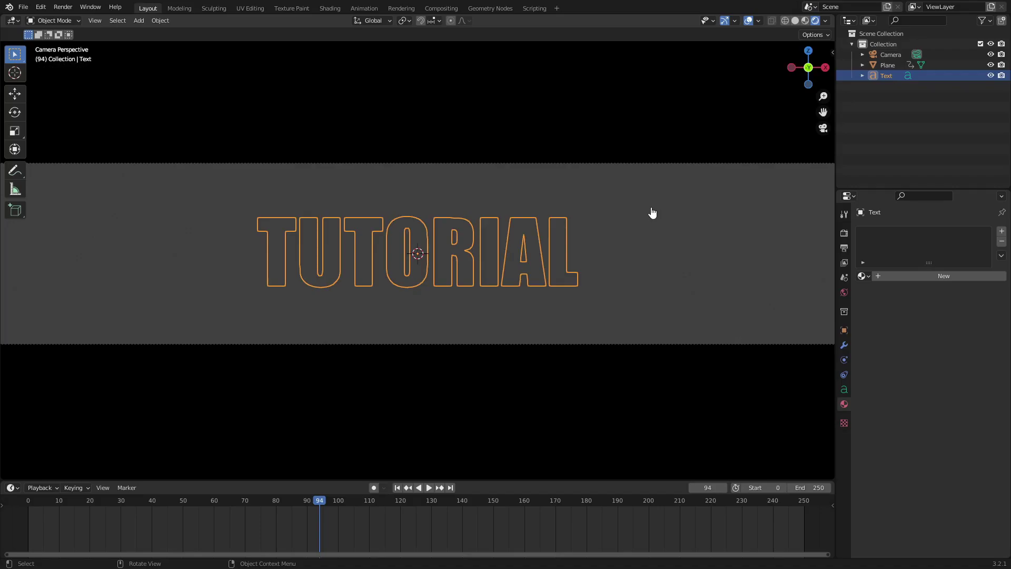
- Assign the existing Material to the plane and change its surface shader to Emission
{"action": "left_click", "coordinate": [752, 292]}
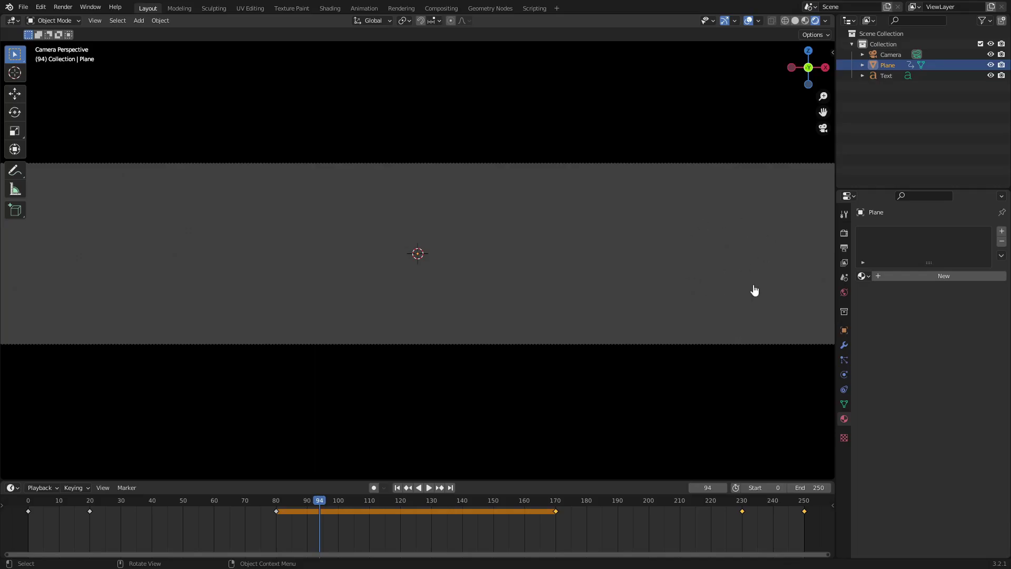
{"action": "left_click", "coordinate": [863, 276]}
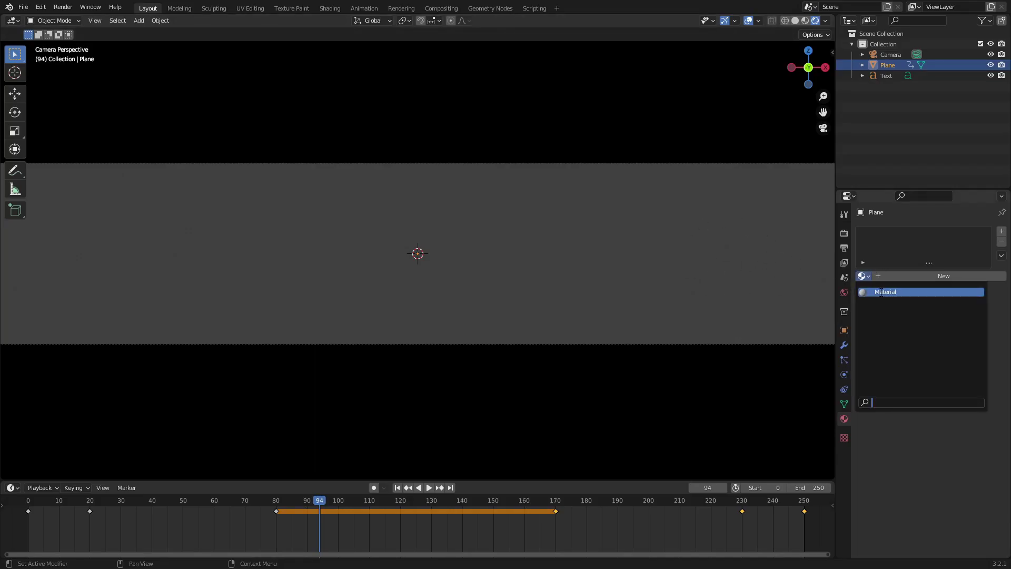
{"action": "key", "text": "Return"}
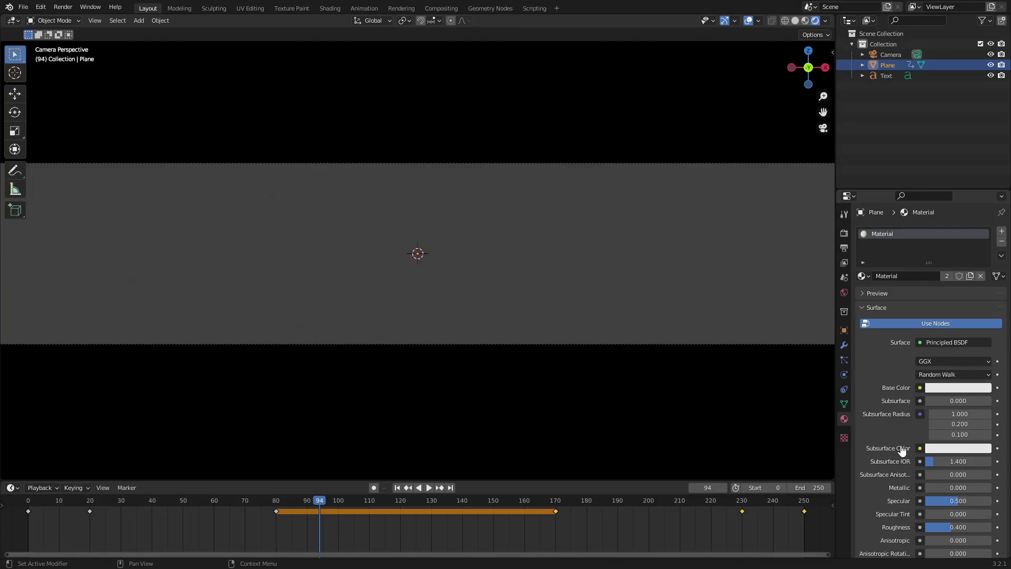
{"action": "left_click", "coordinate": [972, 343]}
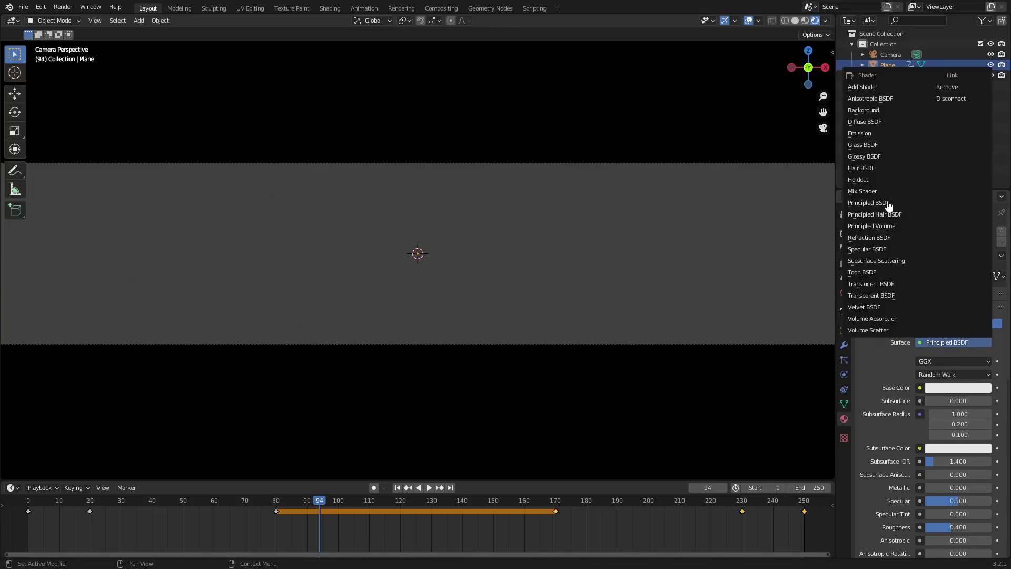
{"action": "left_click", "coordinate": [869, 136]}
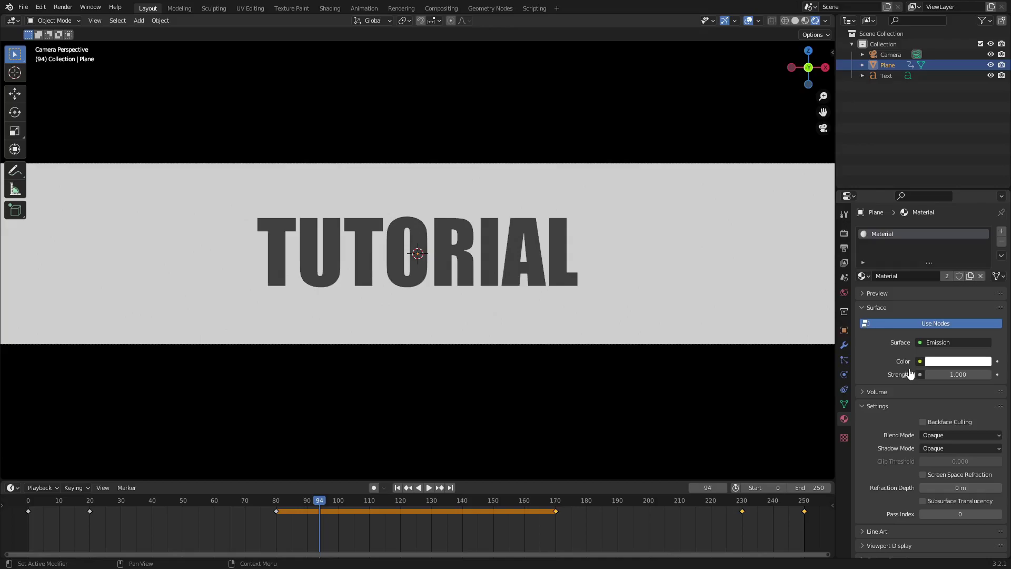
{"action": "left_click", "coordinate": [959, 362]}
- Set the scene's color management View Transform to Standard, comparing it once with Filmic
{"action": "scroll", "coordinate": [749, 309], "scroll_direction": "up", "scroll_amount": 10}
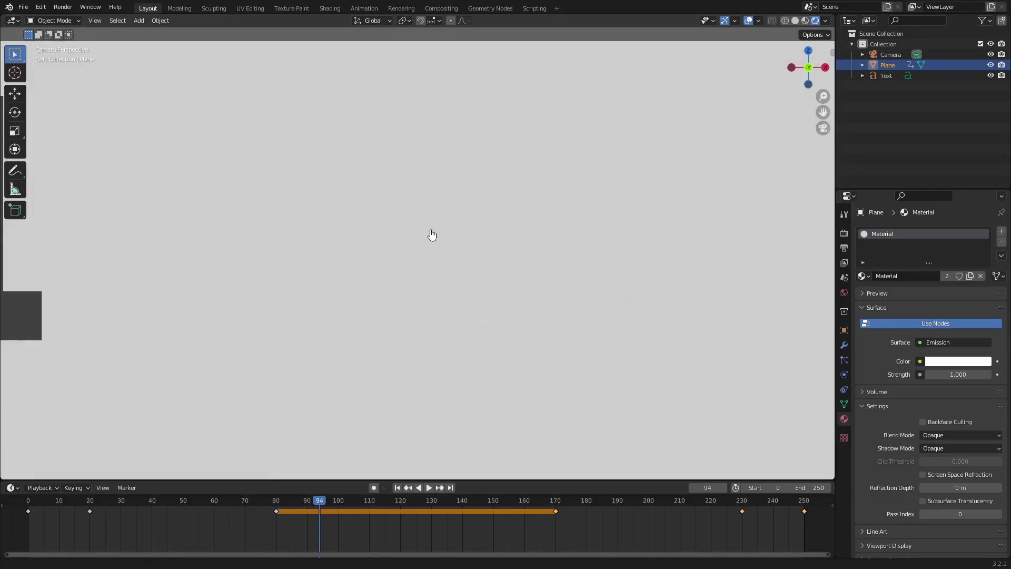
{"action": "left_click", "coordinate": [845, 234]}
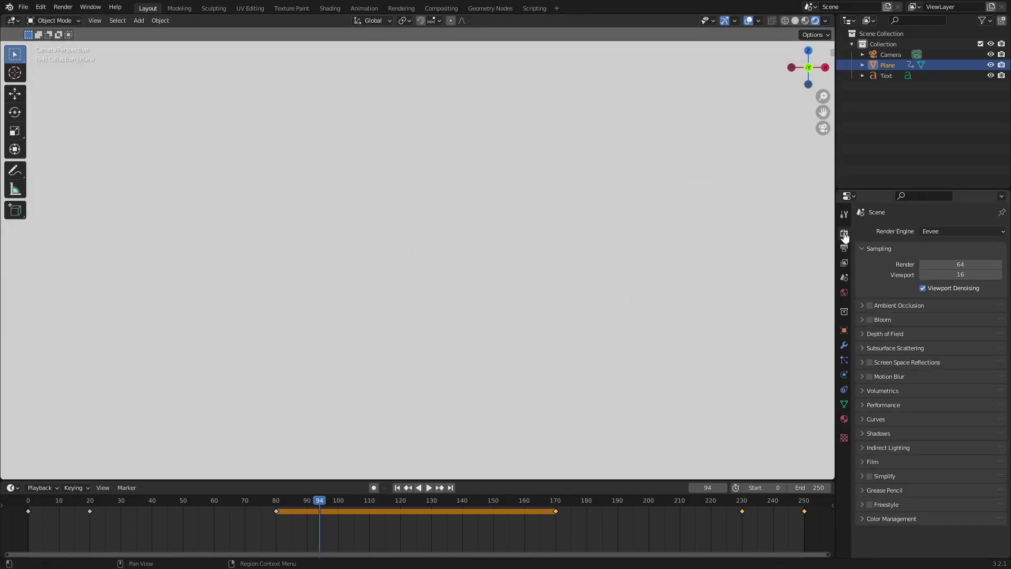
{"action": "left_click", "coordinate": [875, 519]}
{"action": "scroll", "coordinate": [922, 507], "scroll_direction": "down", "scroll_amount": 3}
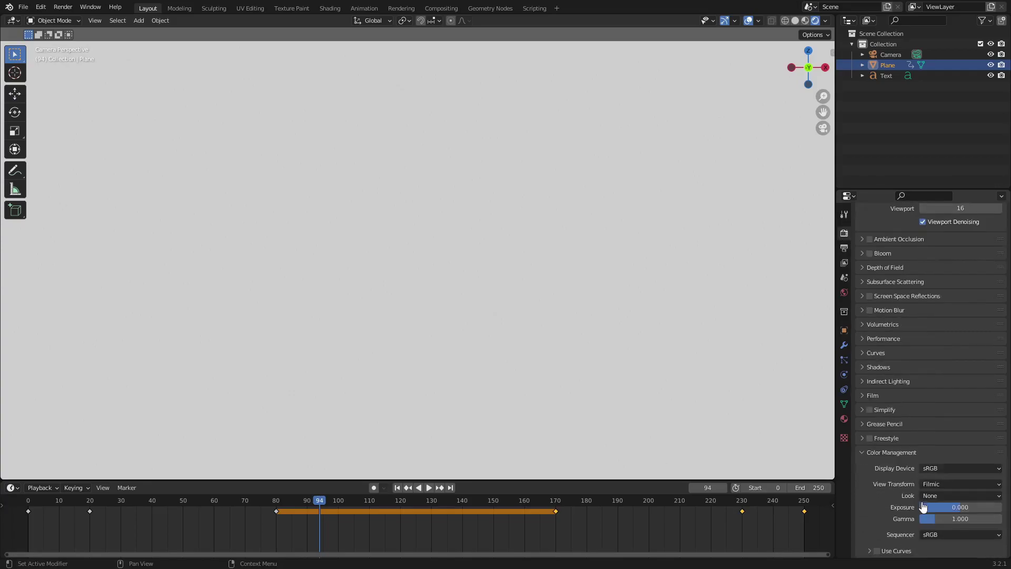
{"action": "left_click", "coordinate": [955, 488]}
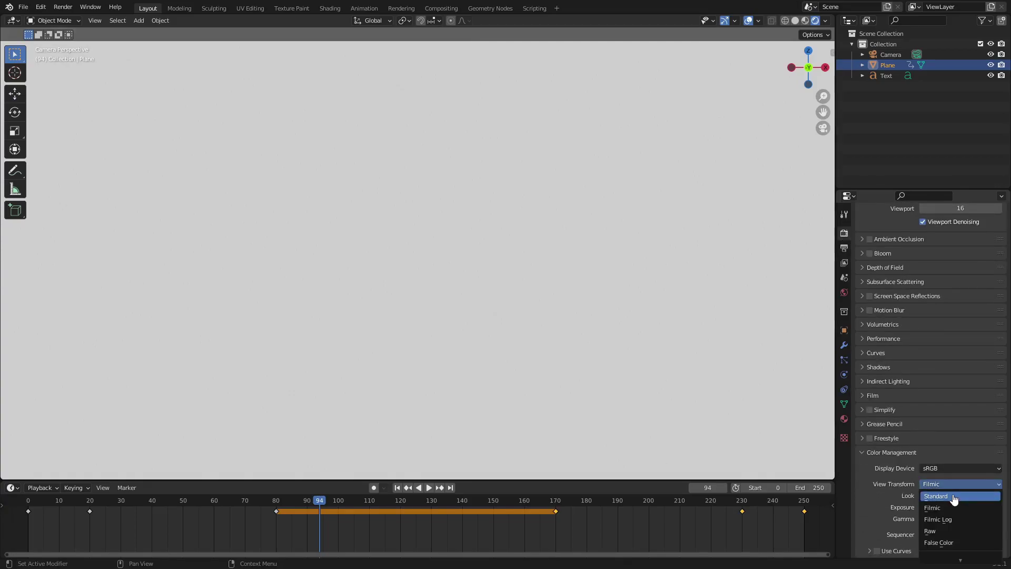
{"action": "left_click", "coordinate": [955, 497]}
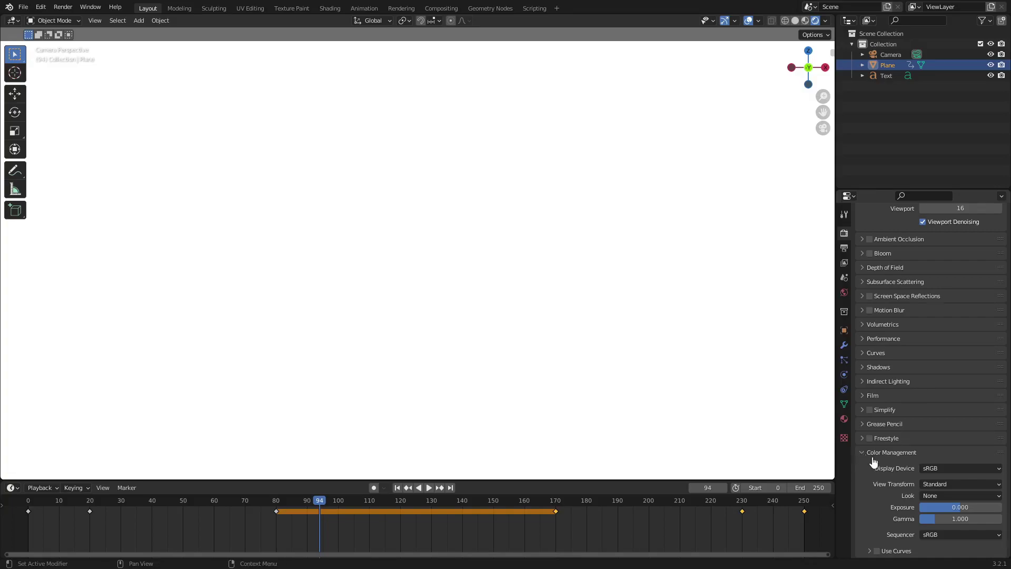
{"action": "left_click", "coordinate": [936, 485]}
{"action": "left_click", "coordinate": [949, 509]}
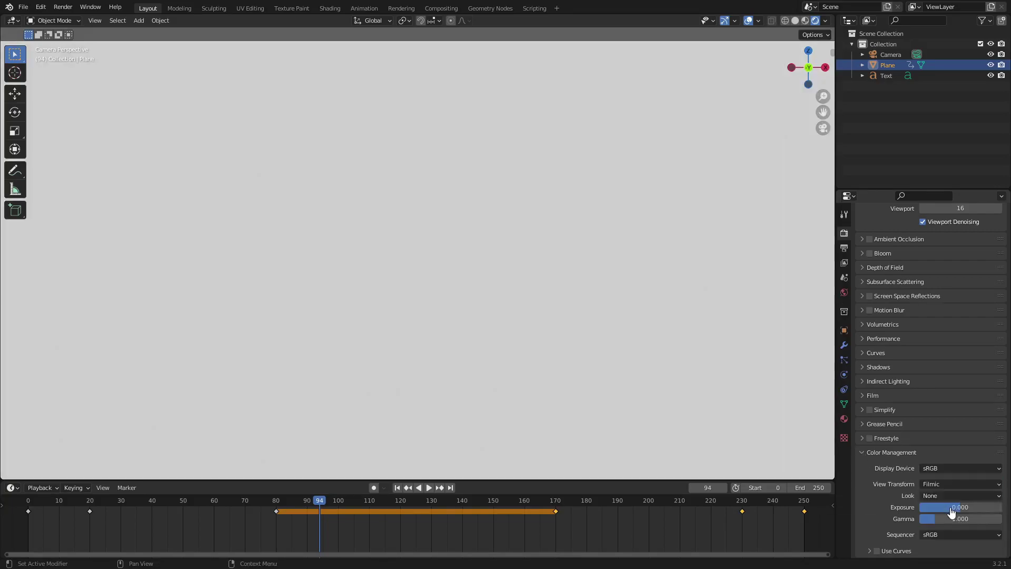
{"action": "left_click", "coordinate": [949, 485]}
{"action": "left_click", "coordinate": [942, 485]}
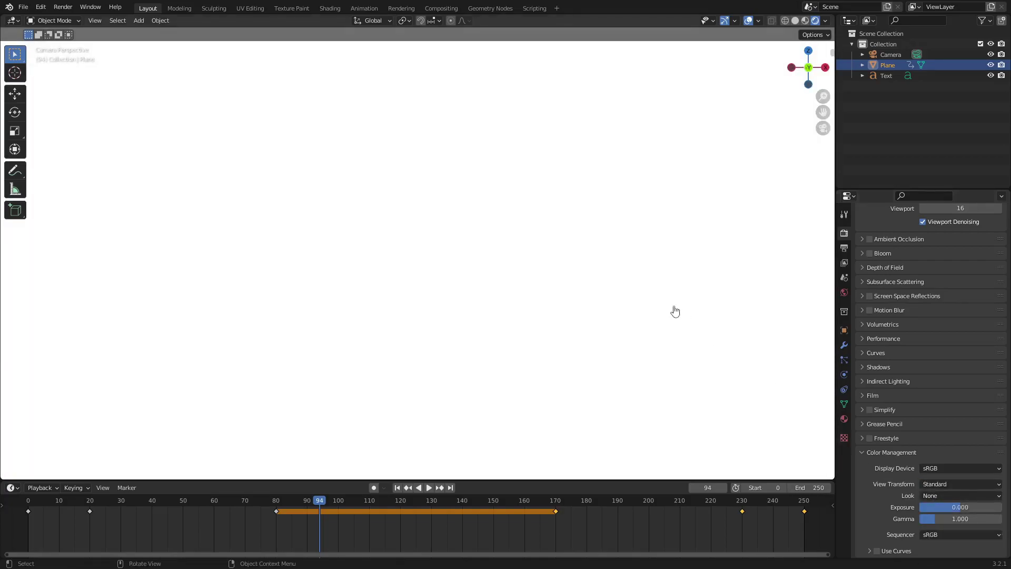
- Create a new material on the TUTORIAL text and name it TEXT
{"action": "scroll", "coordinate": [876, 477], "scroll_direction": "up", "scroll_amount": 3}
{"action": "scroll", "coordinate": [702, 427], "scroll_direction": "down", "scroll_amount": 6}
{"action": "middle_click_drag", "start_coordinate": [535, 377], "coordinate": [657, 341], "text": "shift"}
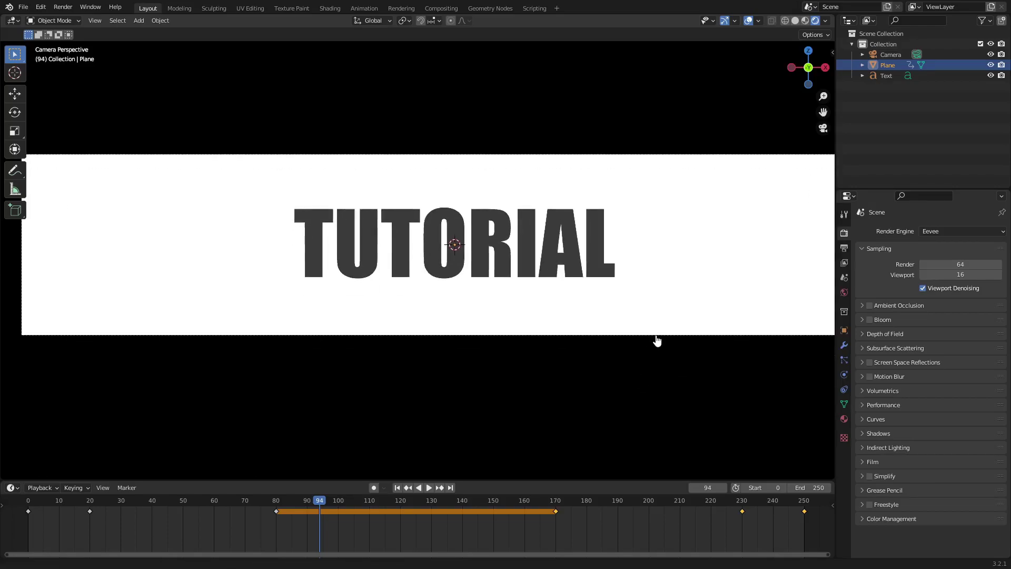
{"action": "left_click", "coordinate": [578, 267]}
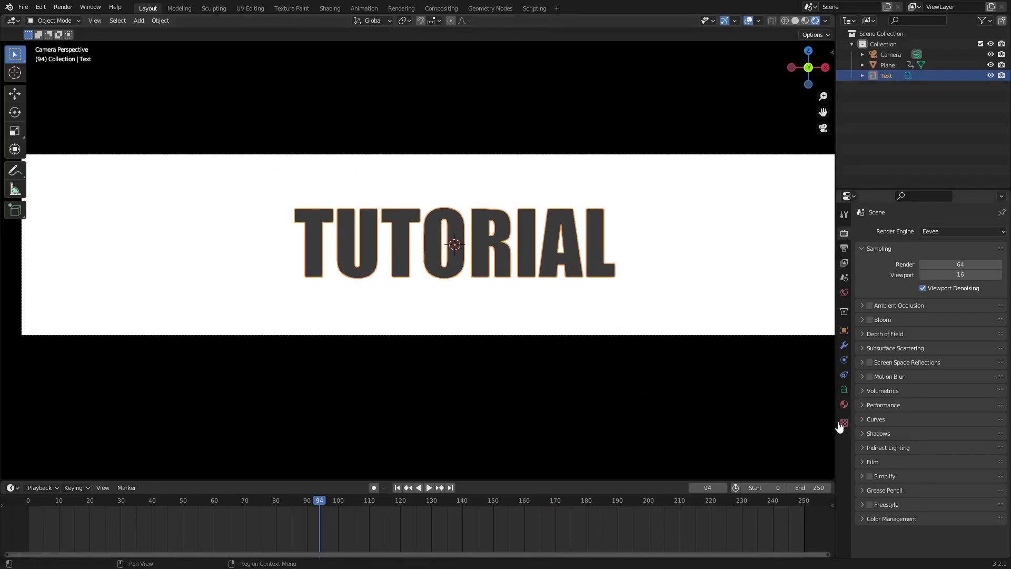
{"action": "left_click", "coordinate": [845, 405]}
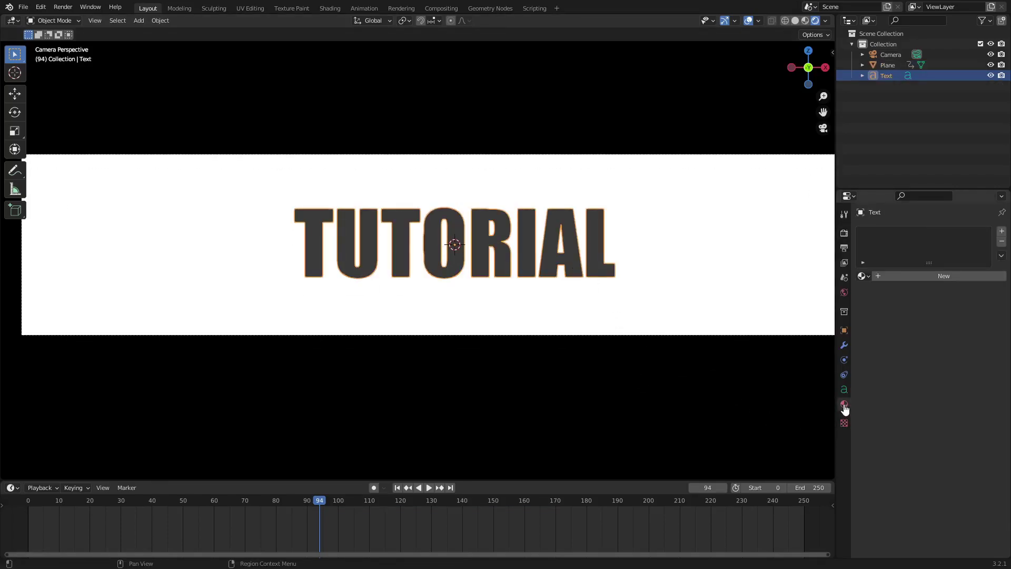
{"action": "left_click", "coordinate": [933, 276]}
{"action": "left_click", "coordinate": [906, 276]}
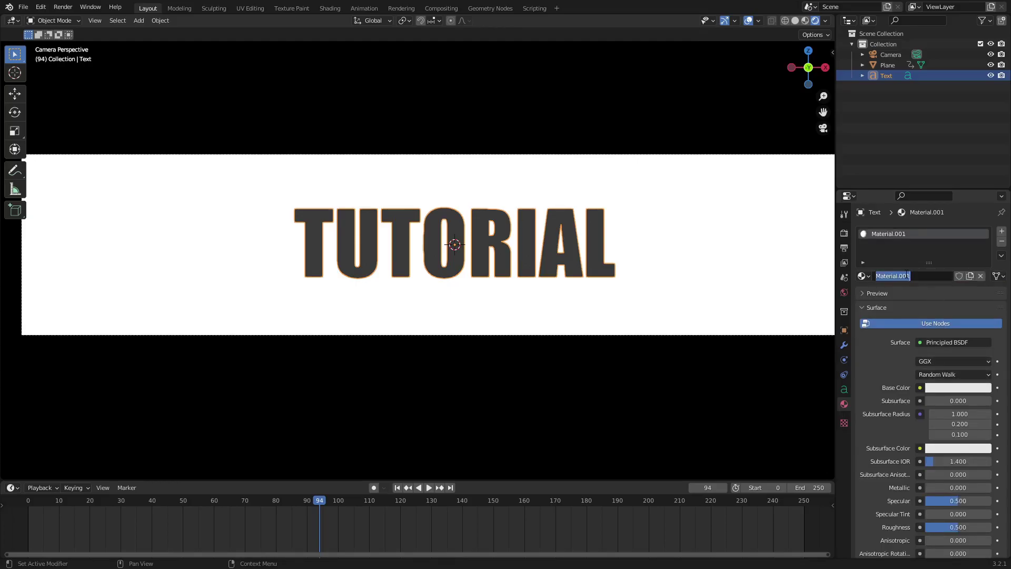
{"action": "type", "text": "TEXT"}
{"action": "key", "text": "Return"}
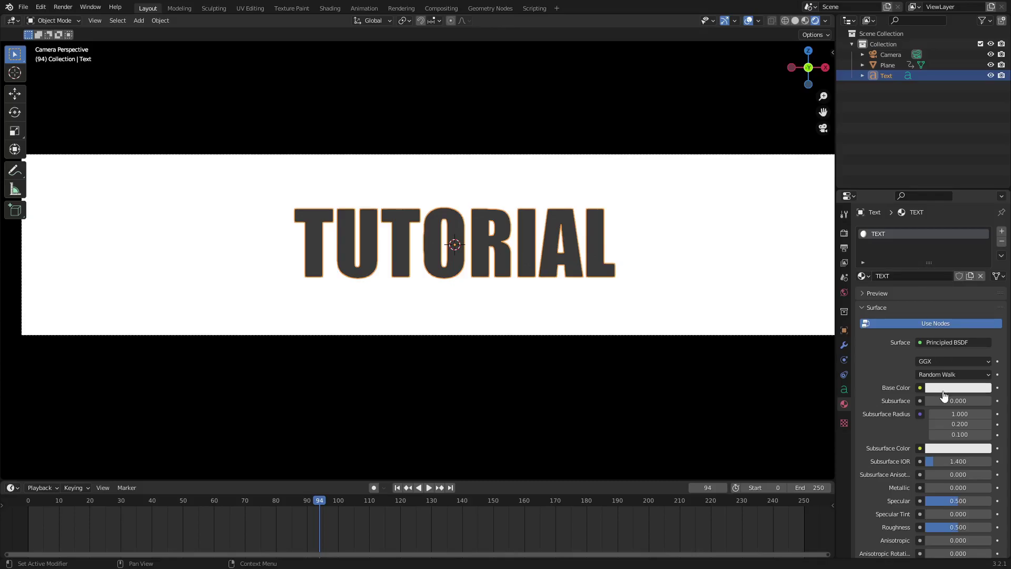
- Change the TEXT material's surface to Emission and pick a red color of about H 0.007, S 0.938, V 1.000
{"action": "left_click", "coordinate": [955, 342]}
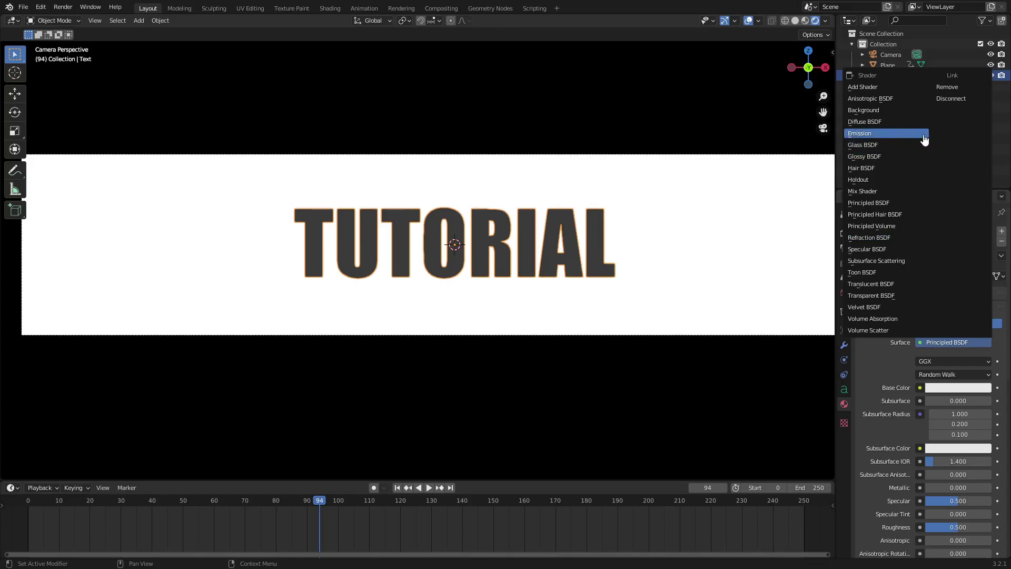
{"action": "left_click", "coordinate": [924, 136]}
{"action": "left_click", "coordinate": [944, 364]}
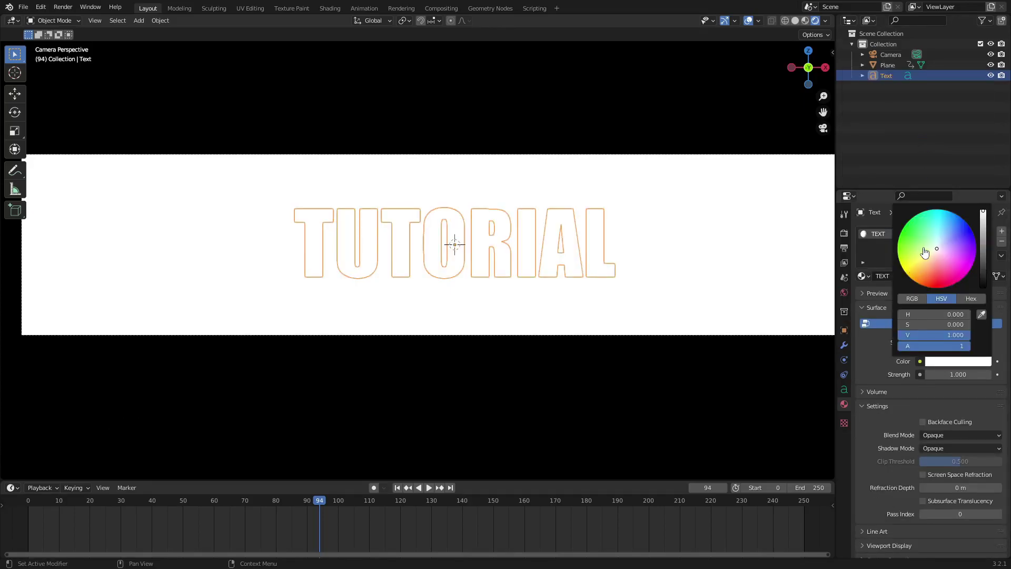
{"action": "left_click", "coordinate": [934, 276]}
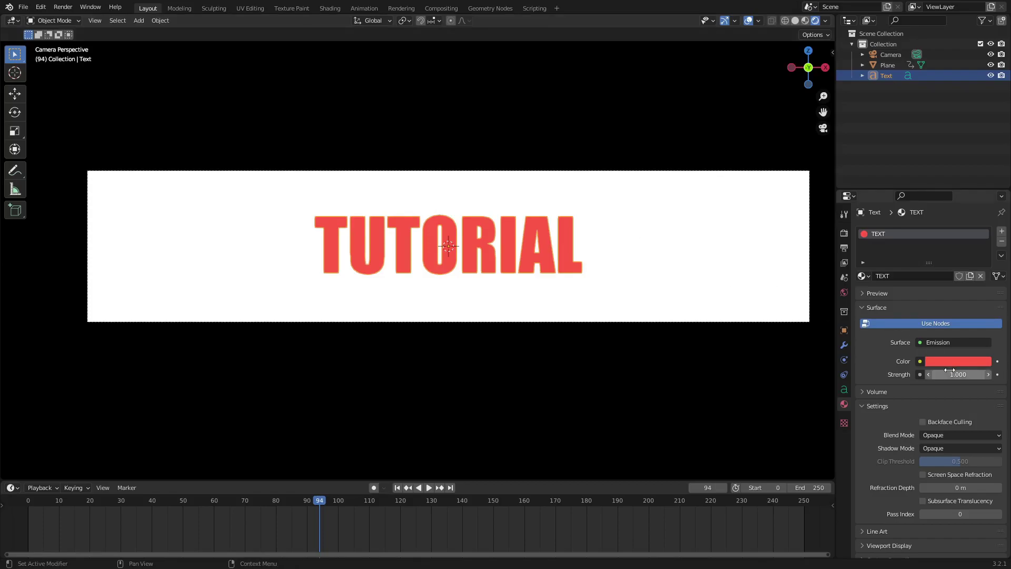
- Try an emission strength of 4 on the TEXT material and undo that change
{"action": "scroll", "coordinate": [795, 343], "scroll_direction": "up", "scroll_amount": 5}
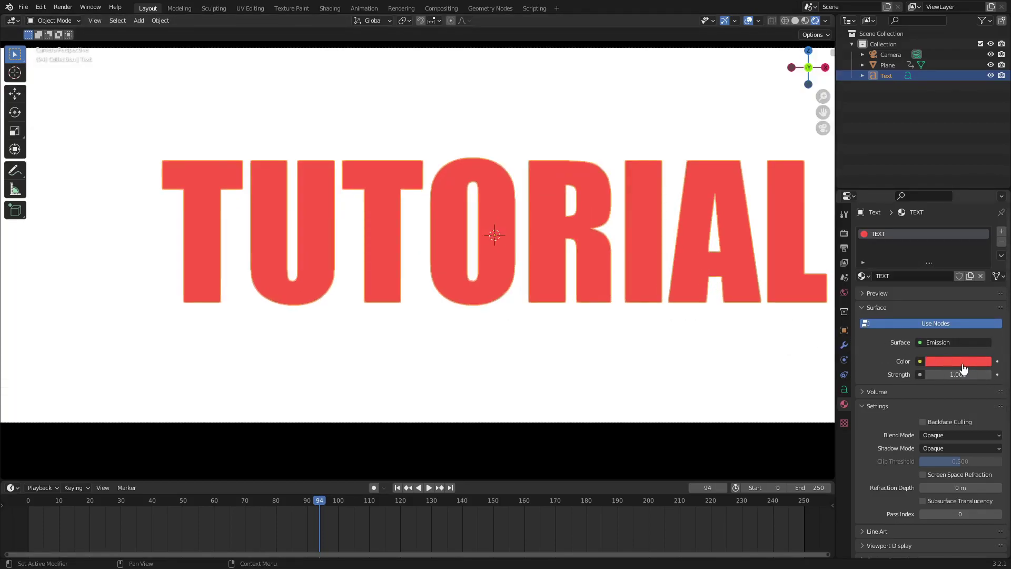
{"action": "left_click", "coordinate": [964, 369]}
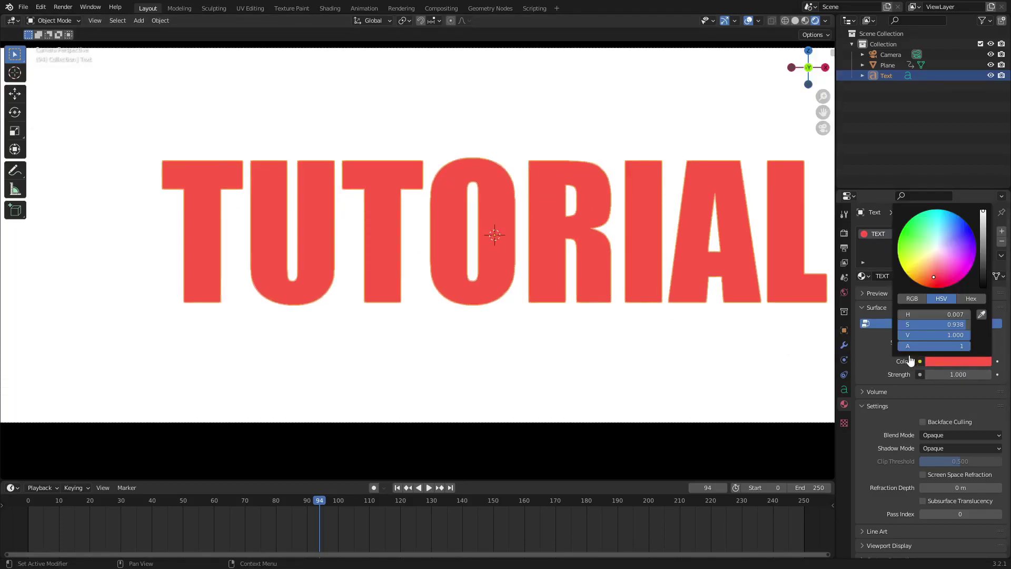
{"action": "left_click", "coordinate": [952, 376]}
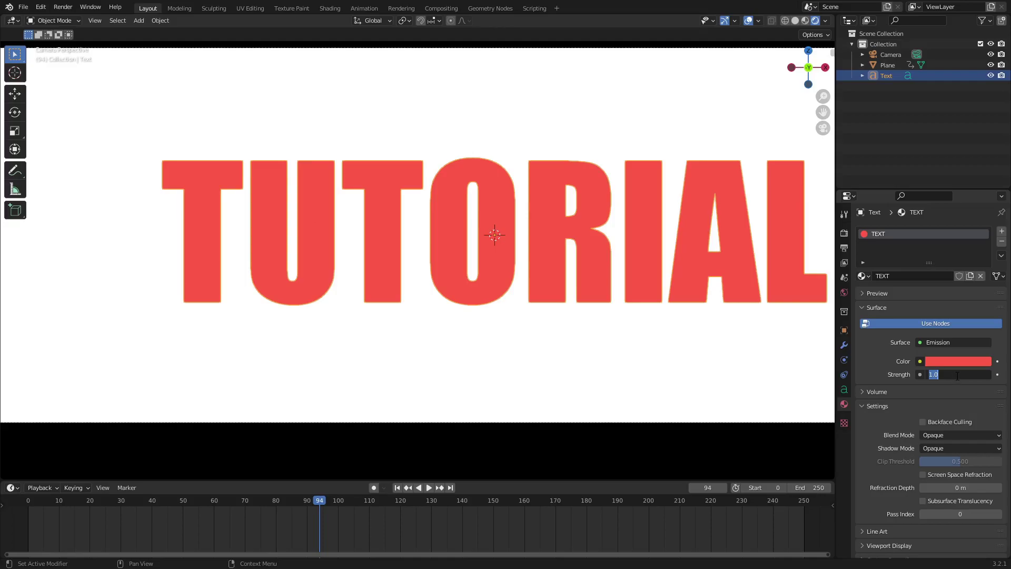
{"action": "key", "text": "Return"}
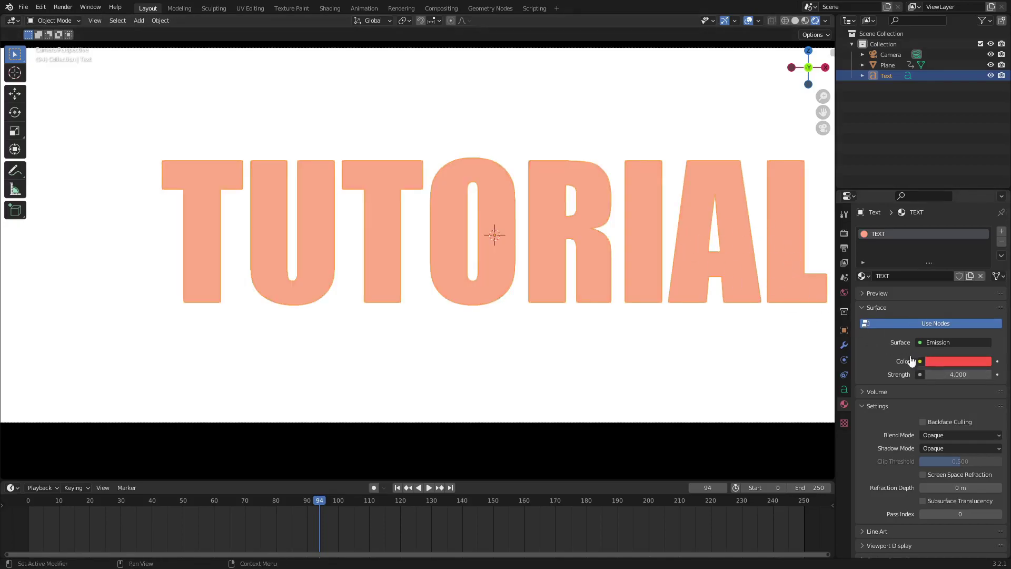
{"action": "key", "text": "ctrl+z"}
{"action": "scroll", "coordinate": [701, 348], "scroll_direction": "down", "scroll_amount": 5}
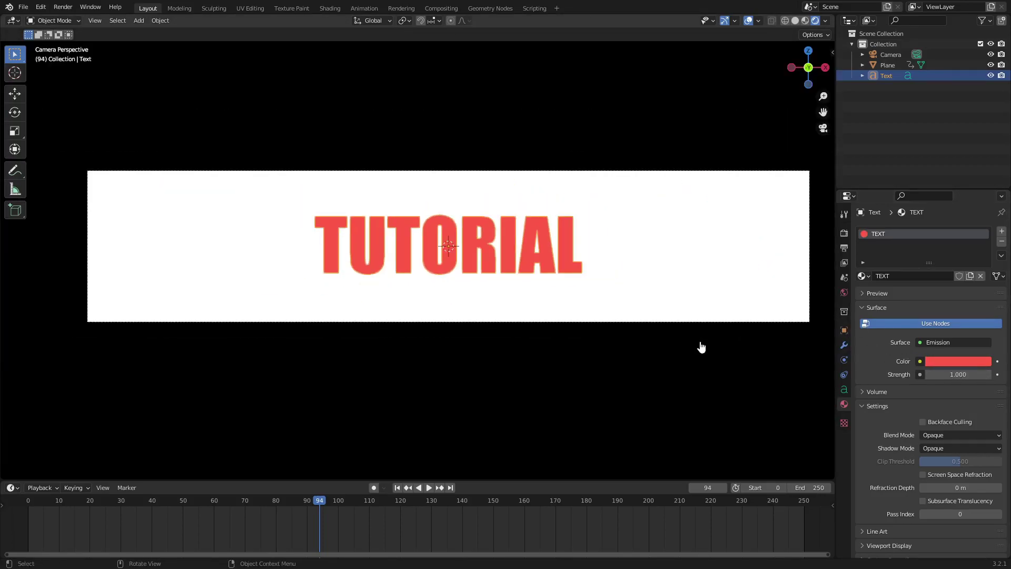
- Deselect the text and turn off the viewport overlays to preview the banner cleanly
{"action": "left_click", "coordinate": [701, 348]}
{"action": "scroll", "coordinate": [701, 345], "scroll_direction": "up", "scroll_amount": 2}
{"action": "left_click", "coordinate": [748, 21]}
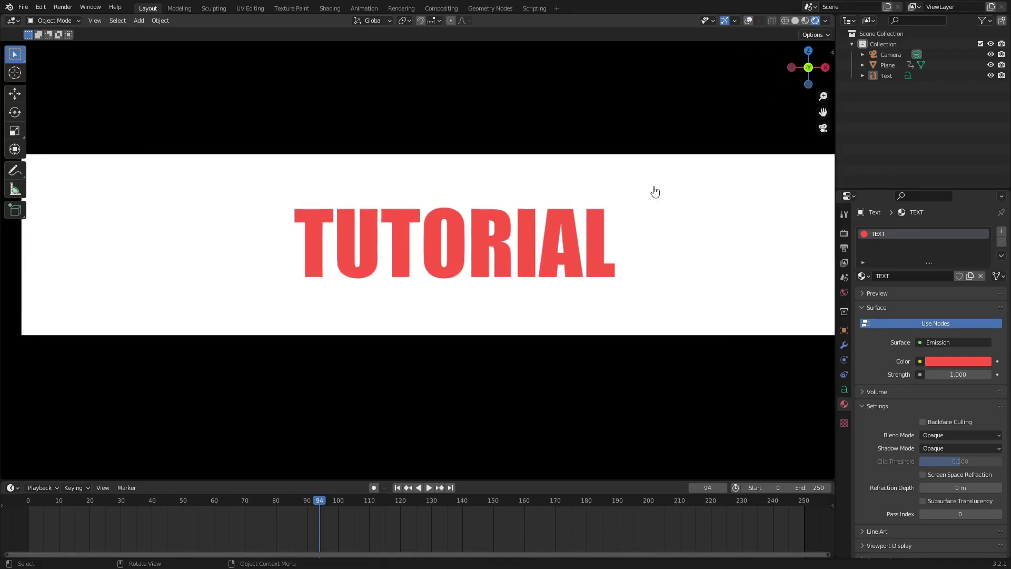
{"action": "scroll", "coordinate": [499, 265], "scroll_direction": "down", "scroll_amount": 3}
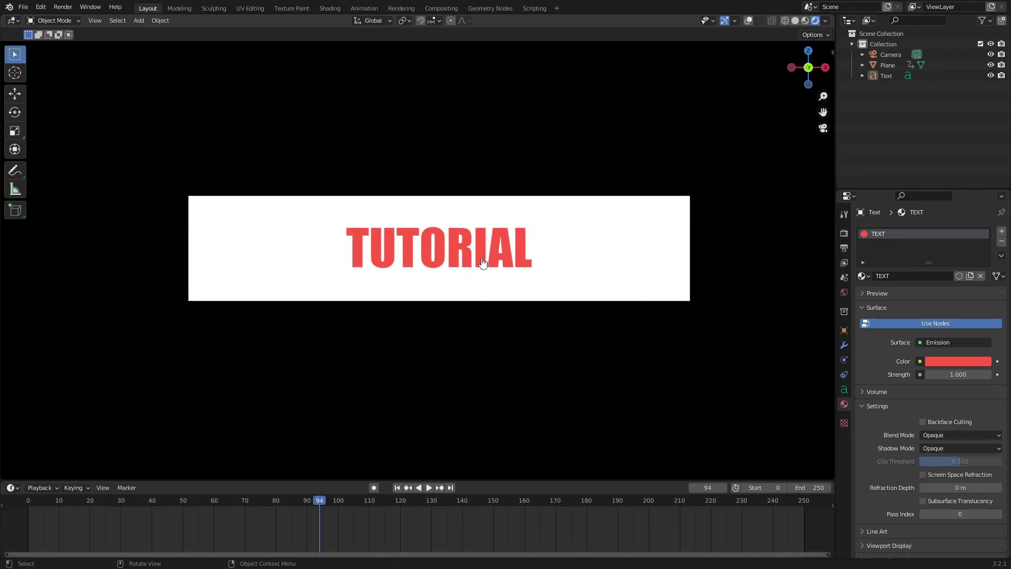
- Select the TUTORIAL text and insert a location keyframe for it at frame 20
{"action": "left_click", "coordinate": [483, 262]}
{"action": "left_click_drag", "start_coordinate": [315, 499], "coordinate": [90, 495]}
{"action": "key", "text": "space"}
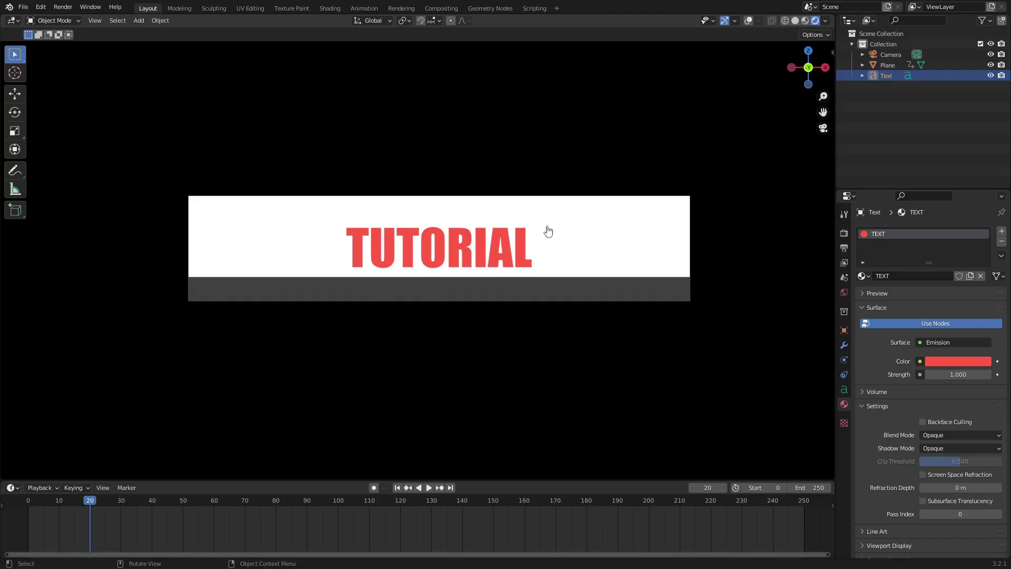
{"action": "key", "text": "i"}
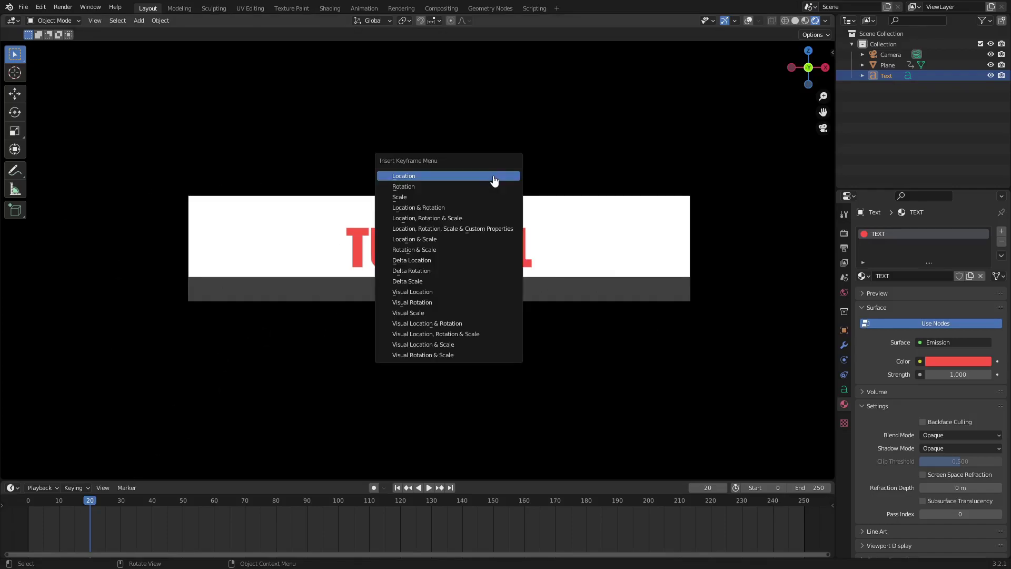
{"action": "left_click", "coordinate": [493, 181]}
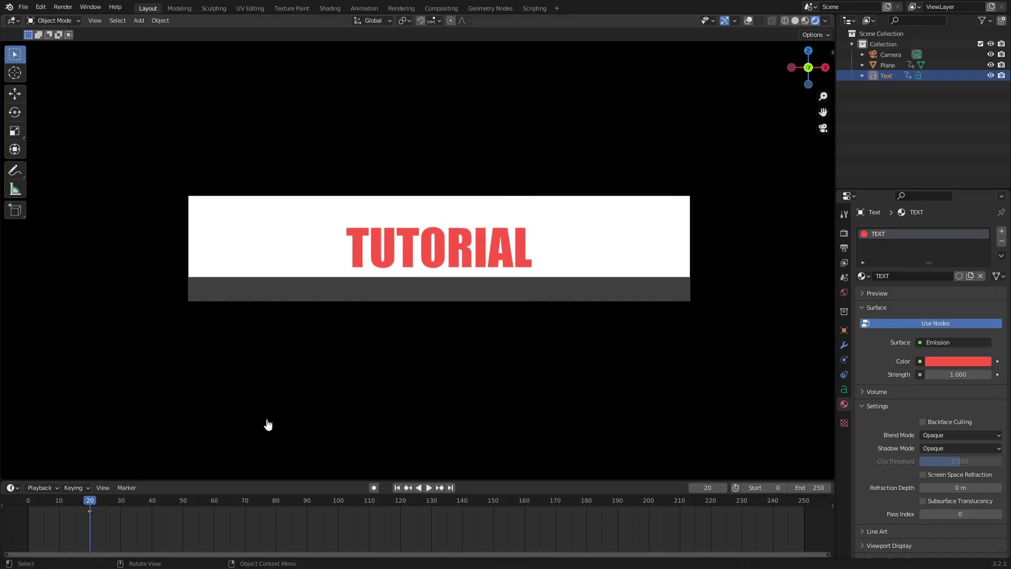
- Insert location keyframes for the text's centered position at frames 40 and 90
{"action": "left_click", "coordinate": [152, 510]}
{"action": "key", "text": "i"}
{"action": "left_click", "coordinate": [556, 214]}
{"action": "left_click", "coordinate": [308, 510]}
{"action": "key", "text": "i"}
{"action": "left_click", "coordinate": [493, 192]}
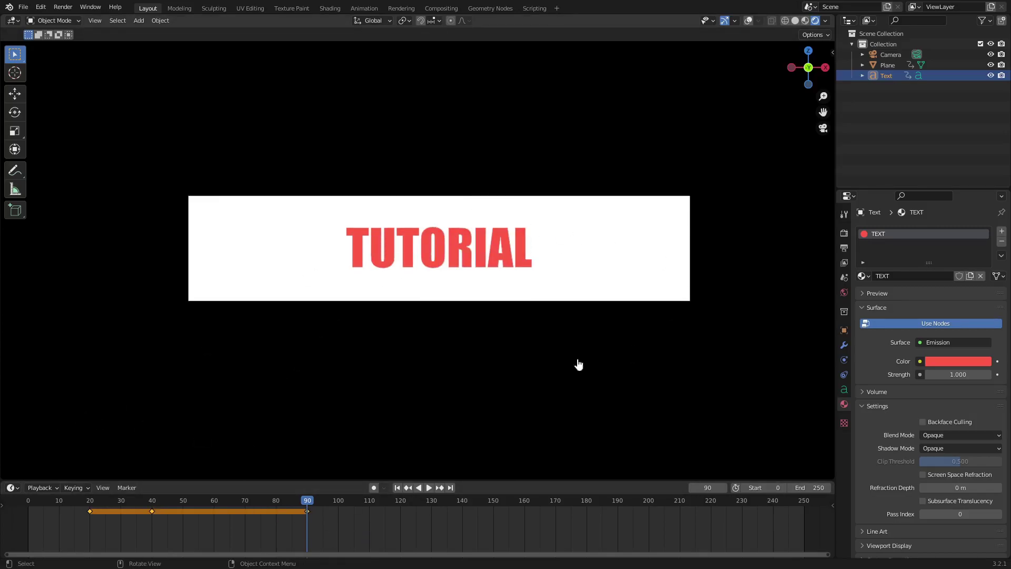
- At frame 20, move the text along negative X out of the banner and keyframe its location
{"action": "left_click_drag", "start_coordinate": [311, 519], "coordinate": [90, 528]}
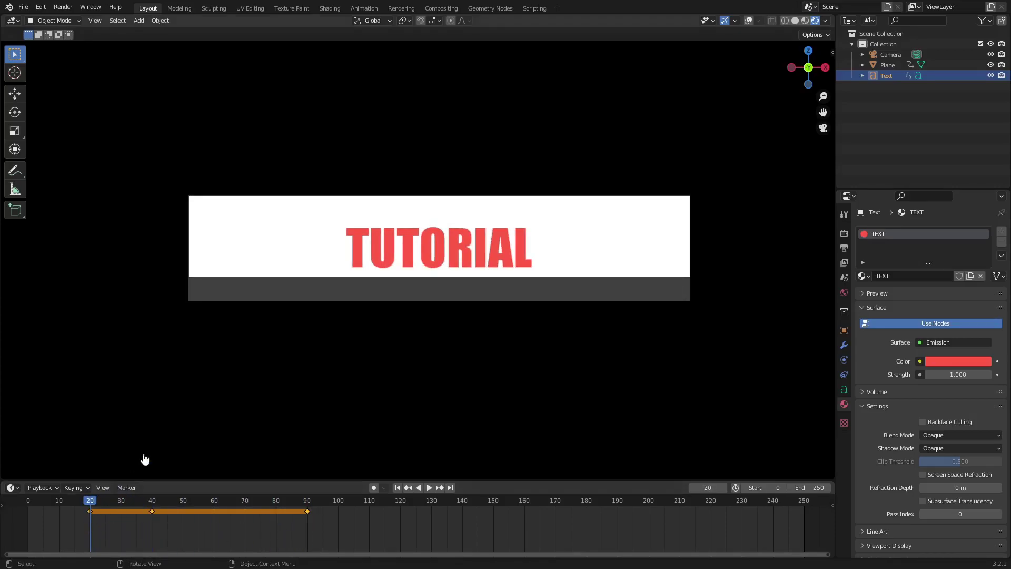
{"action": "key", "text": "g"}
{"action": "key", "text": "x"}
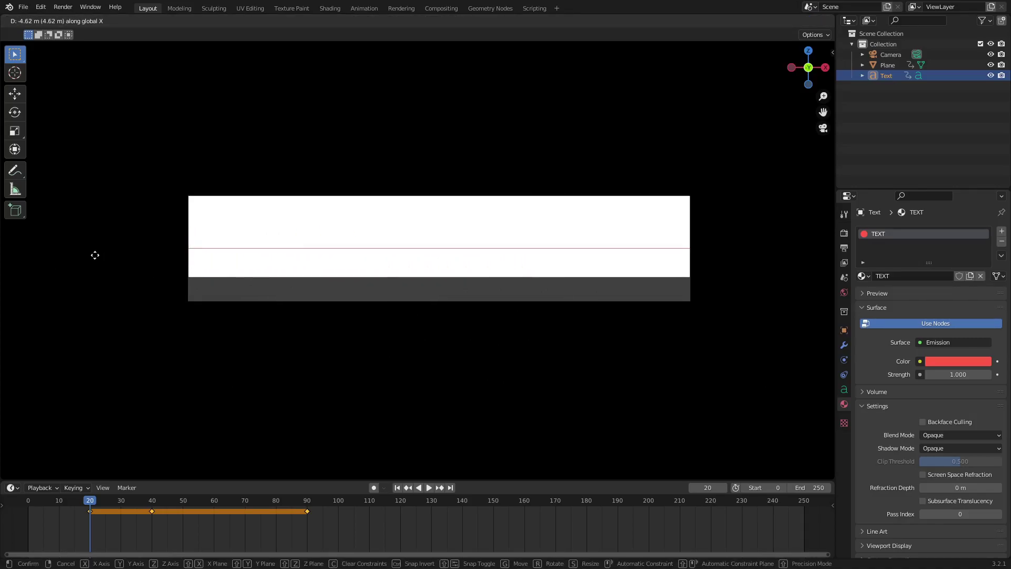
{"action": "left_click", "coordinate": [89, 259]}
{"action": "key", "text": "i"}
{"action": "left_click", "coordinate": [657, 164]}
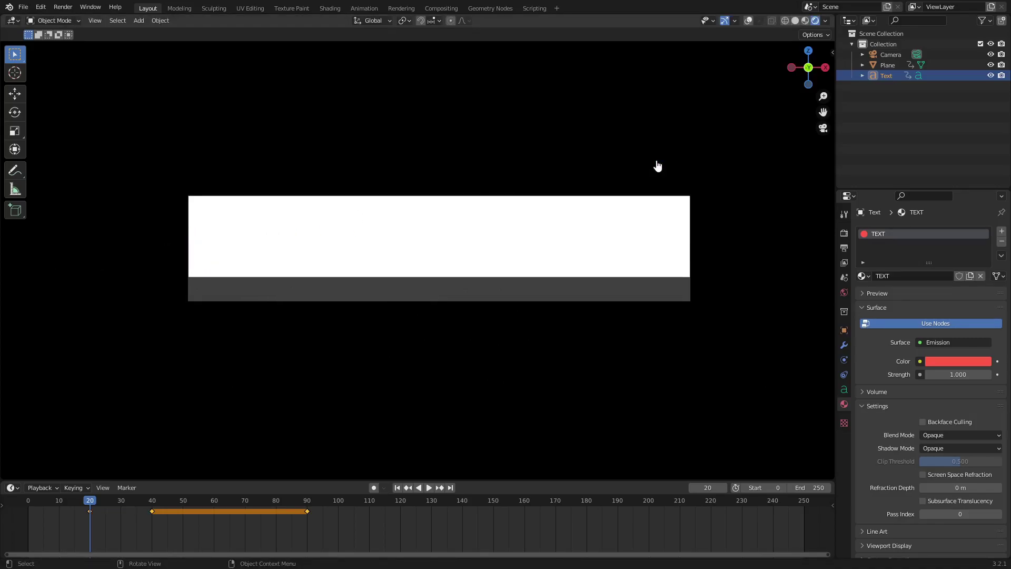
- At frame 20, move the text along positive X past the banner's right edge and keyframe its location
{"action": "key", "text": "g"}
{"action": "key", "text": "x"}
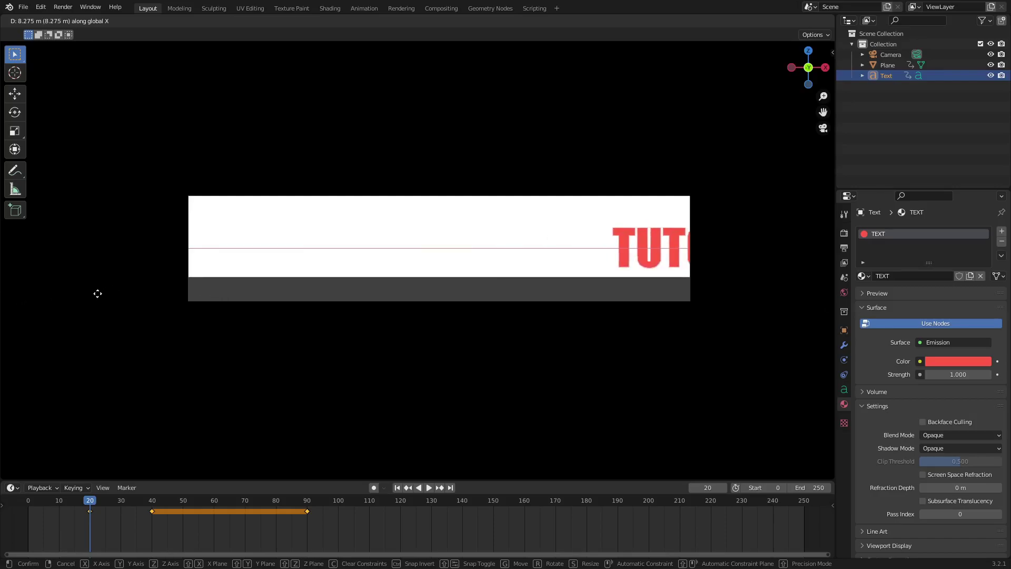
{"action": "left_click", "coordinate": [185, 293]}
{"action": "key", "text": "i"}
{"action": "left_click", "coordinate": [704, 93]}
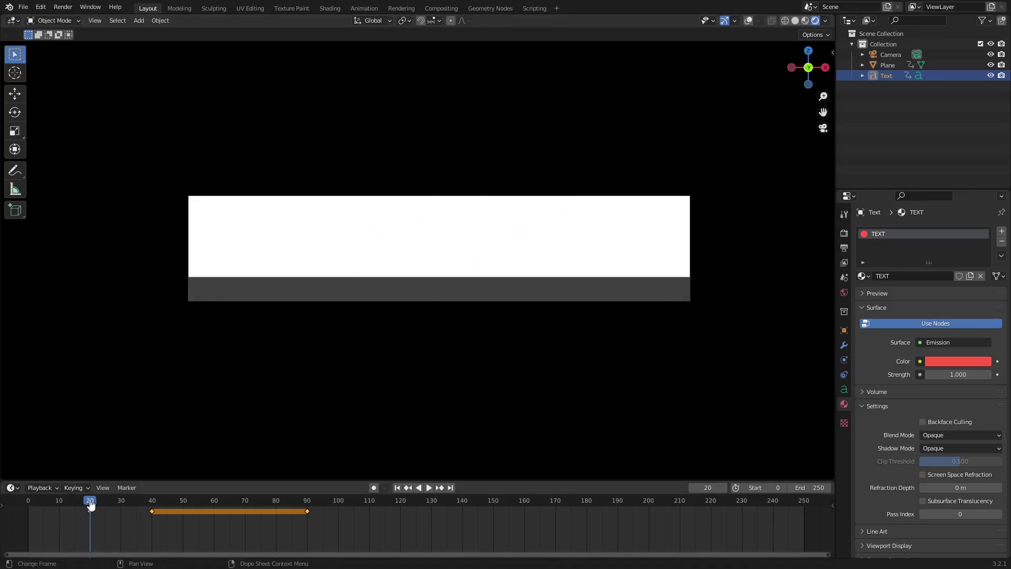
- At frame 40, move the text along X slightly right of the banner's center and keyframe its location
{"action": "key", "text": "space"}
{"action": "key", "text": "space"}
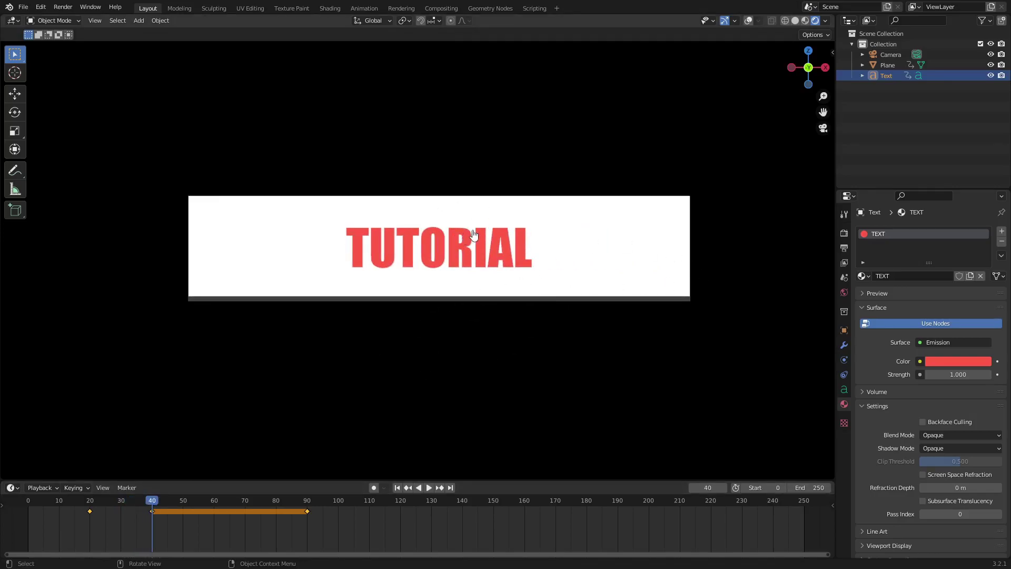
{"action": "key", "text": "g"}
{"action": "key", "text": "x"}
{"action": "left_click", "coordinate": [504, 233]}
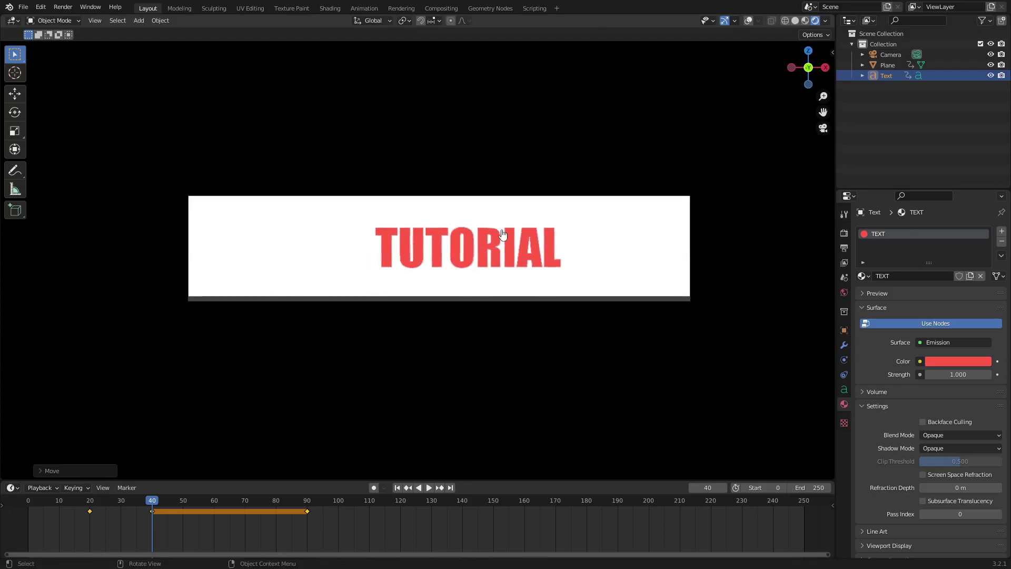
{"action": "key", "text": "i"}
{"action": "left_click", "coordinate": [592, 188]}
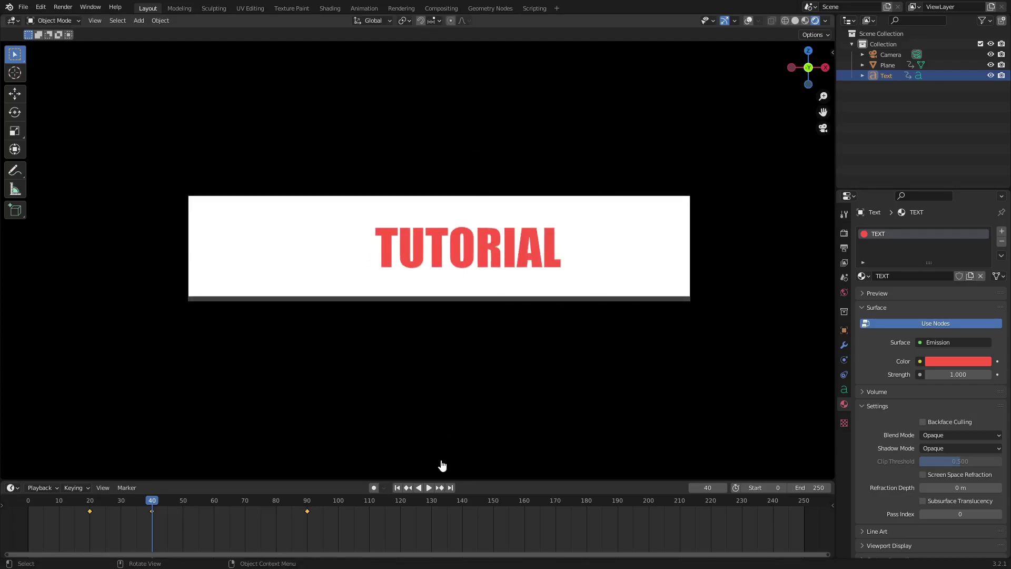
- Play the animation from the start and shift all three text keyframes to frames 50, 70 and 120
{"action": "left_click", "coordinate": [397, 488]}
{"action": "left_click", "coordinate": [428, 488]}
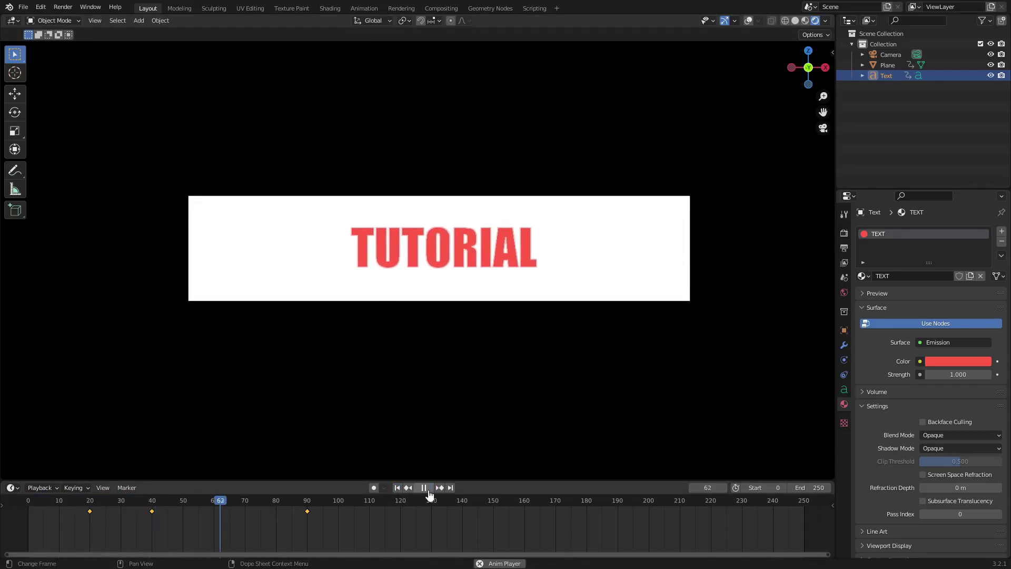
{"action": "left_click", "coordinate": [398, 488]}
{"action": "left_click", "coordinate": [429, 488]}
{"action": "key", "text": "a"}
{"action": "left_click_drag", "start_coordinate": [87, 510], "coordinate": [185, 523]}
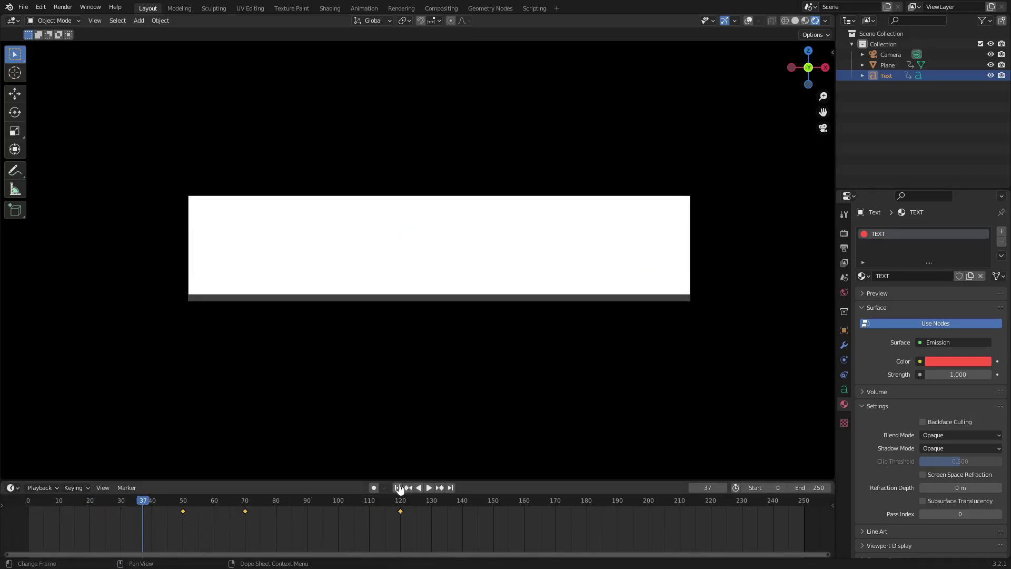
{"action": "left_click_drag", "start_coordinate": [591, 522], "coordinate": [347, 520]}
{"action": "key", "text": "a"}
{"action": "key", "text": "g"}
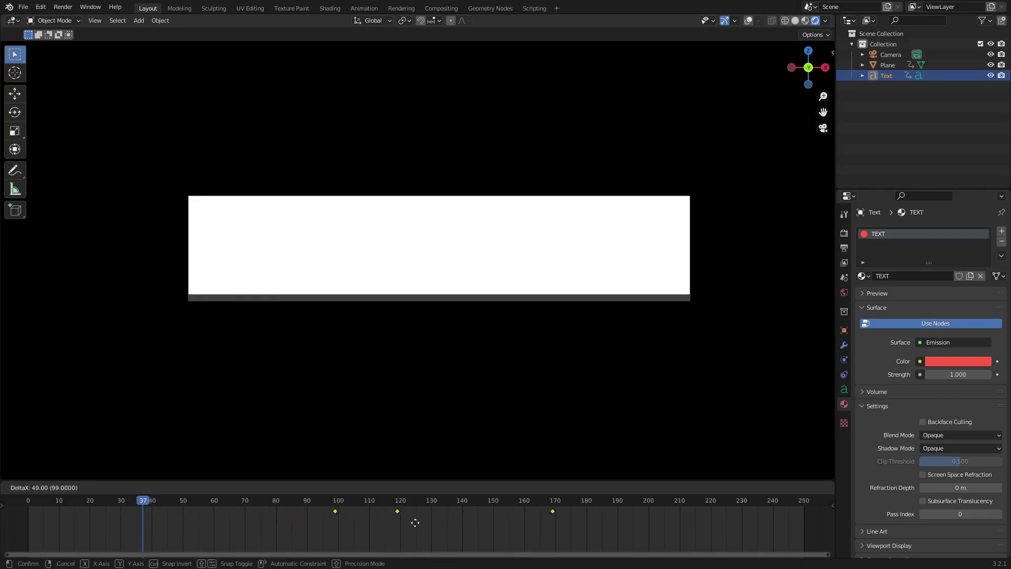
{"action": "key", "text": "Escape"}
- Replay the text's entrance and shift its second and third keyframes 20 frames, to frames 90 and 140
{"action": "left_click", "coordinate": [397, 488]}
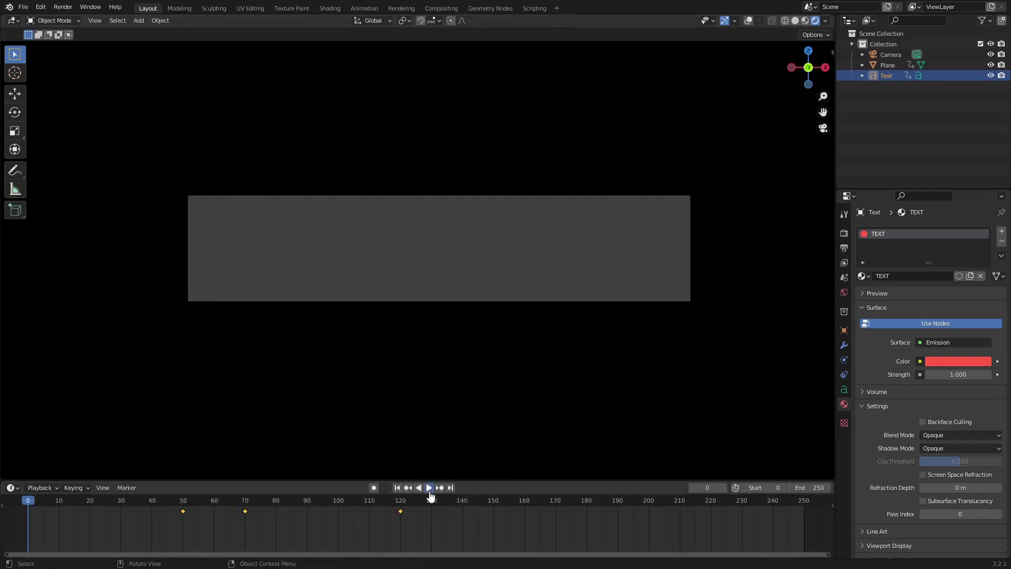
{"action": "left_click", "coordinate": [429, 488]}
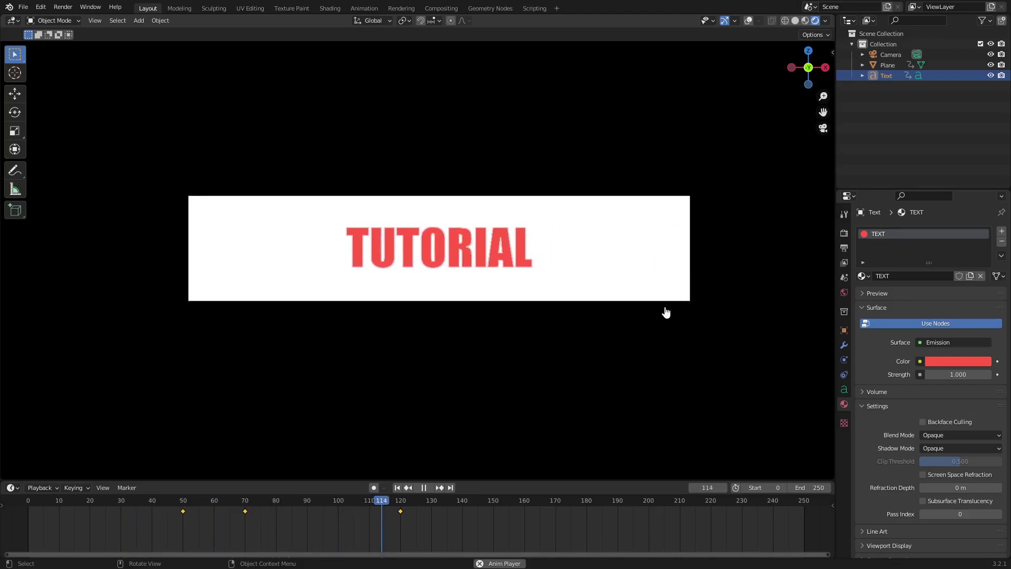
{"action": "key", "text": "space"}
{"action": "left_click", "coordinate": [245, 511]}
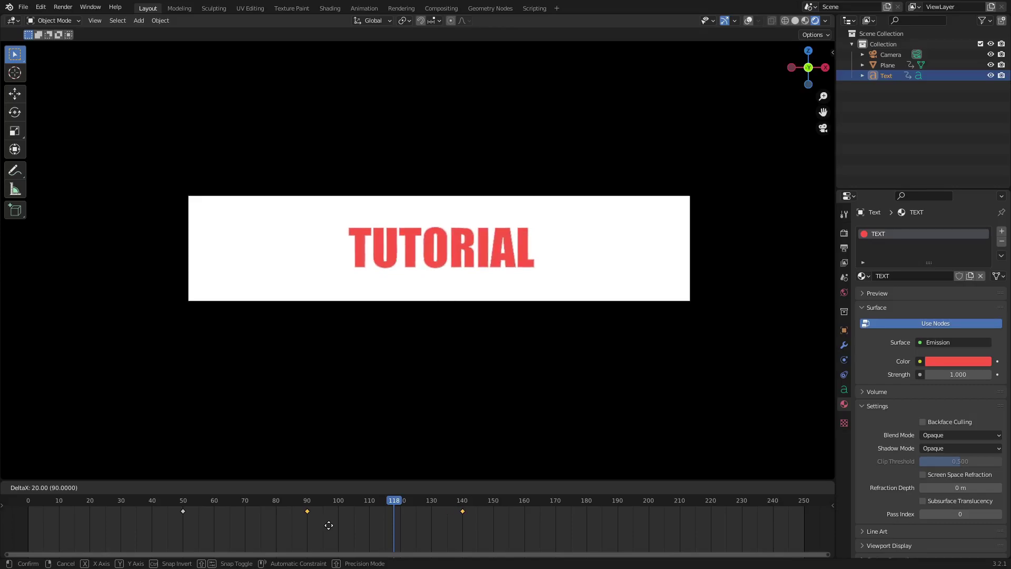
{"action": "left_click", "coordinate": [329, 525]}
- Replay the animation from the start and disable viewport denoising in the render settings
{"action": "left_click", "coordinate": [397, 488]}
{"action": "left_click", "coordinate": [424, 487]}
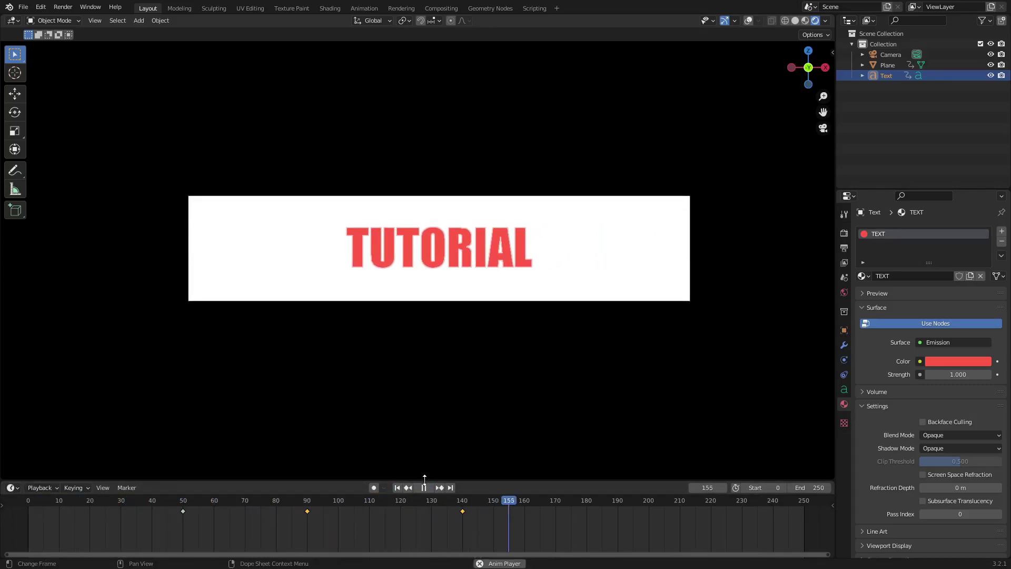
{"action": "left_click", "coordinate": [844, 233]}
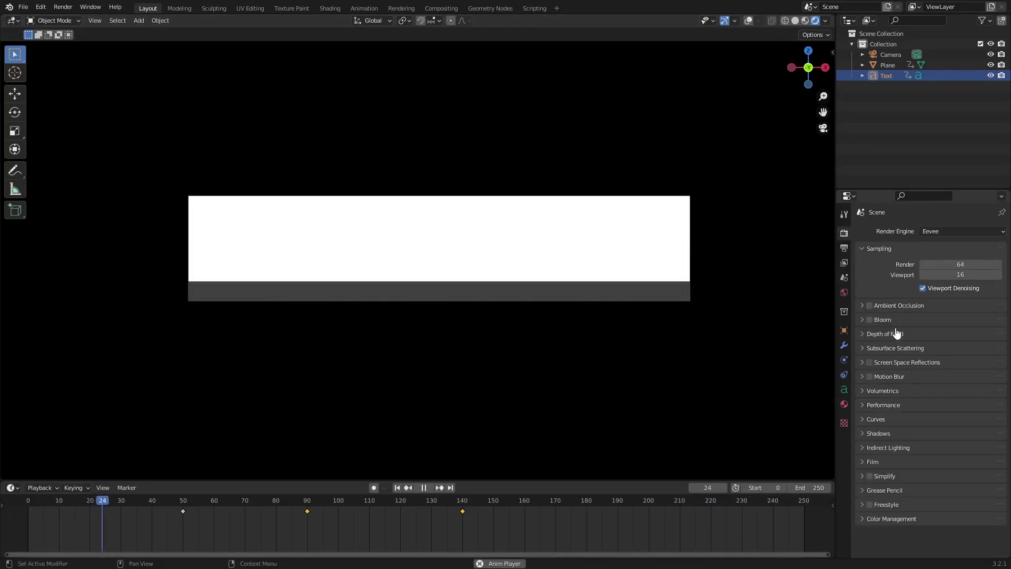
{"action": "left_click", "coordinate": [932, 290]}
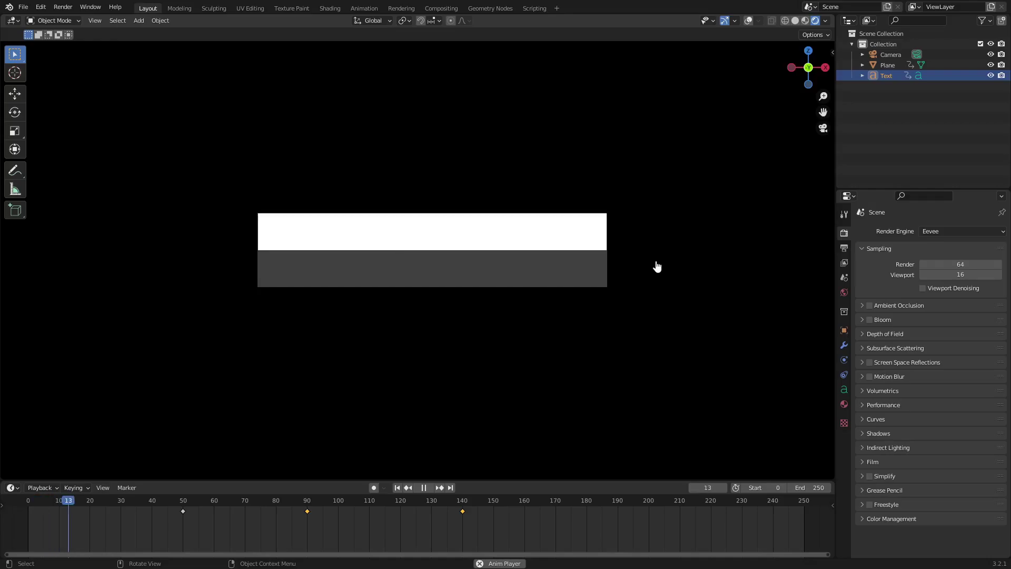
{"action": "key", "text": "space"}
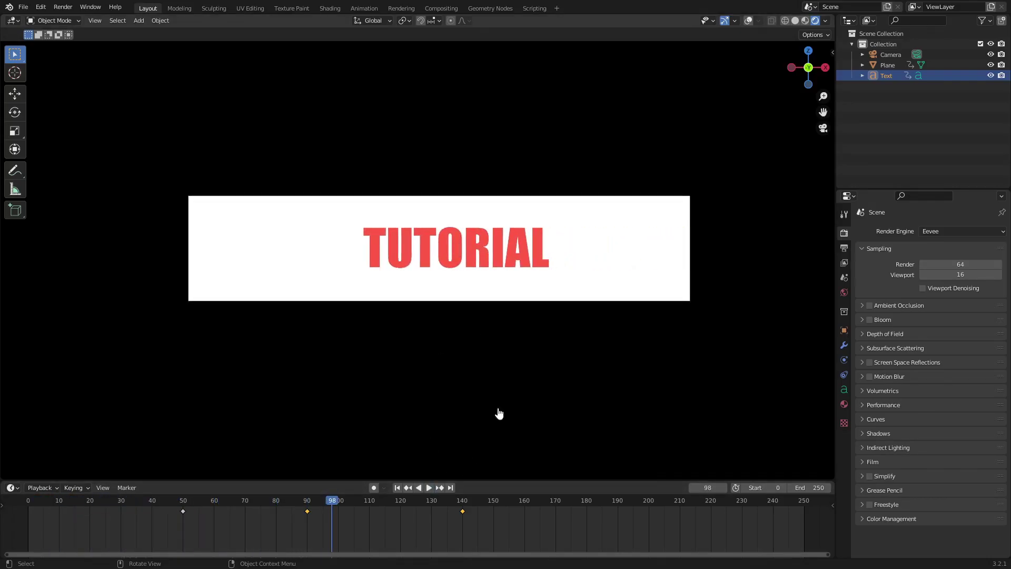
{"action": "key", "text": "space"}
- Duplicate the text's keyframe from frame 140 to frame 190 so it holds its centered position
{"action": "left_click", "coordinate": [501, 503]}
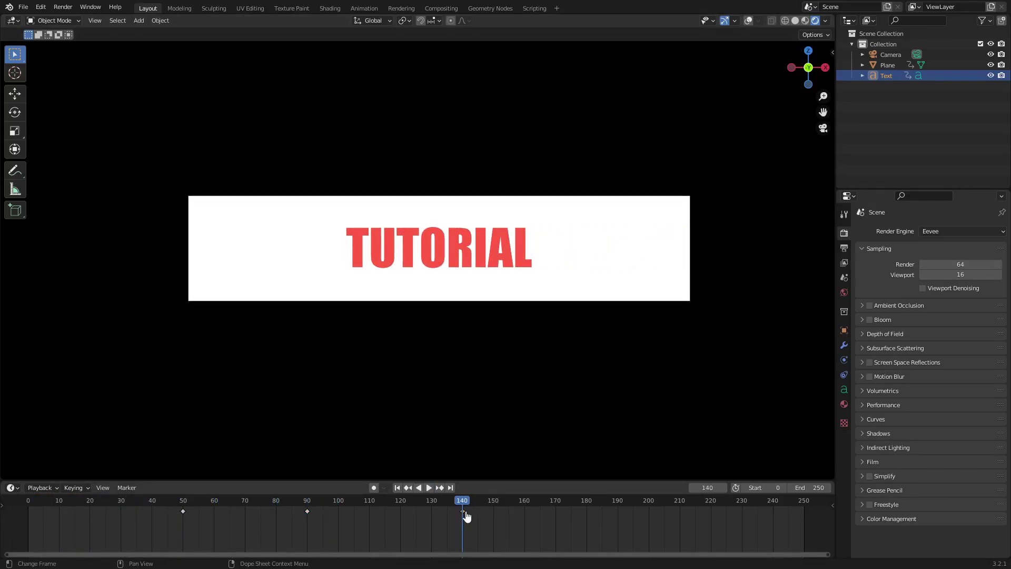
{"action": "left_click_drag", "start_coordinate": [466, 518], "coordinate": [619, 525]}
{"action": "left_click", "coordinate": [618, 501]}
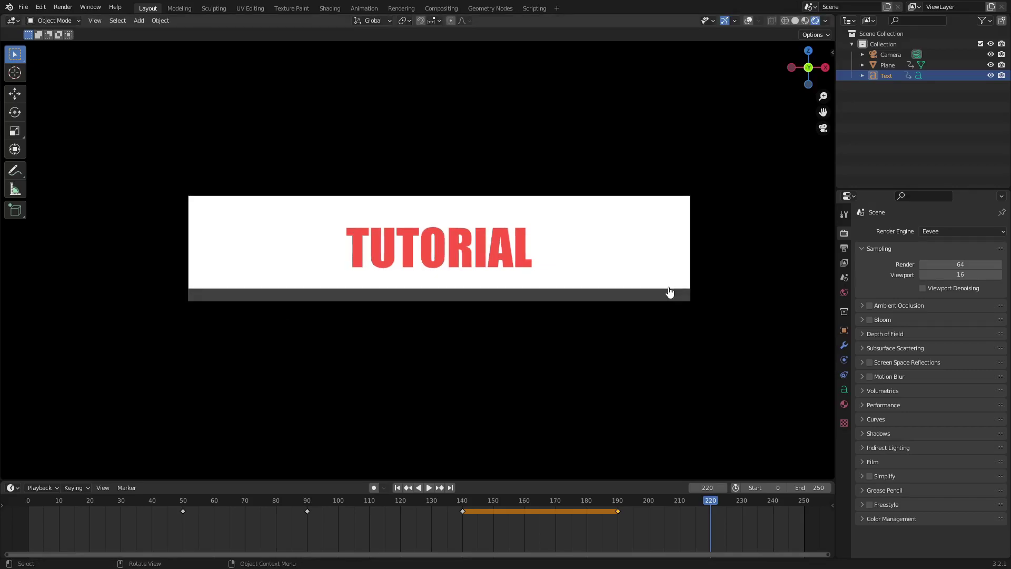
{"action": "key", "text": "g"}
{"action": "key", "text": "x"}
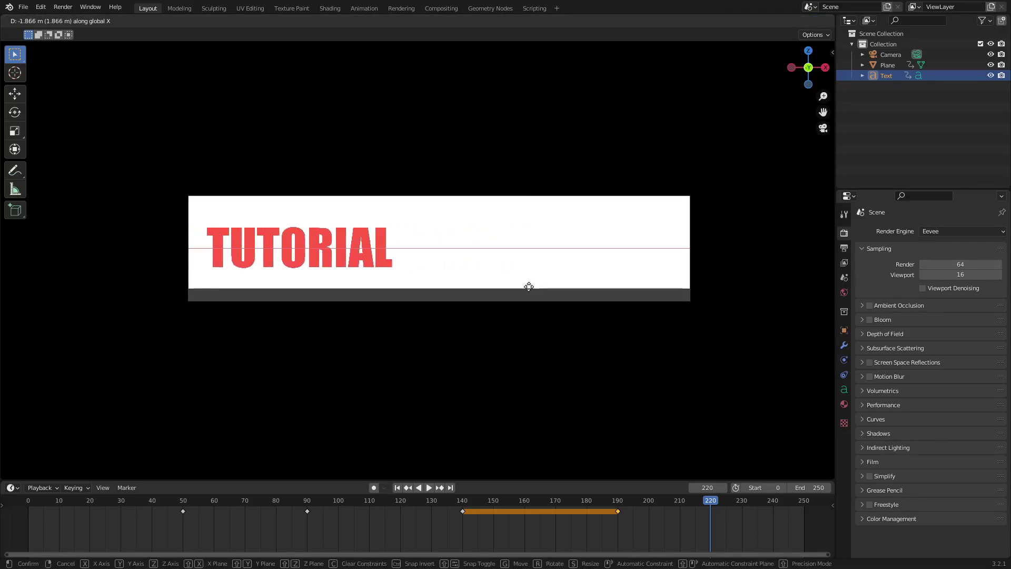
{"action": "right_click", "coordinate": [618, 289]}
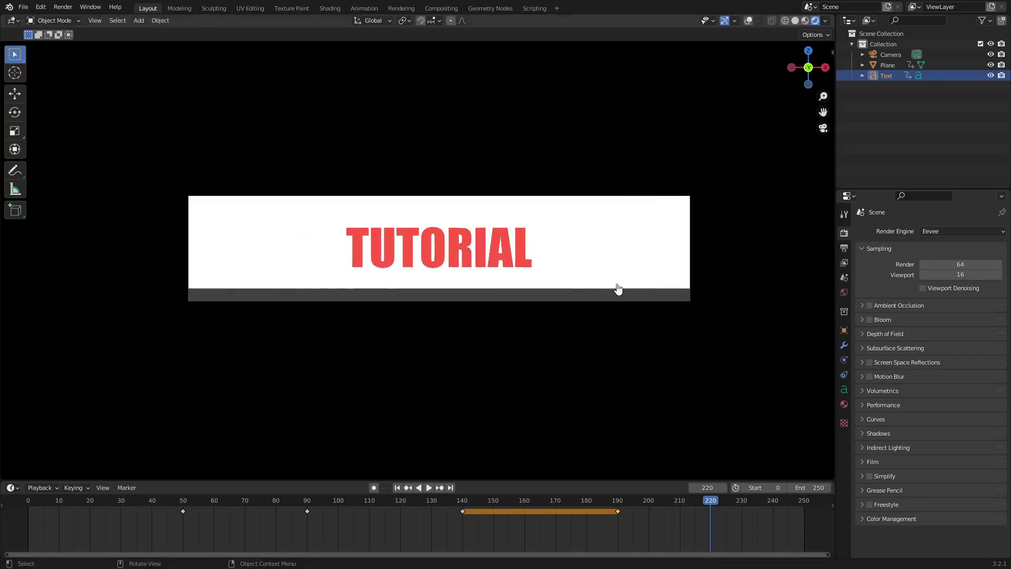
- At frame 220, move the text along negative X until only its last letters remain in the banner, and keyframe its location
{"action": "key", "text": "g"}
{"action": "key", "text": "x"}
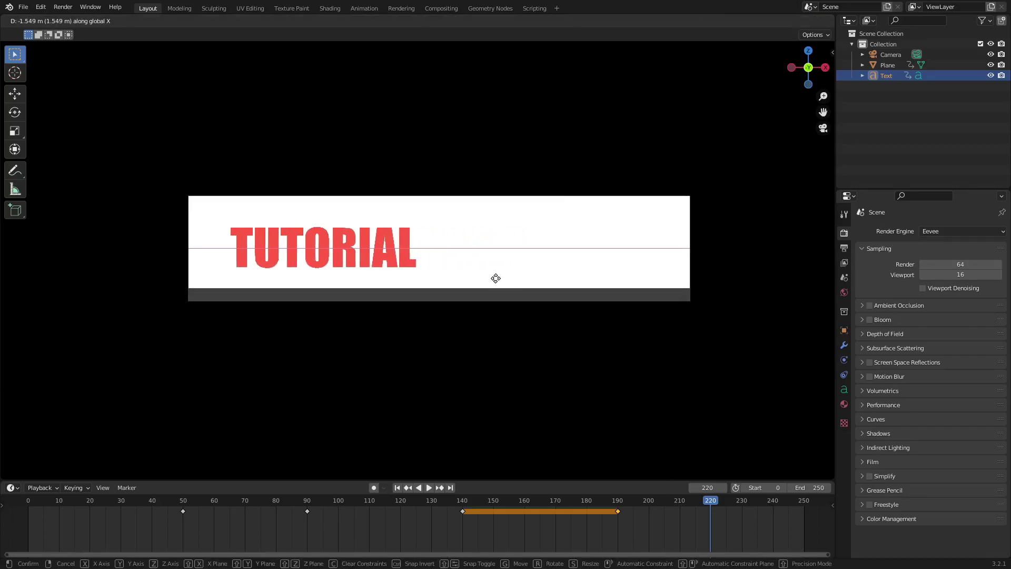
{"action": "left_click", "coordinate": [333, 286]}
{"action": "key", "text": "i"}
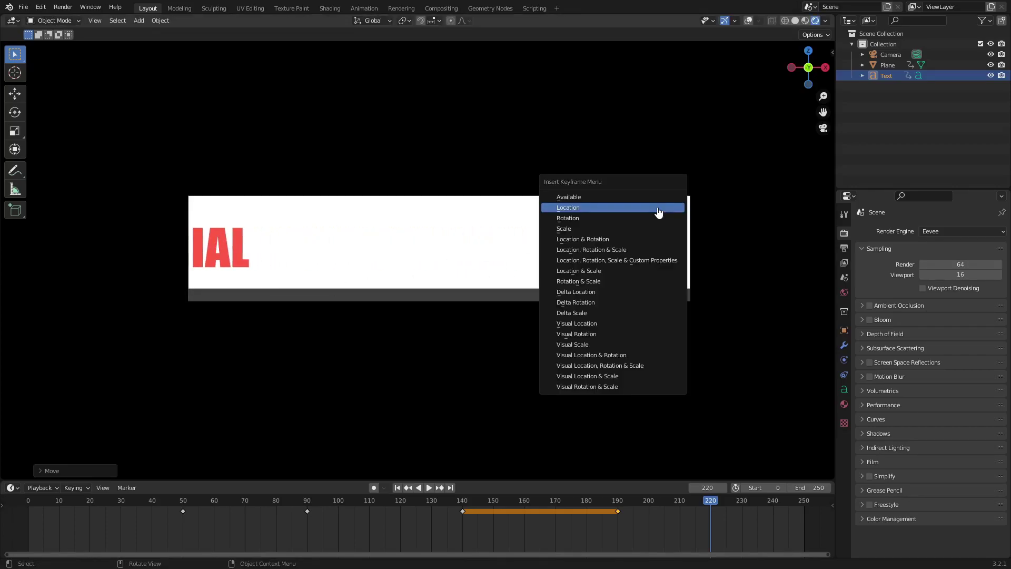
{"action": "left_click", "coordinate": [658, 212]}
- At frame 240, move the text along negative X fully outside the banner and keyframe its location
{"action": "key", "text": "space"}
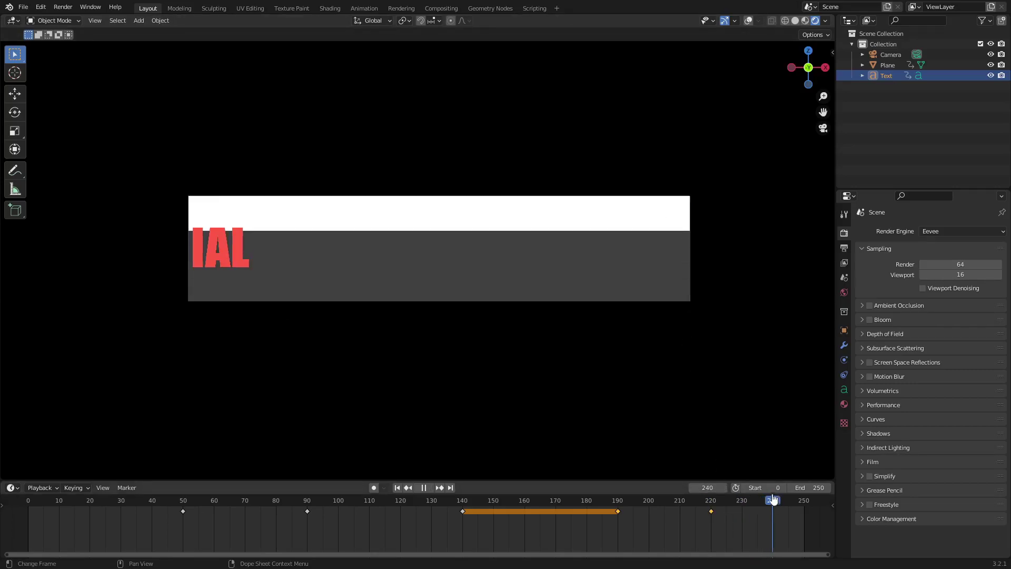
{"action": "key", "text": "g"}
{"action": "key", "text": "x"}
{"action": "left_click", "coordinate": [481, 221]}
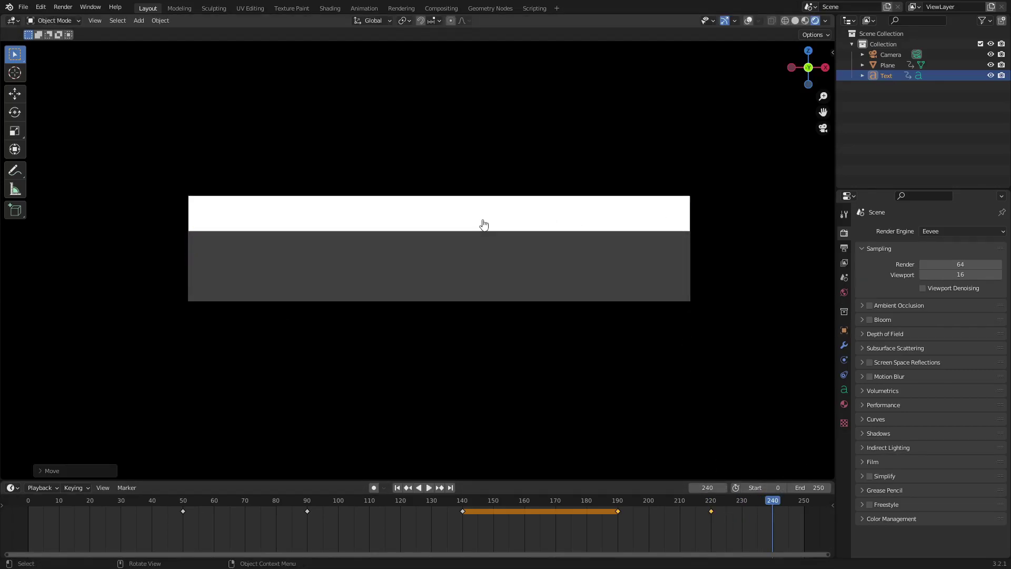
{"action": "key", "text": "i"}
{"action": "left_click", "coordinate": [484, 224]}
- Retime the text's last two exit keyframes to frames 210 and 240, reviewing the motion from the start
{"action": "left_click", "coordinate": [429, 502]}
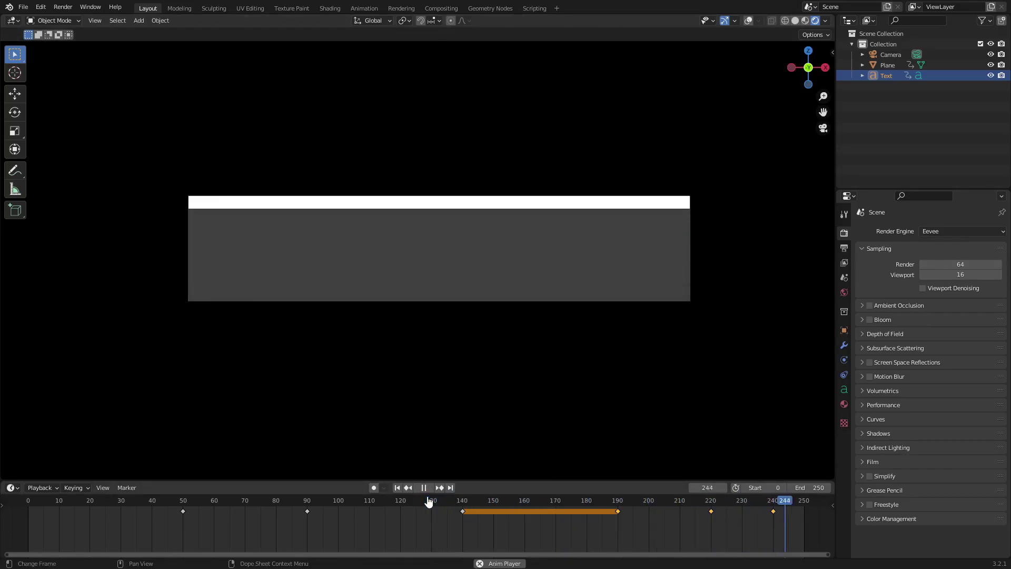
{"action": "key", "text": "space"}
{"action": "left_click_drag", "start_coordinate": [695, 508], "coordinate": [802, 530]}
{"action": "key", "text": "g"}
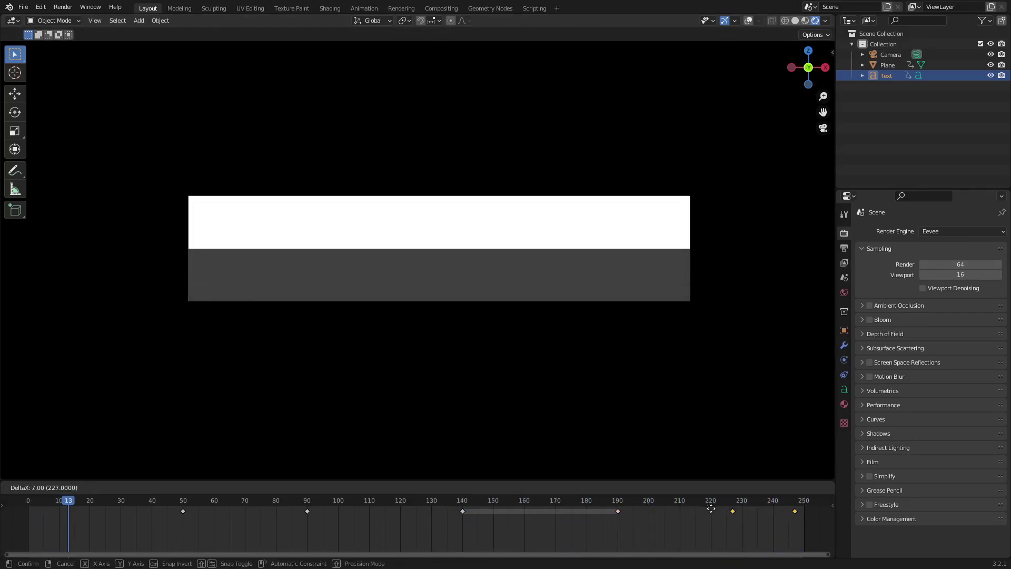
{"action": "left_click", "coordinate": [659, 508]}
{"action": "key", "text": "space"}
{"action": "left_click_drag", "start_coordinate": [708, 506], "coordinate": [546, 503]}
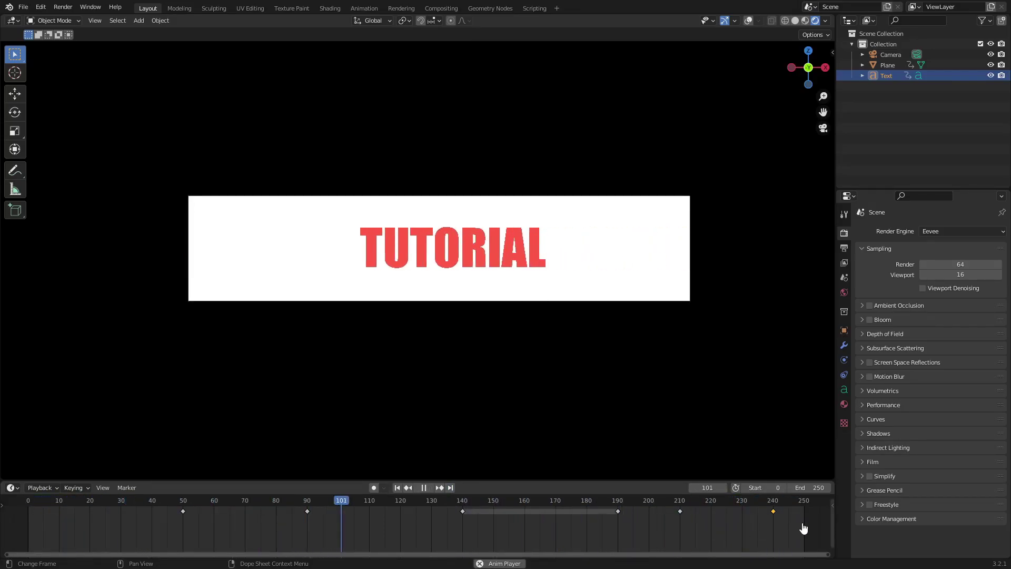
{"action": "key", "text": "space"}
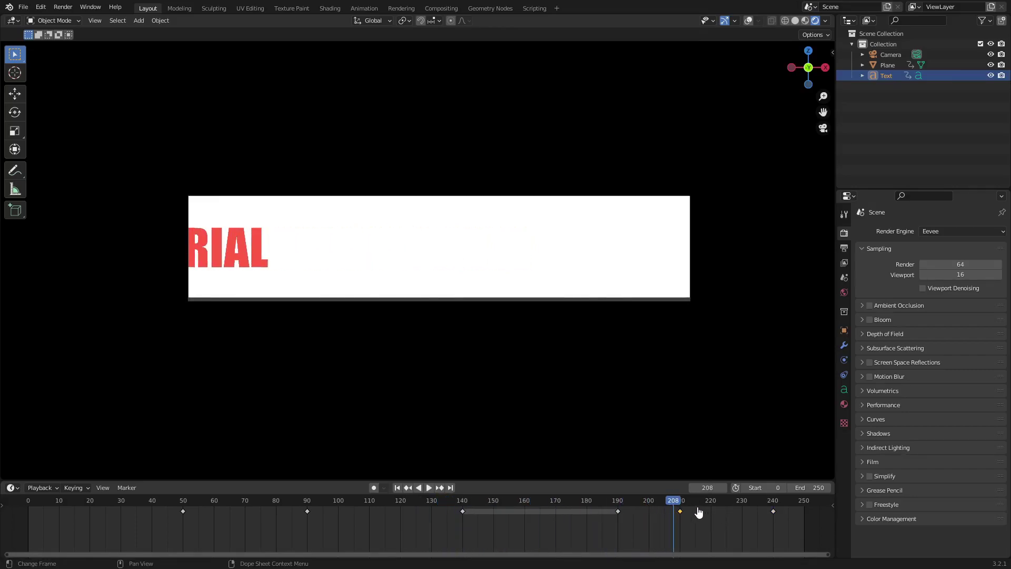
{"action": "left_click_drag", "start_coordinate": [679, 503], "coordinate": [493, 502]}
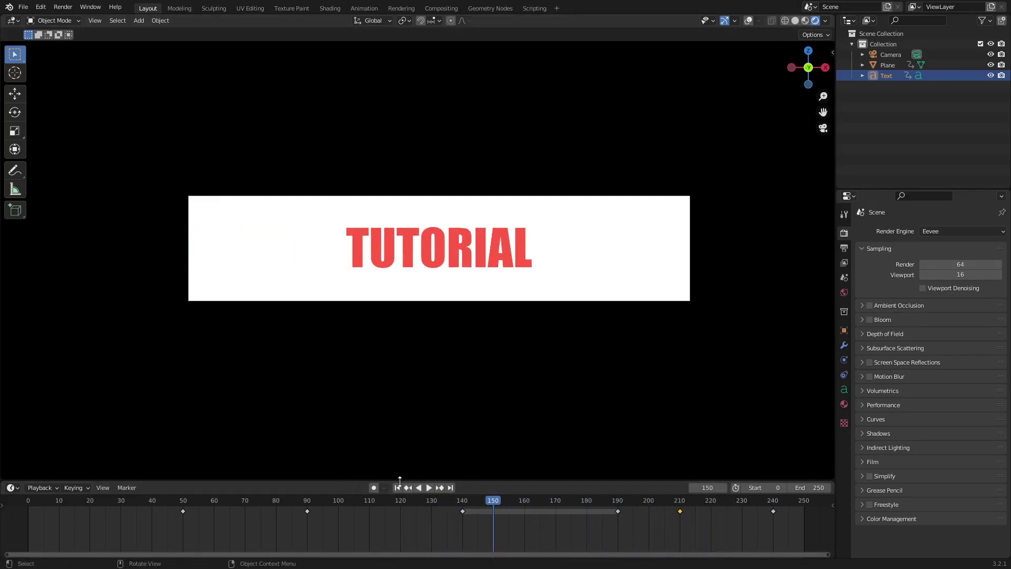
{"action": "left_click", "coordinate": [398, 488]}
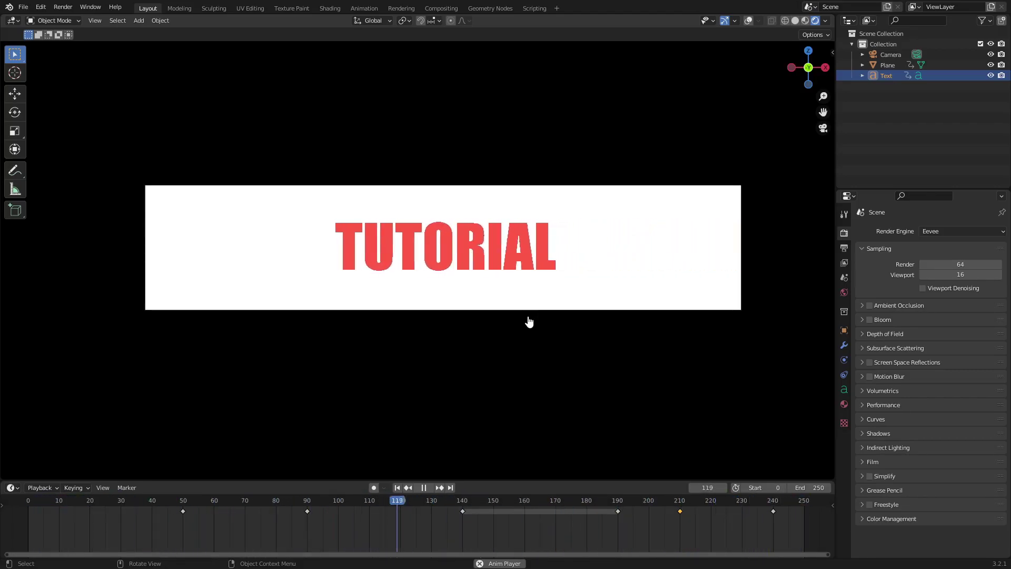
- Change the TEXT material's emission color to a pink of about H 0.968, S 0.899, V 1.000
{"action": "left_click", "coordinate": [845, 405]}
{"action": "left_click", "coordinate": [979, 361]}
{"action": "left_click_drag", "start_coordinate": [951, 221], "coordinate": [948, 273]}
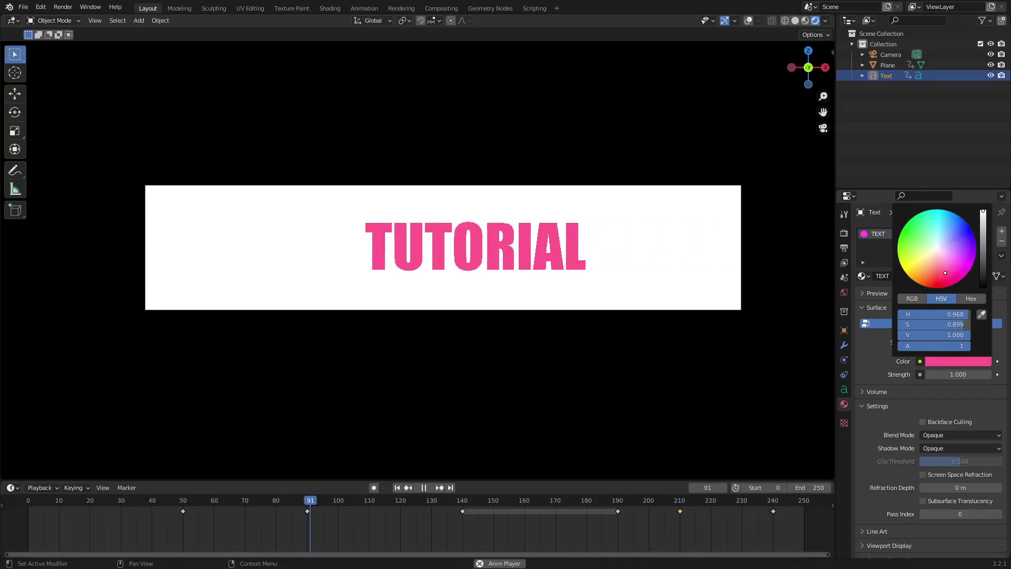